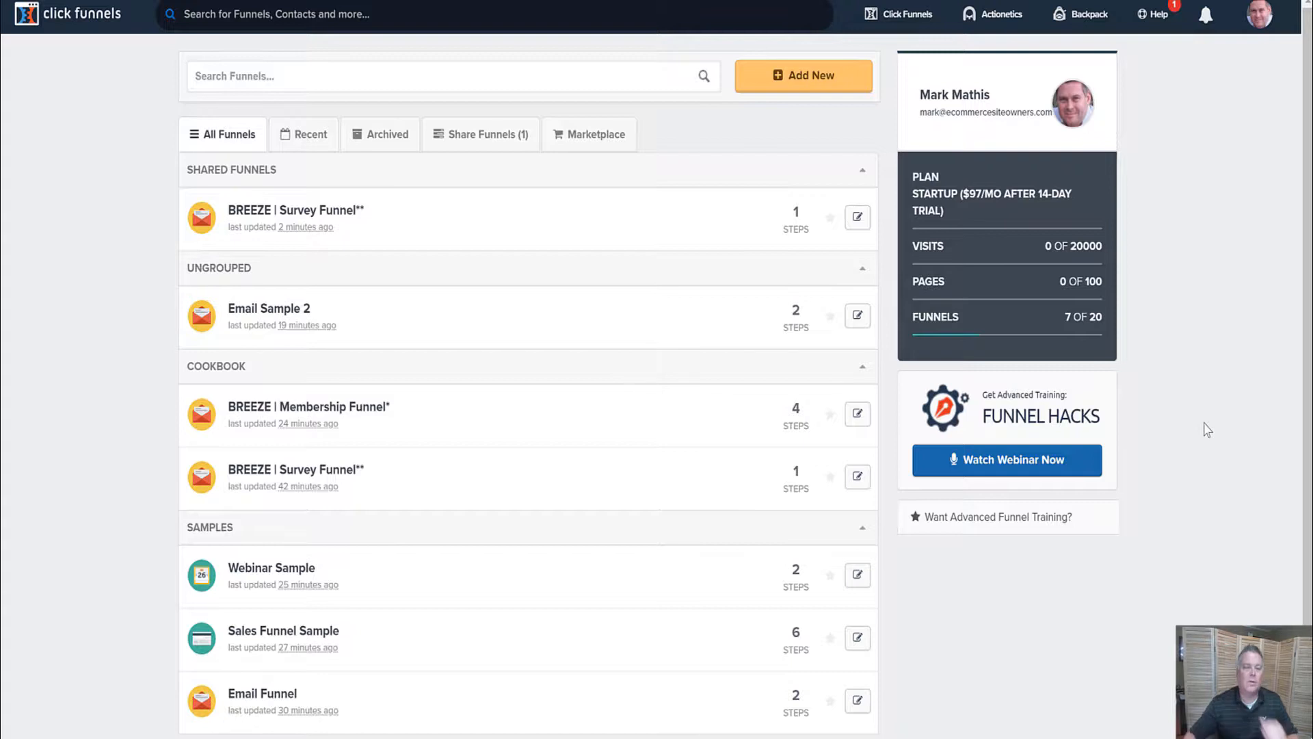
# Step: Start a custom funnel with the classic funnel builder and name it Sample Page Editor
pyautogui.click(821, 81)
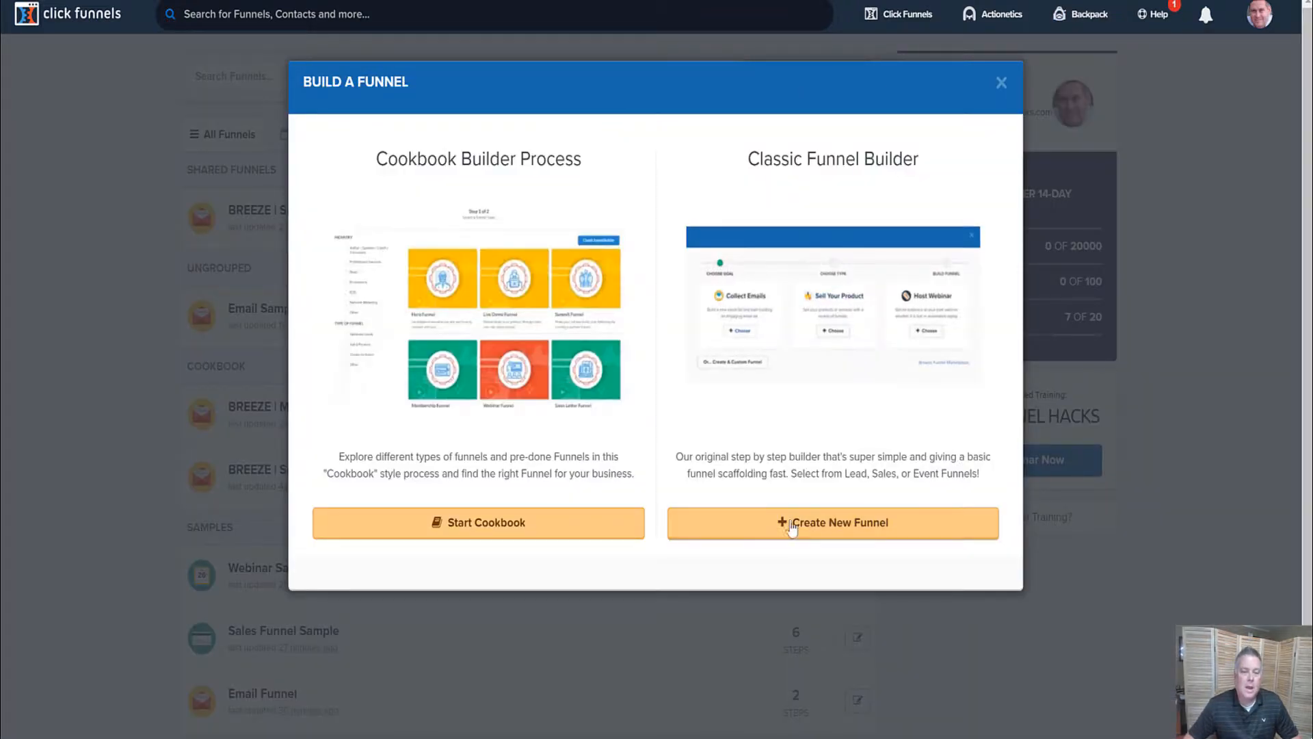
pyautogui.click(841, 527)
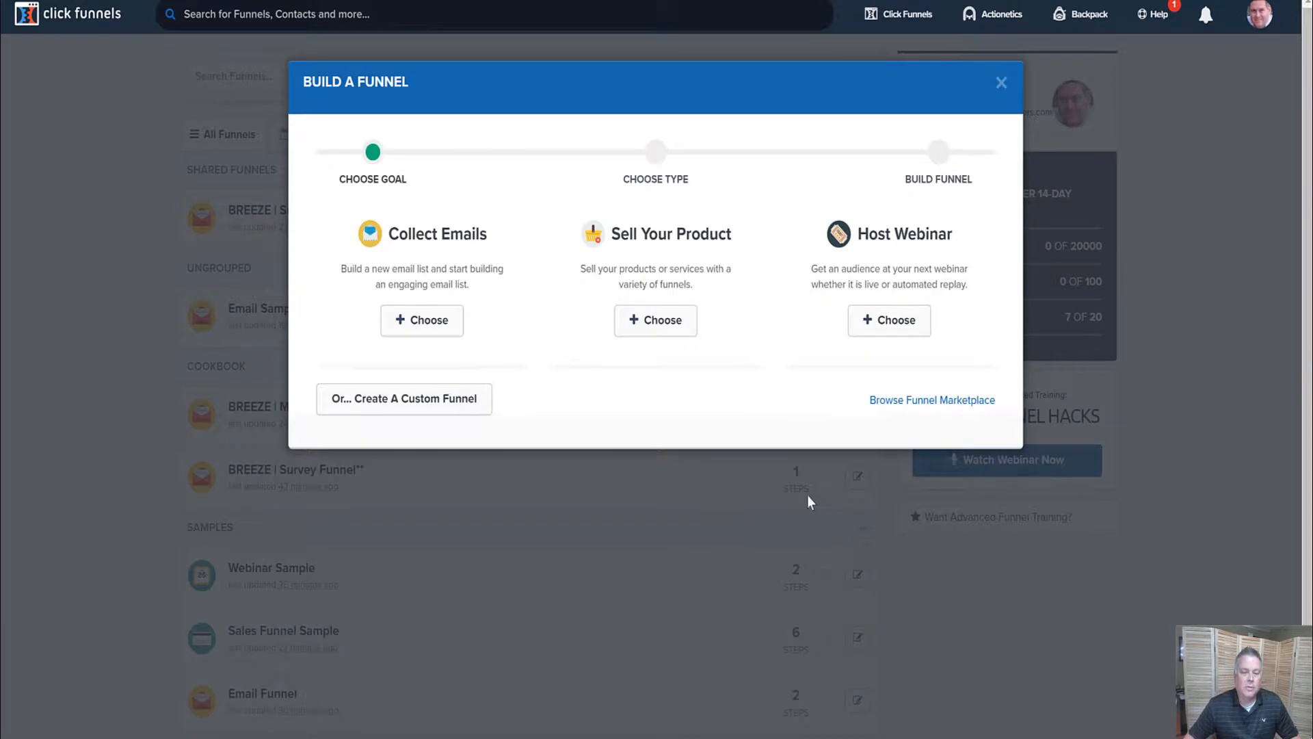
pyautogui.click(453, 401)
pyautogui.click(453, 240)
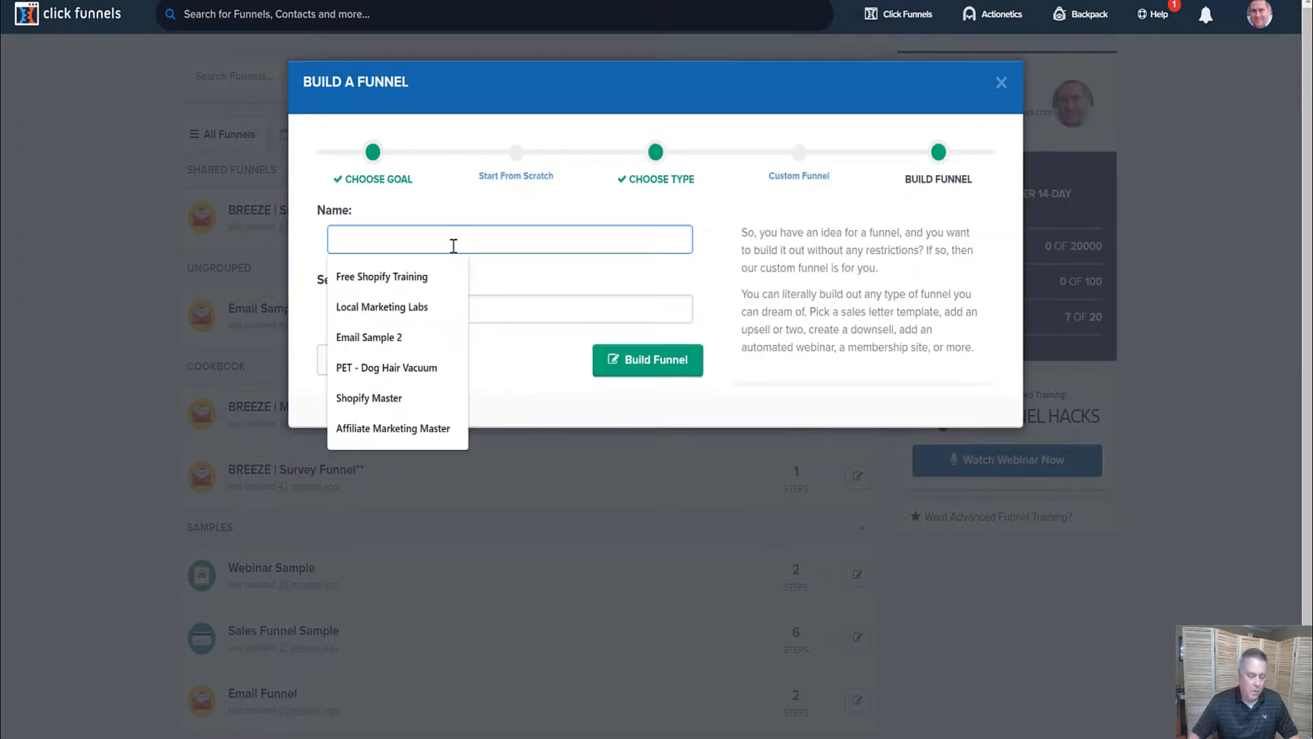
pyautogui.write('Sample Page Editor')
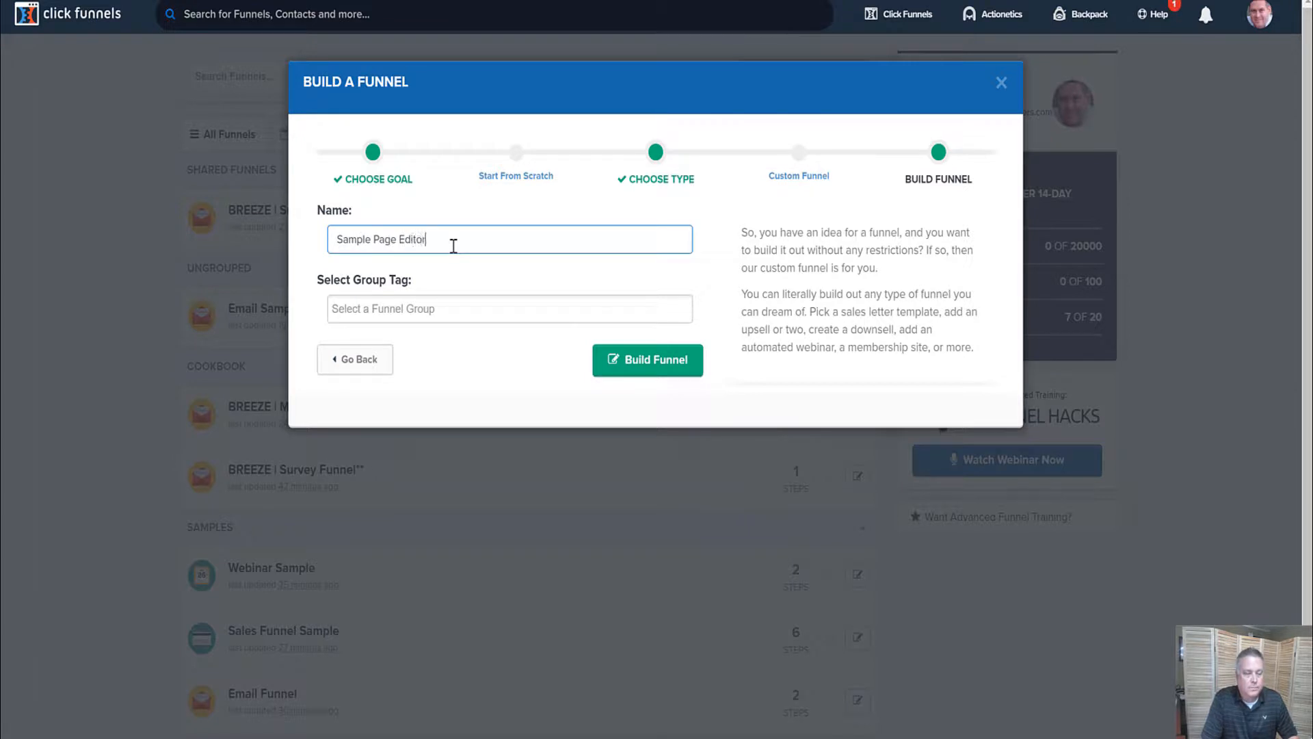
# Step: Assign the existing samples group tag to the funnel and build it
pyautogui.click(451, 308)
pyautogui.write('s')
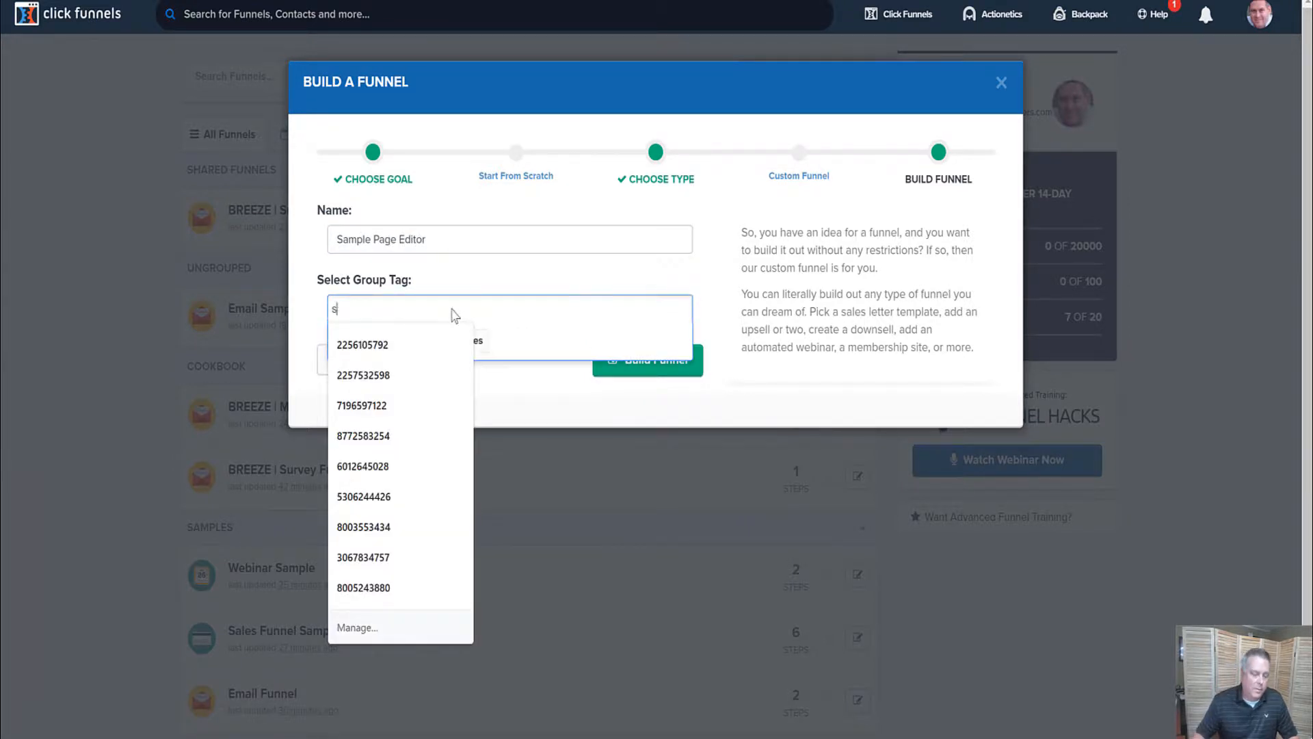
pyautogui.write('ampel')
pyautogui.press('BackSpace')
pyautogui.press('BackSpace')
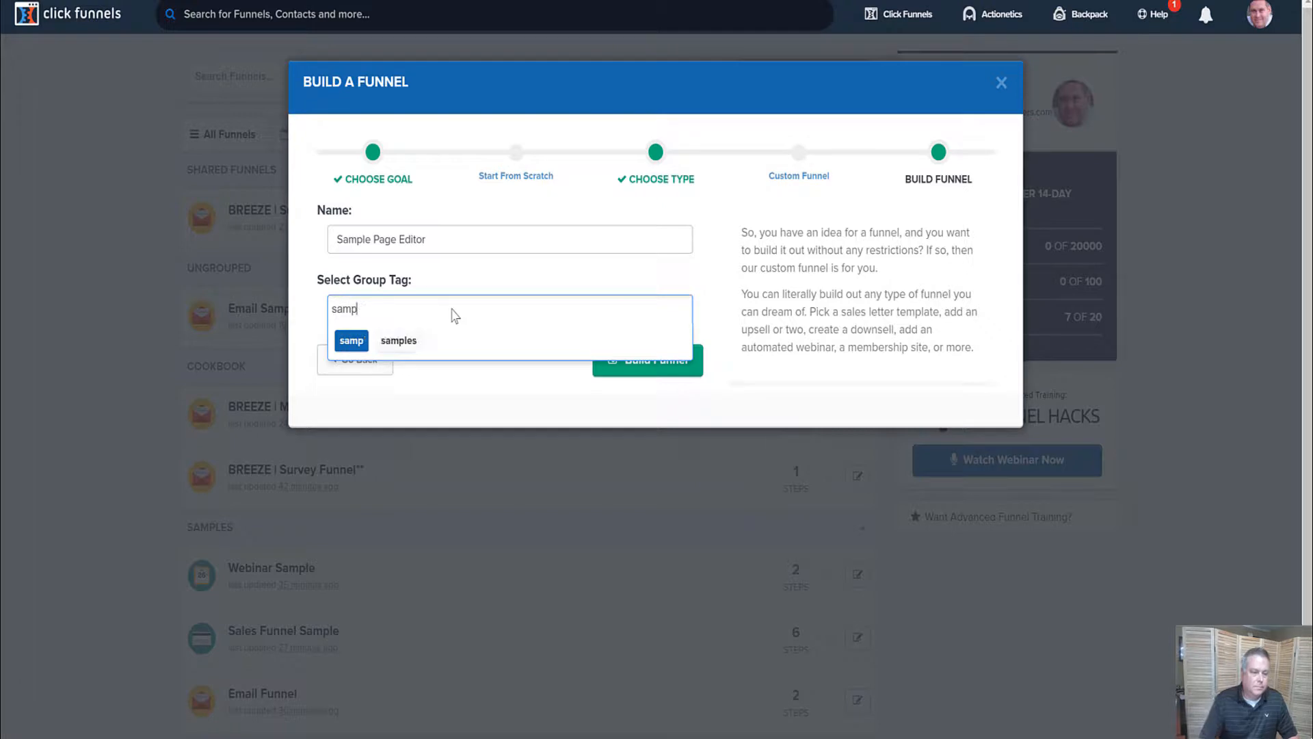
pyautogui.click(398, 340)
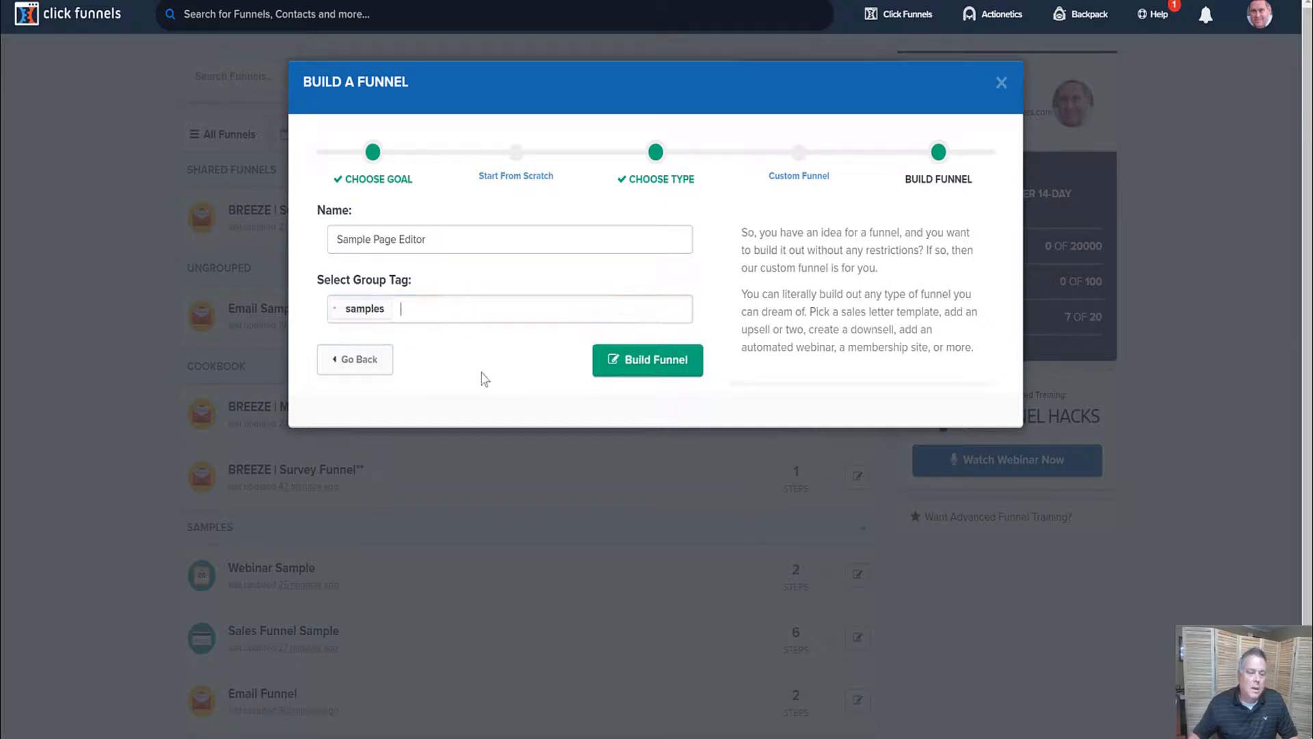
pyautogui.click(665, 368)
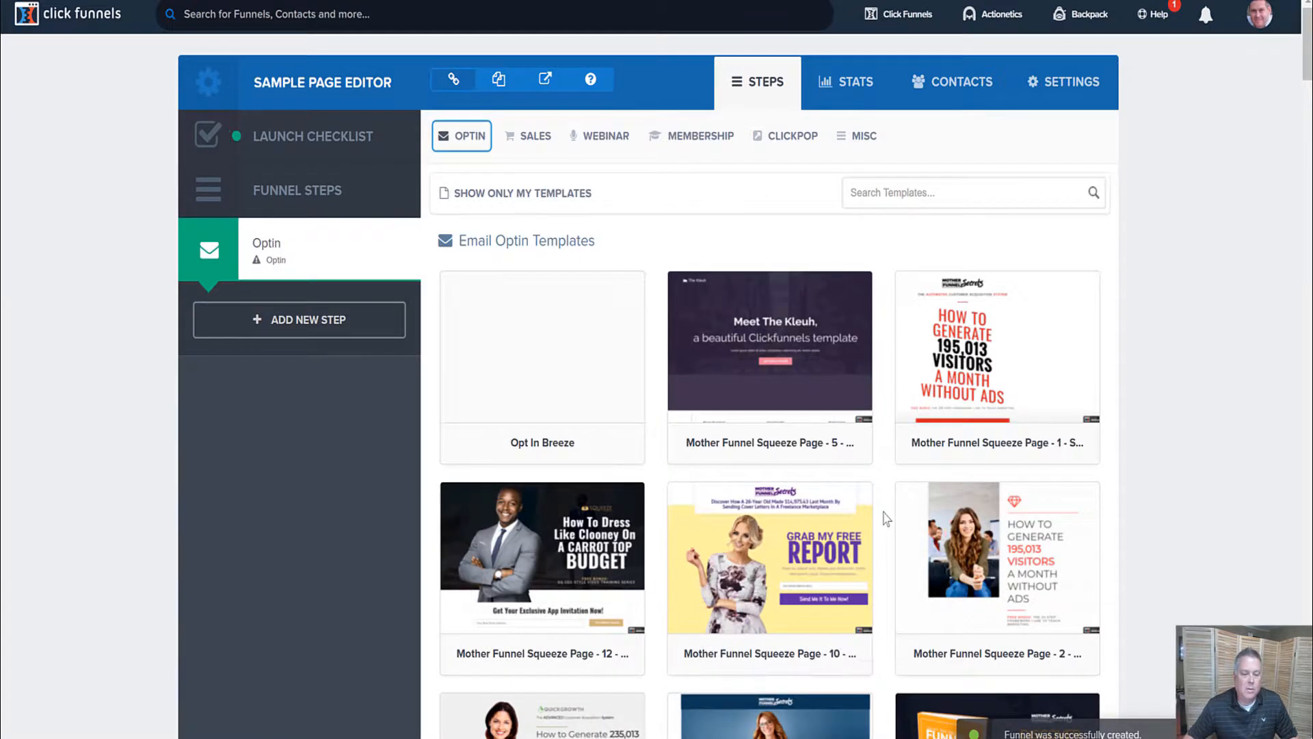
# Step: Browse the email optin templates available for the Optin step
pyautogui.scroll(-5, 886, 518)
pyautogui.scroll(5, 886, 514)
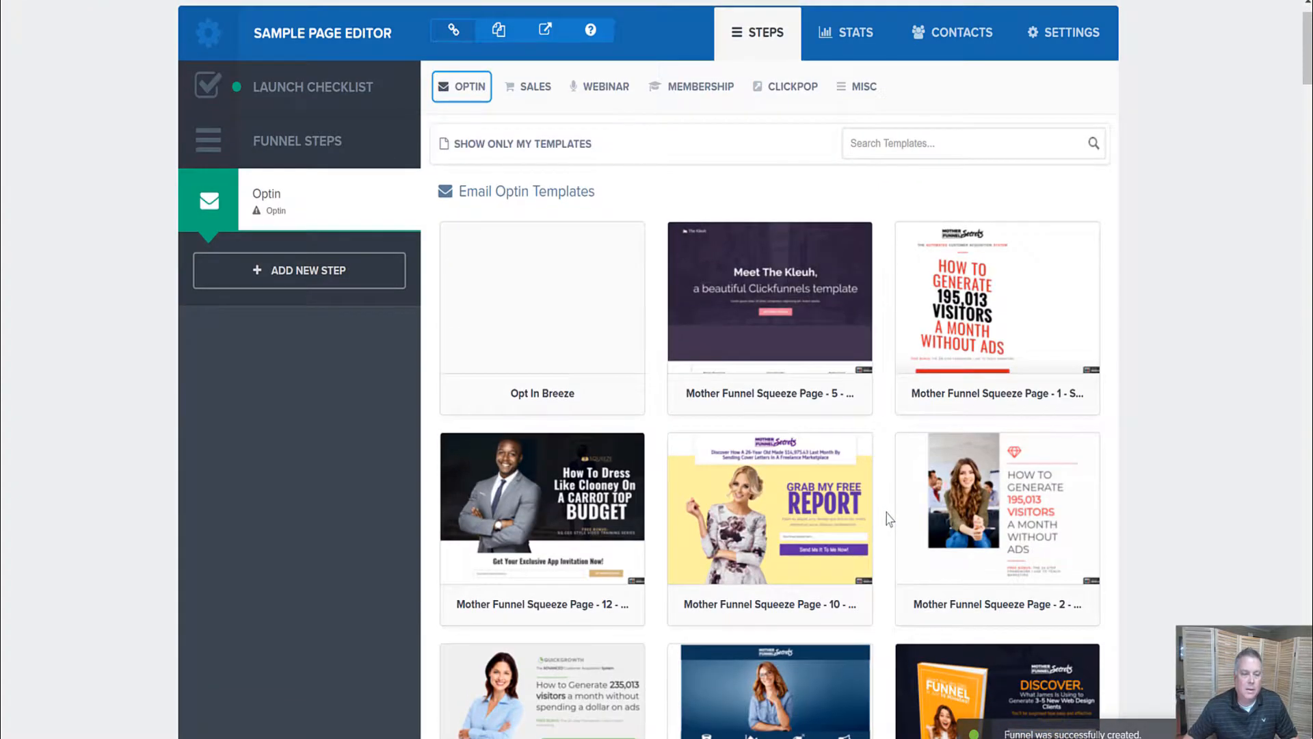
pyautogui.scroll(-20, 886, 514)
pyautogui.scroll(-20, 887, 514)
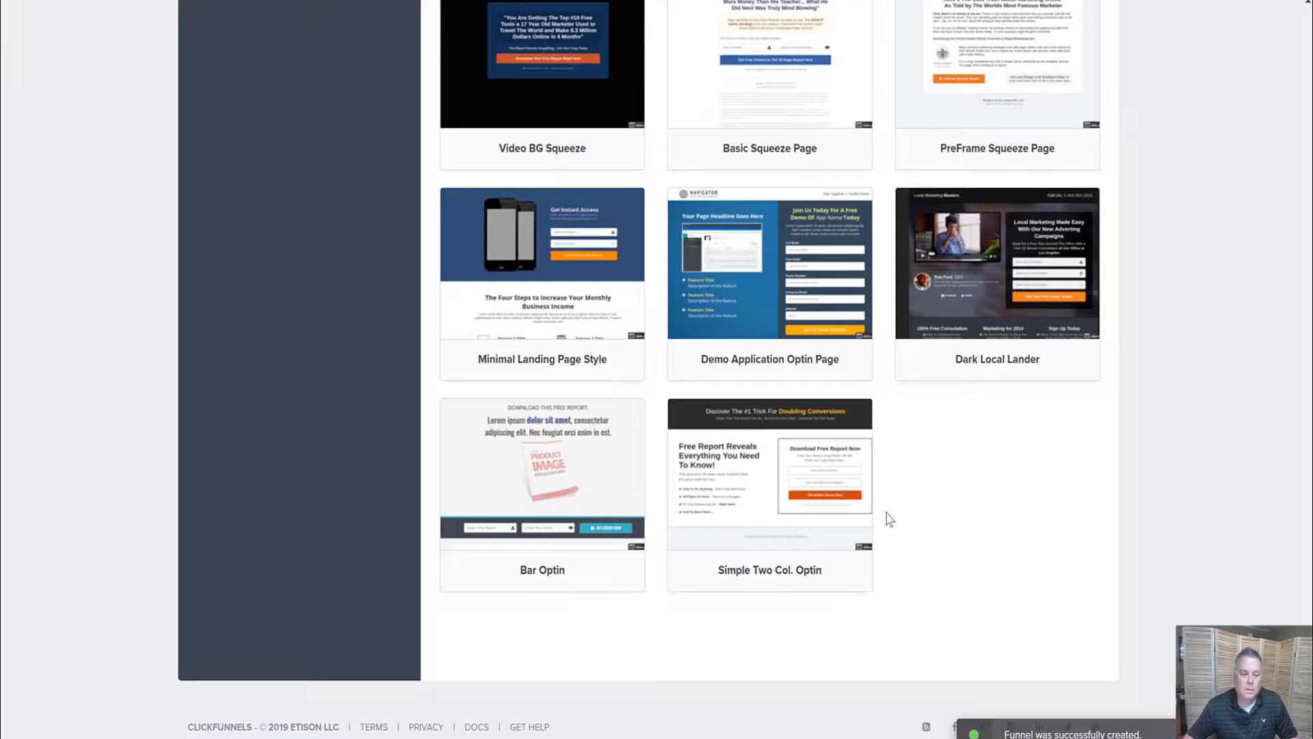
pyautogui.scroll(20, 890, 519)
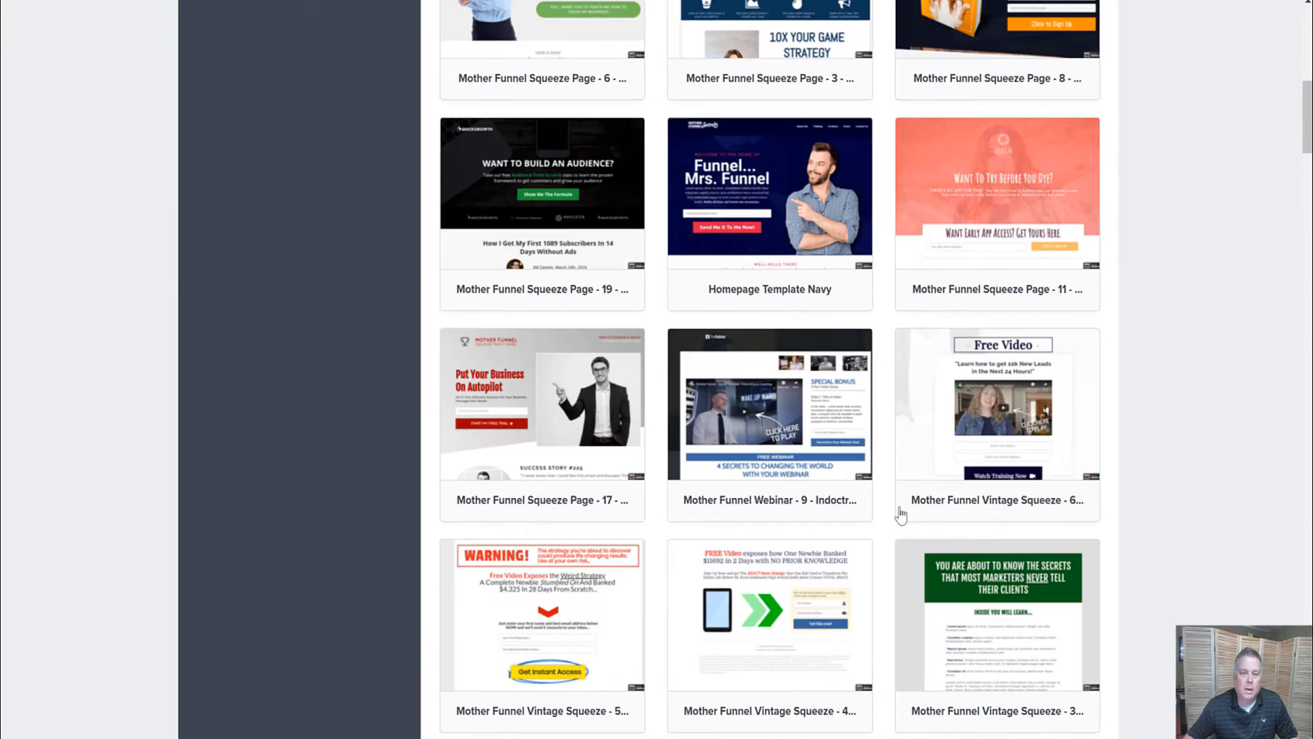
pyautogui.scroll(10, 900, 513)
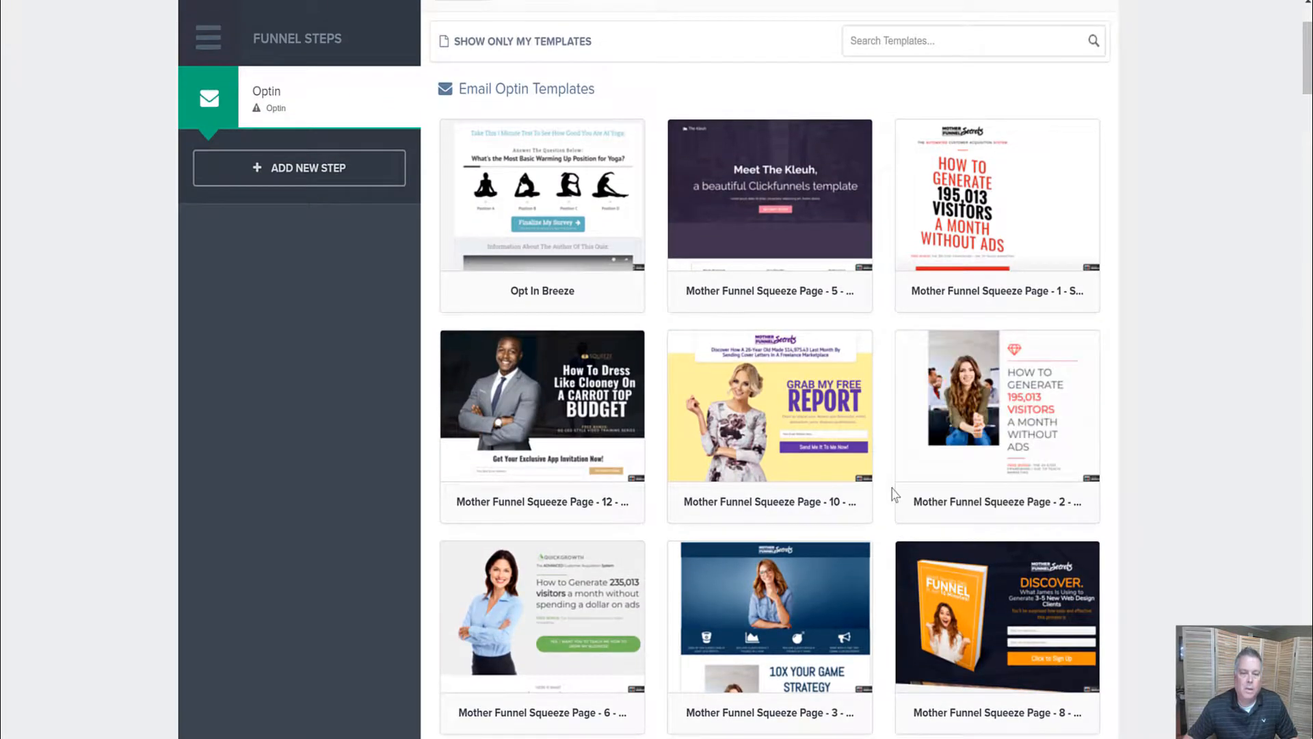
pyautogui.scroll(-1, 892, 487)
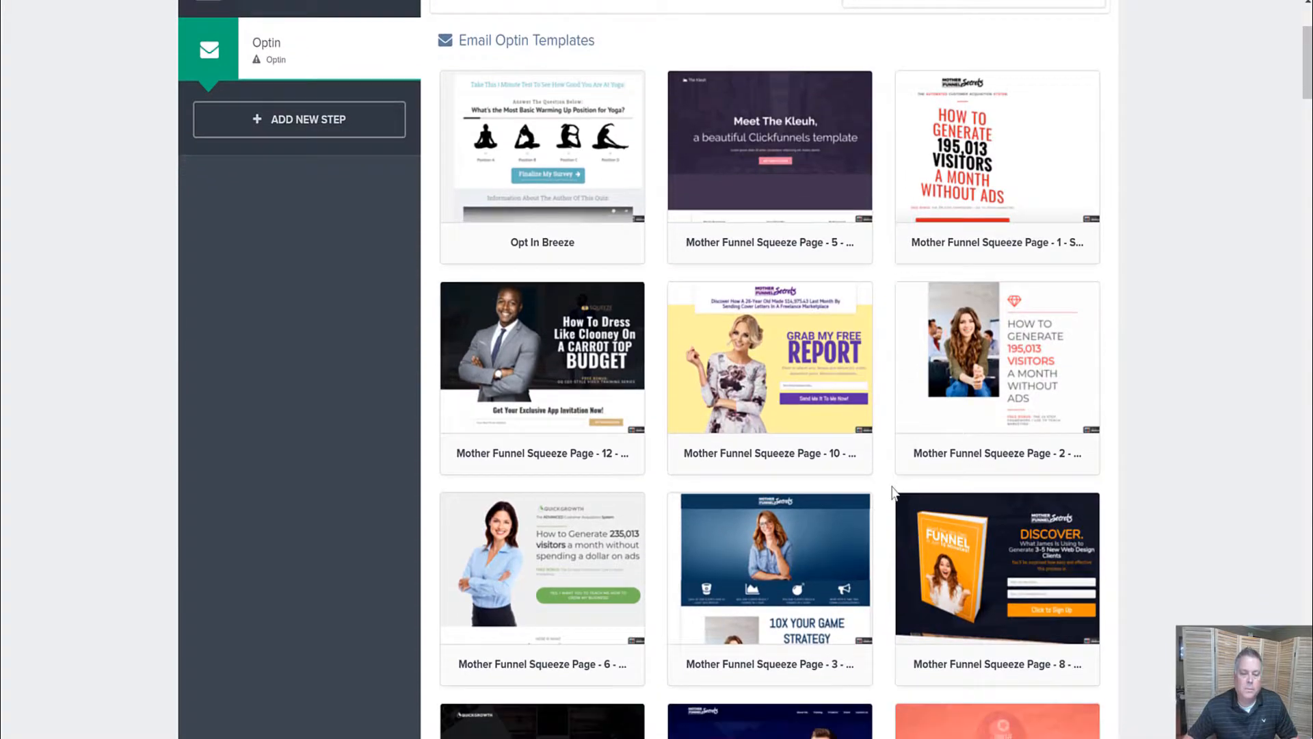
pyautogui.moveTo(596, 520)
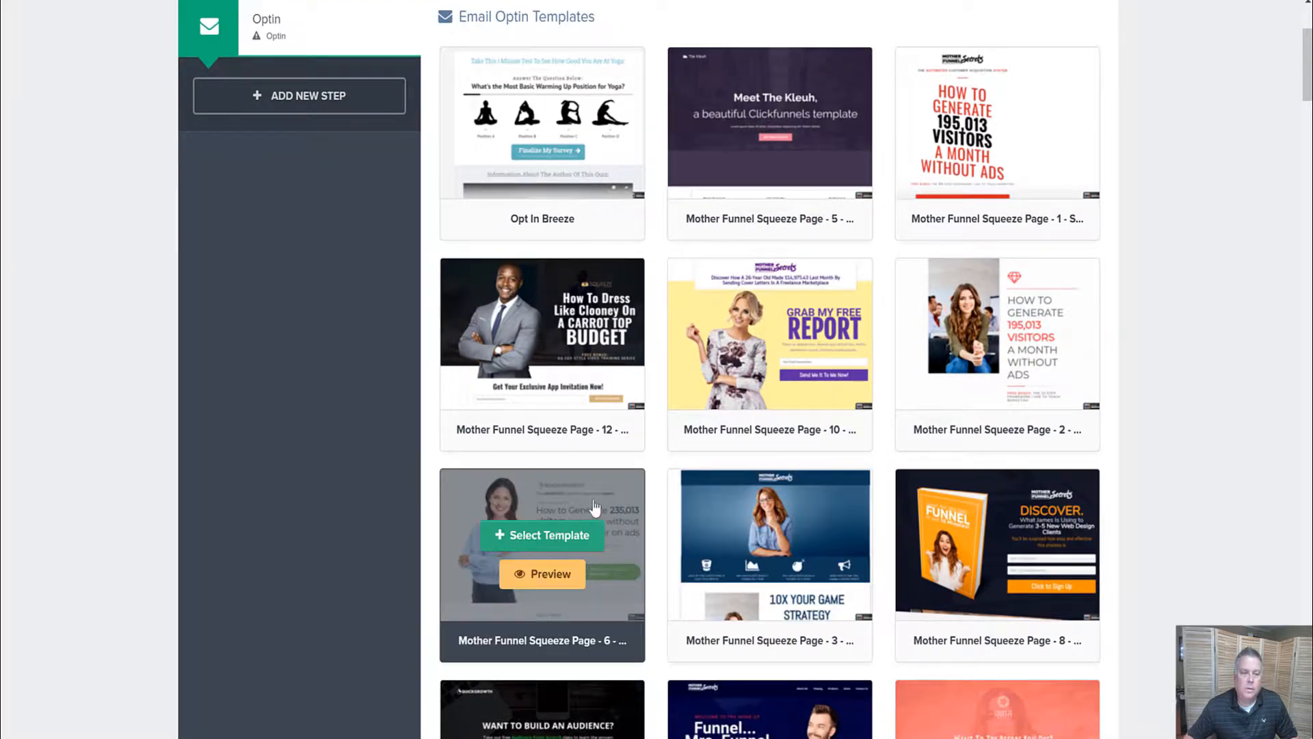
pyautogui.scroll(3, 594, 506)
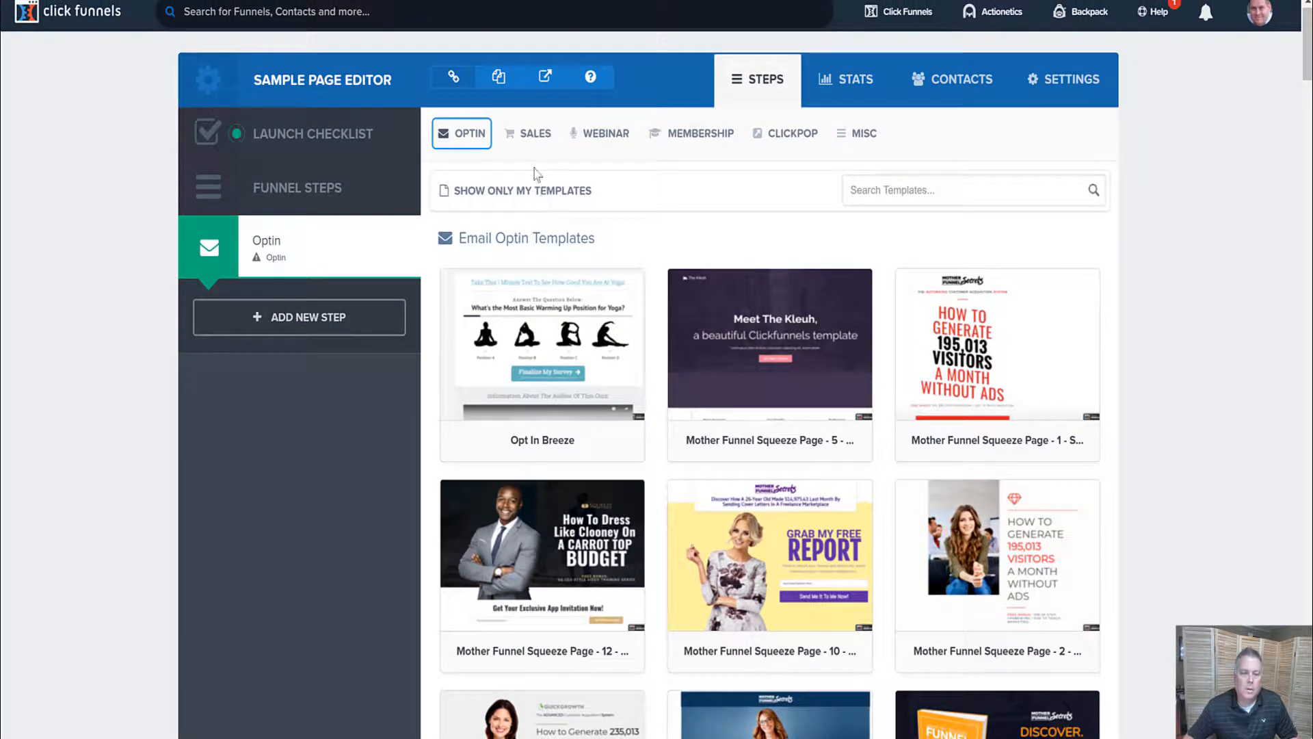
pyautogui.click(464, 136)
pyautogui.click(484, 163)
pyautogui.moveTo(563, 360)
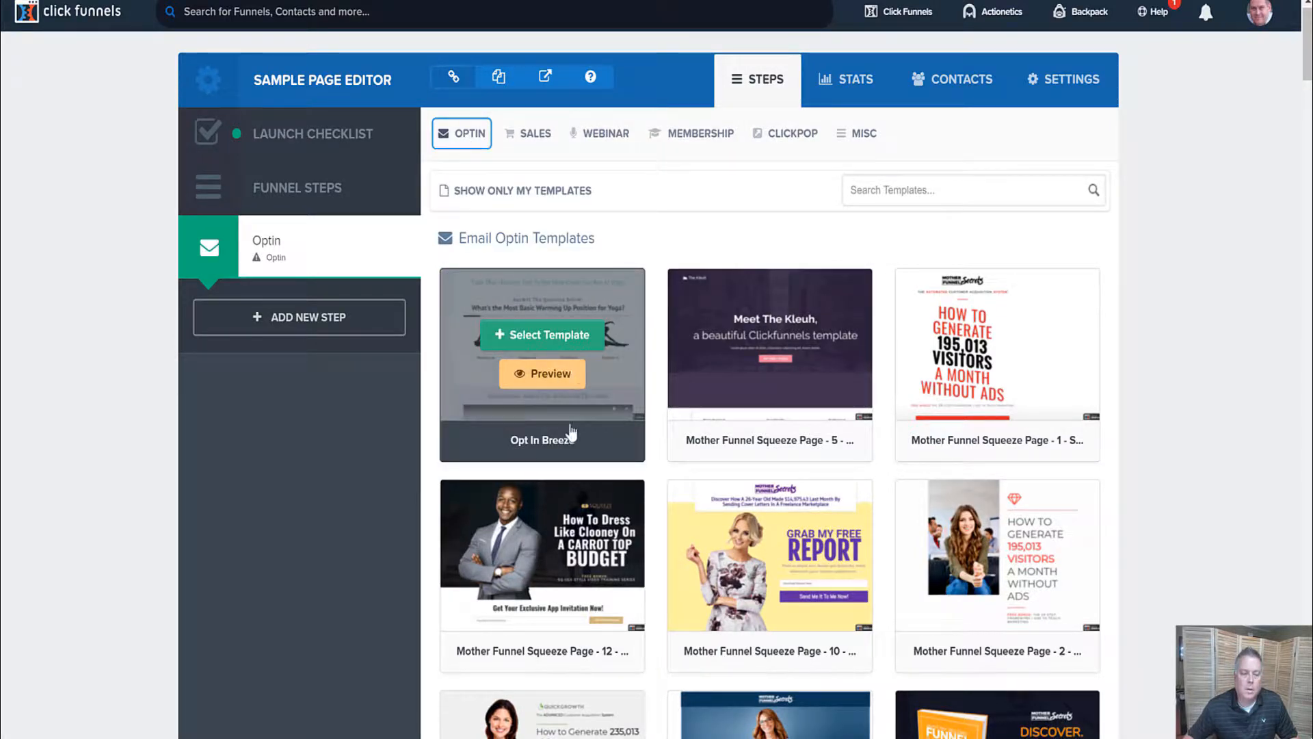
# Step: Choose the Mother Funnel Vintage Squeeze - 4 template for the Optin step and open its page for editing
pyautogui.scroll(-3, 641, 584)
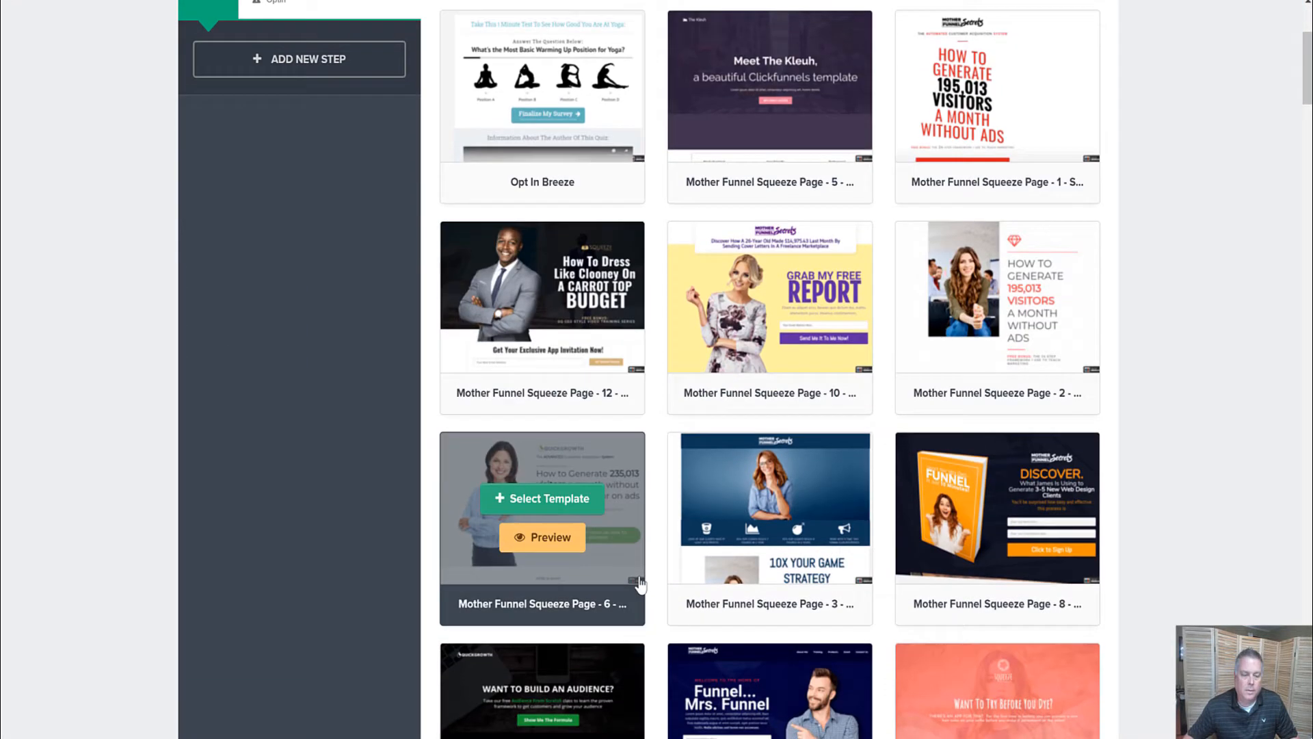
pyautogui.scroll(-4, 641, 584)
pyautogui.scroll(-4, 643, 582)
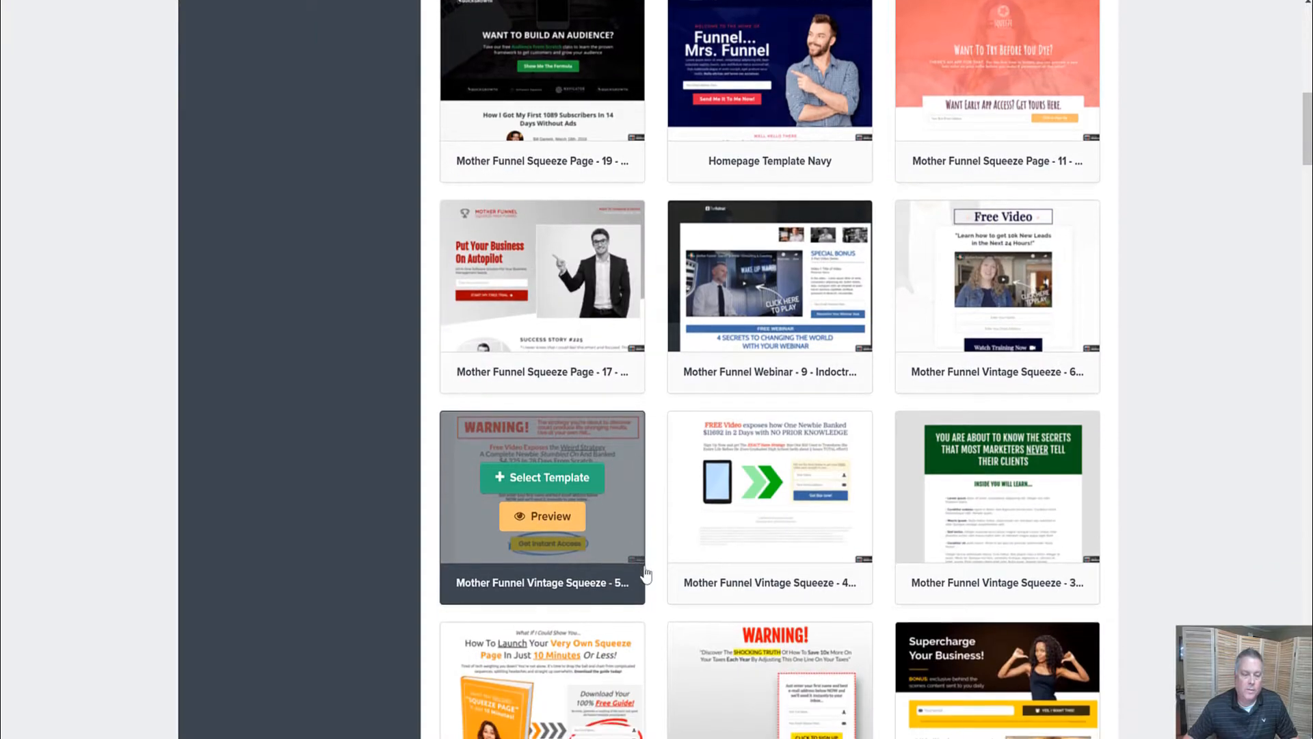
pyautogui.scroll(6, 647, 575)
pyautogui.scroll(-3, 684, 554)
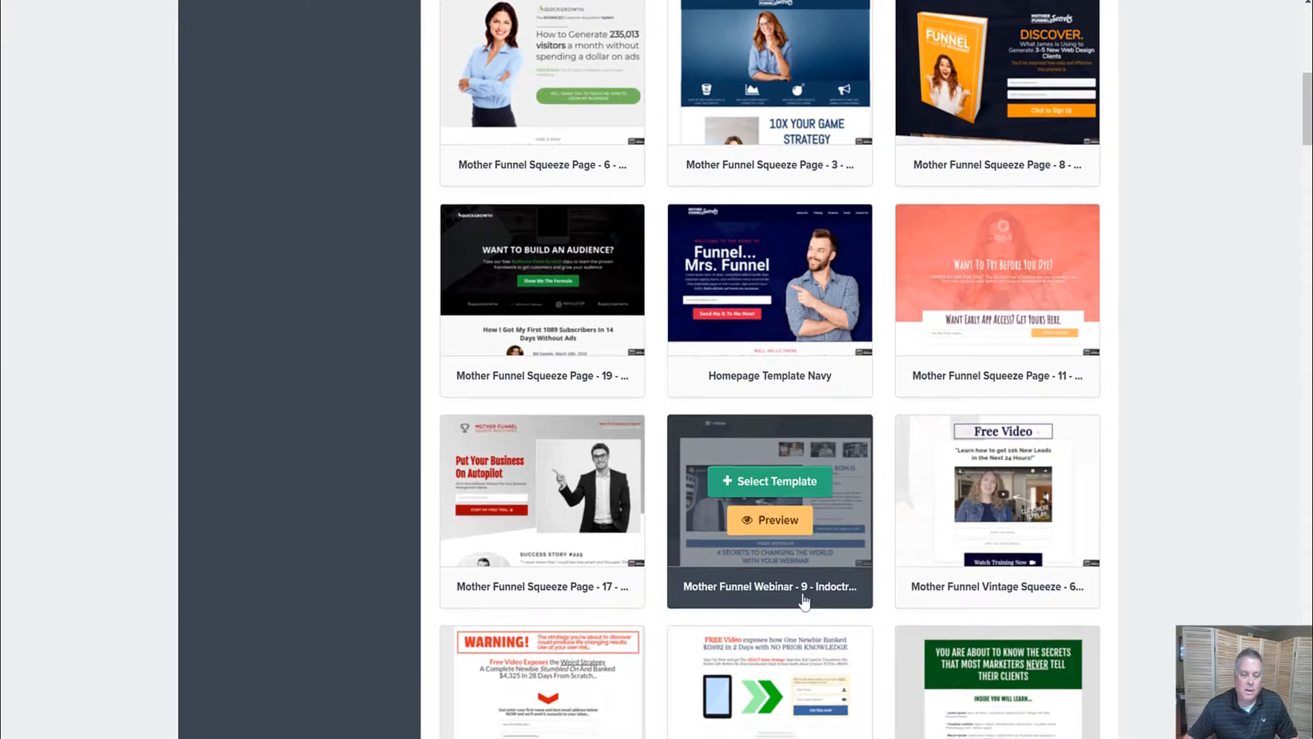
pyautogui.click(807, 685)
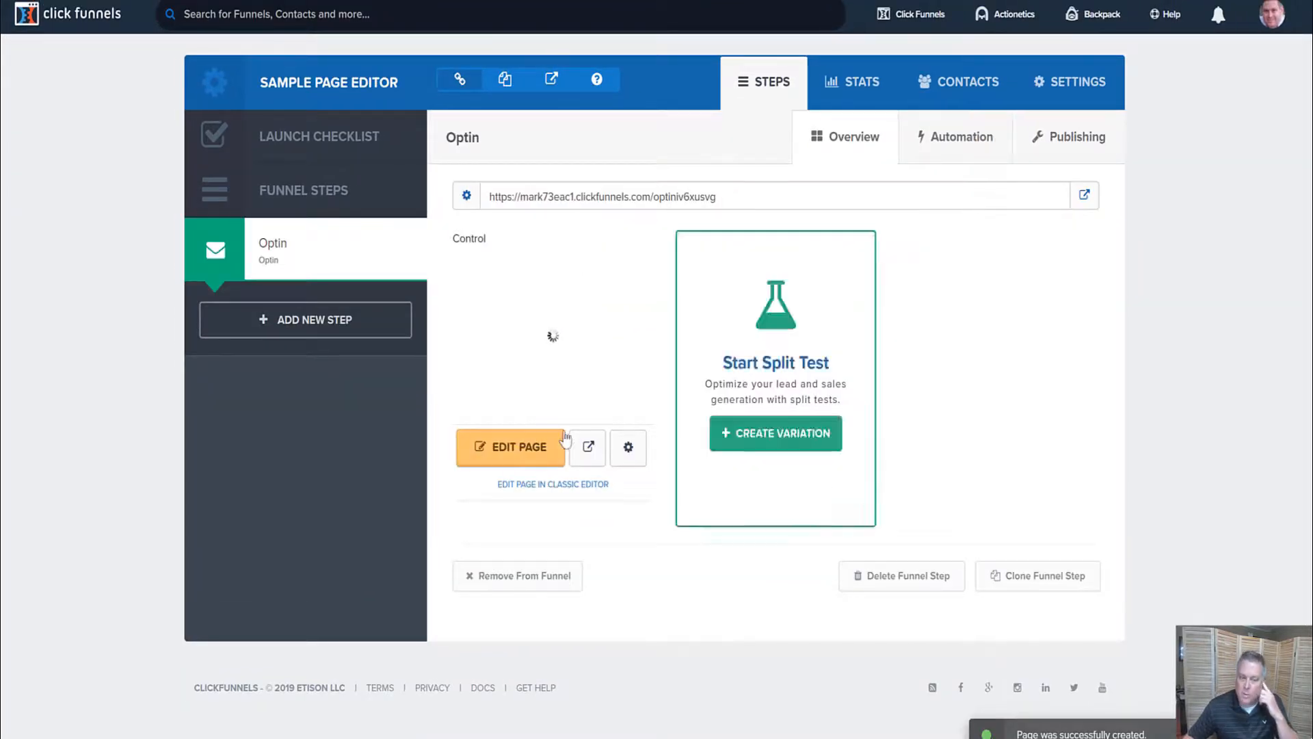
pyautogui.click(522, 451)
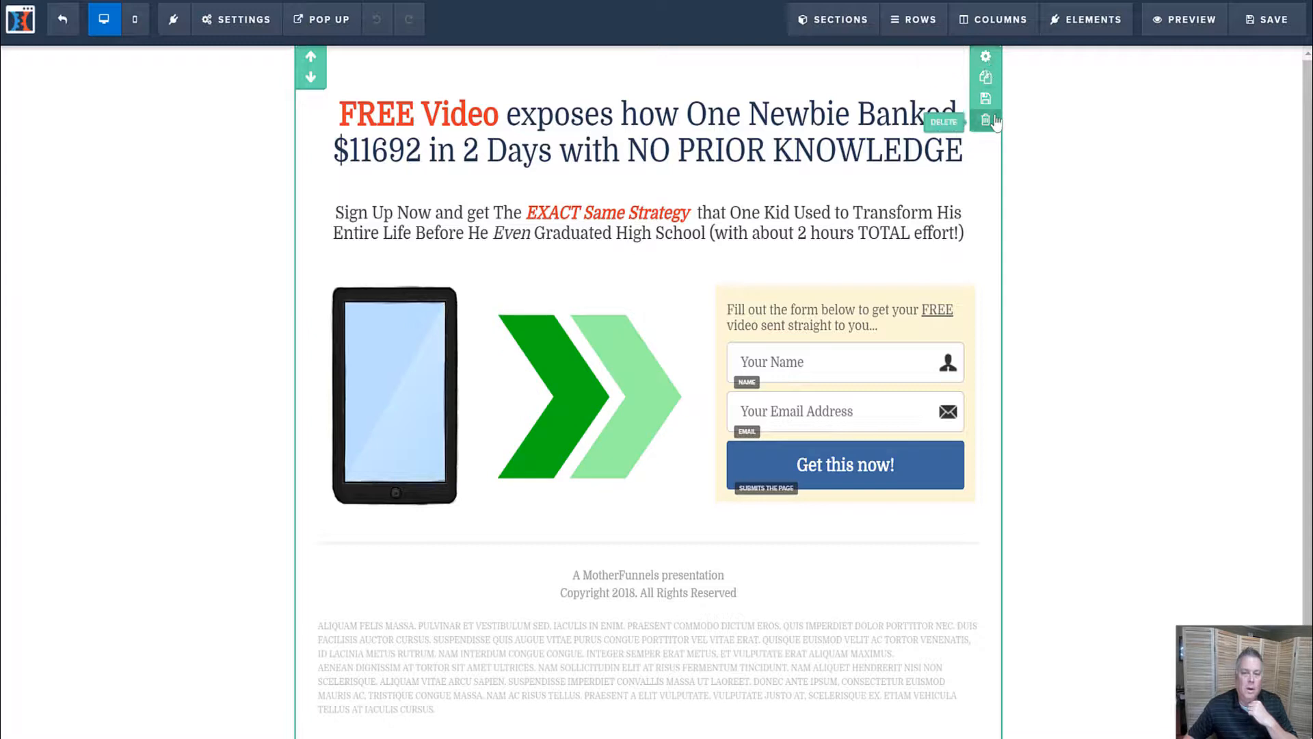
# Step: Delete the template's existing section and add a full width section in its place
pyautogui.click(986, 121)
pyautogui.click(726, 47)
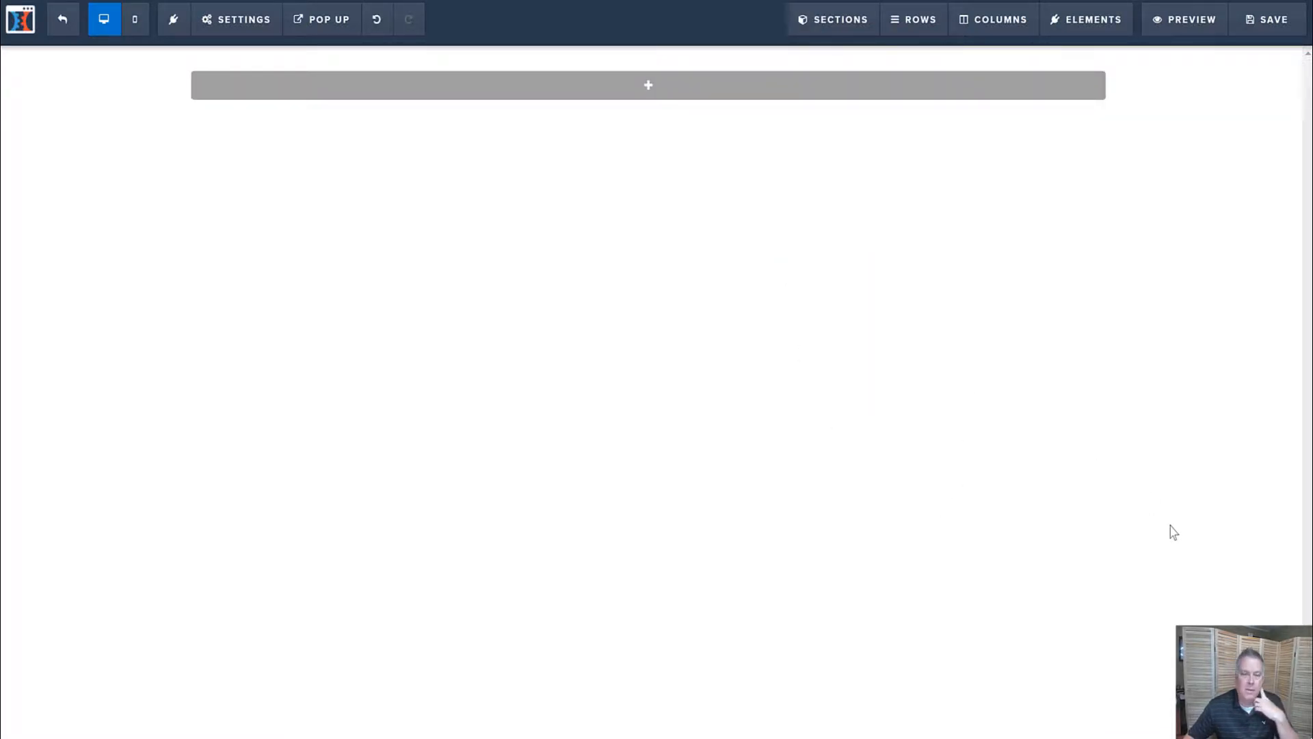
pyautogui.click(646, 85)
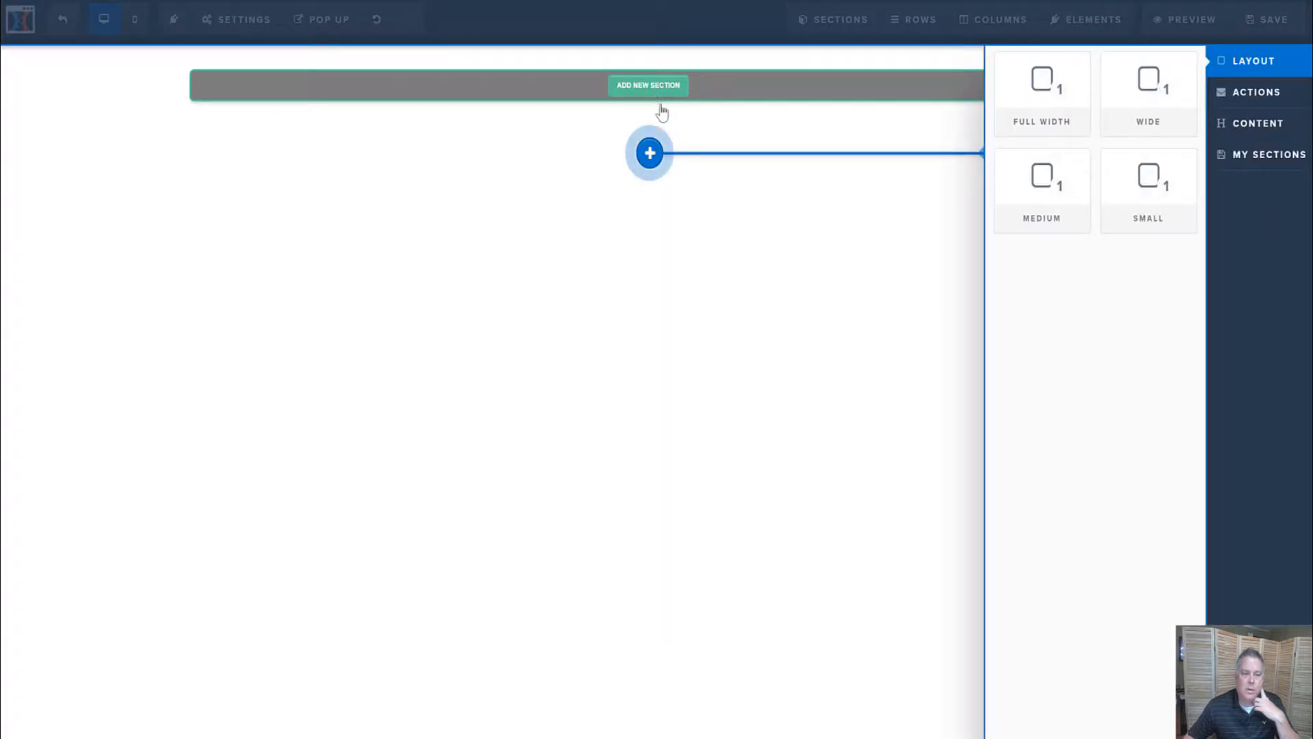
pyautogui.click(1052, 88)
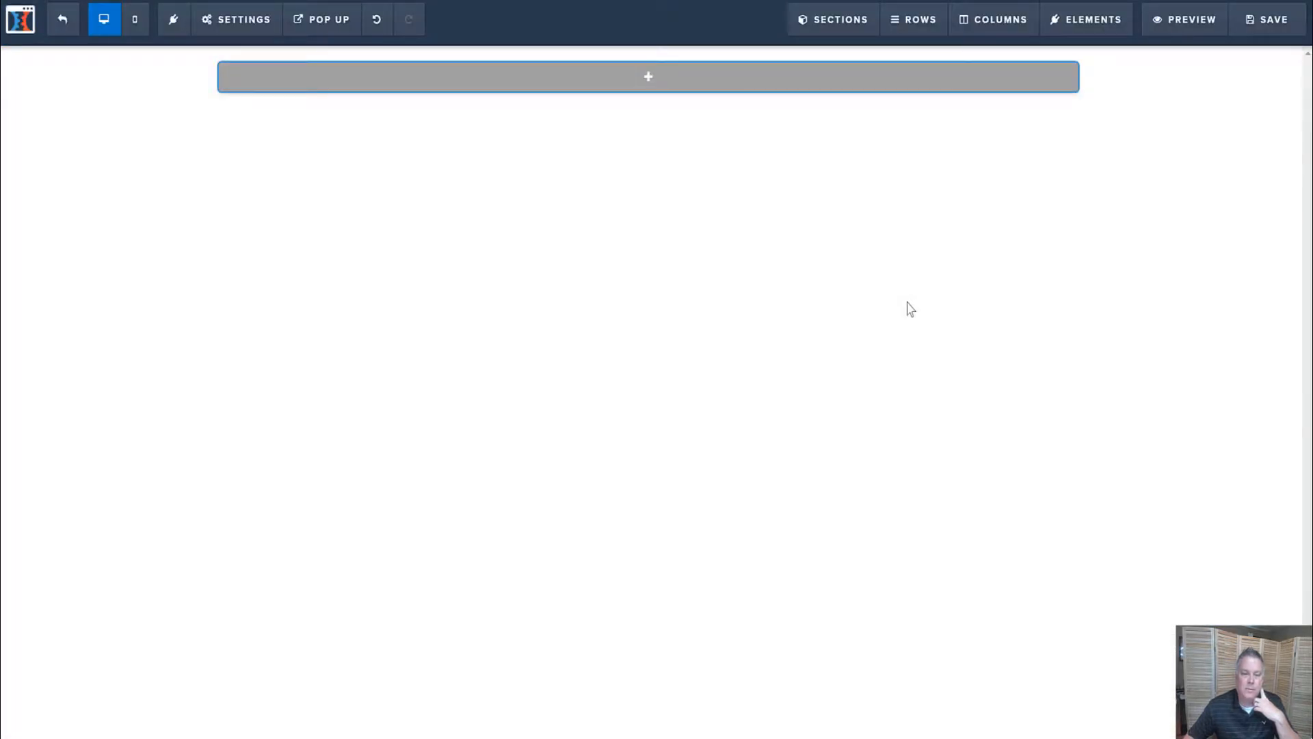
# Step: Add a two-column row to the empty full width section
pyautogui.click(650, 81)
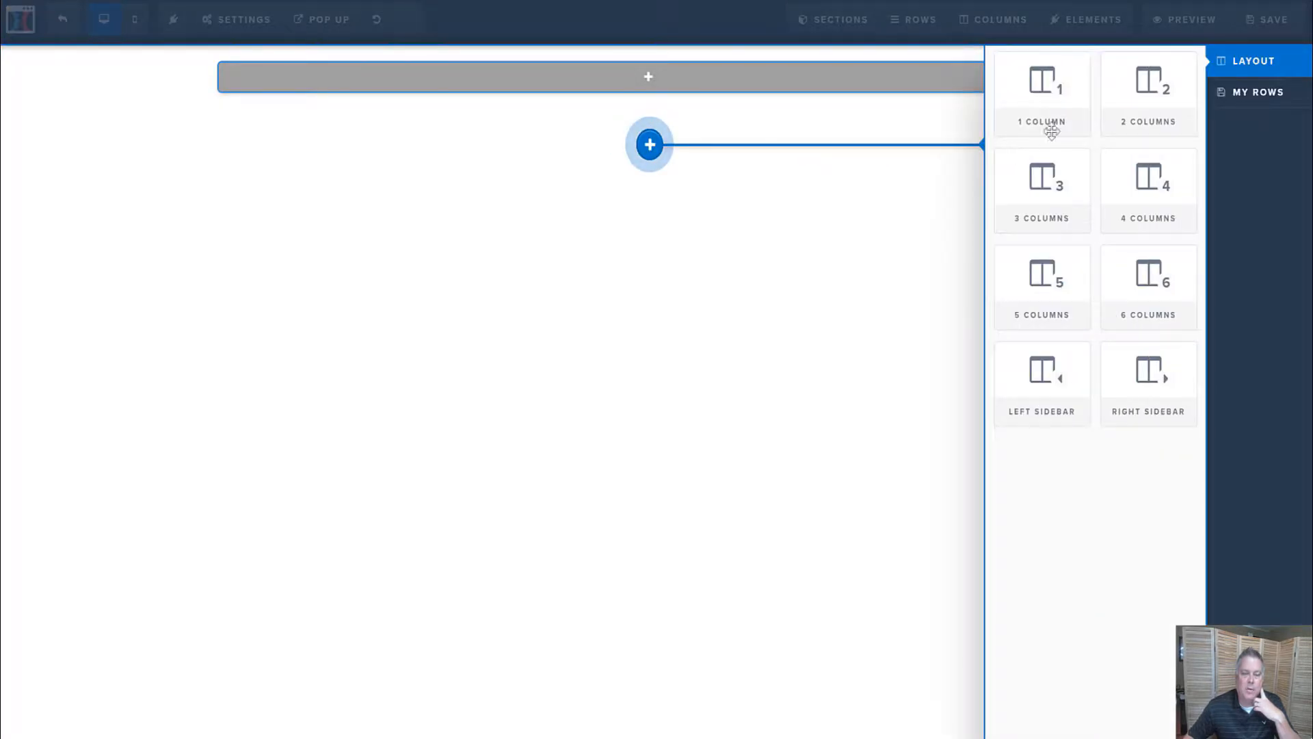
pyautogui.click(1149, 91)
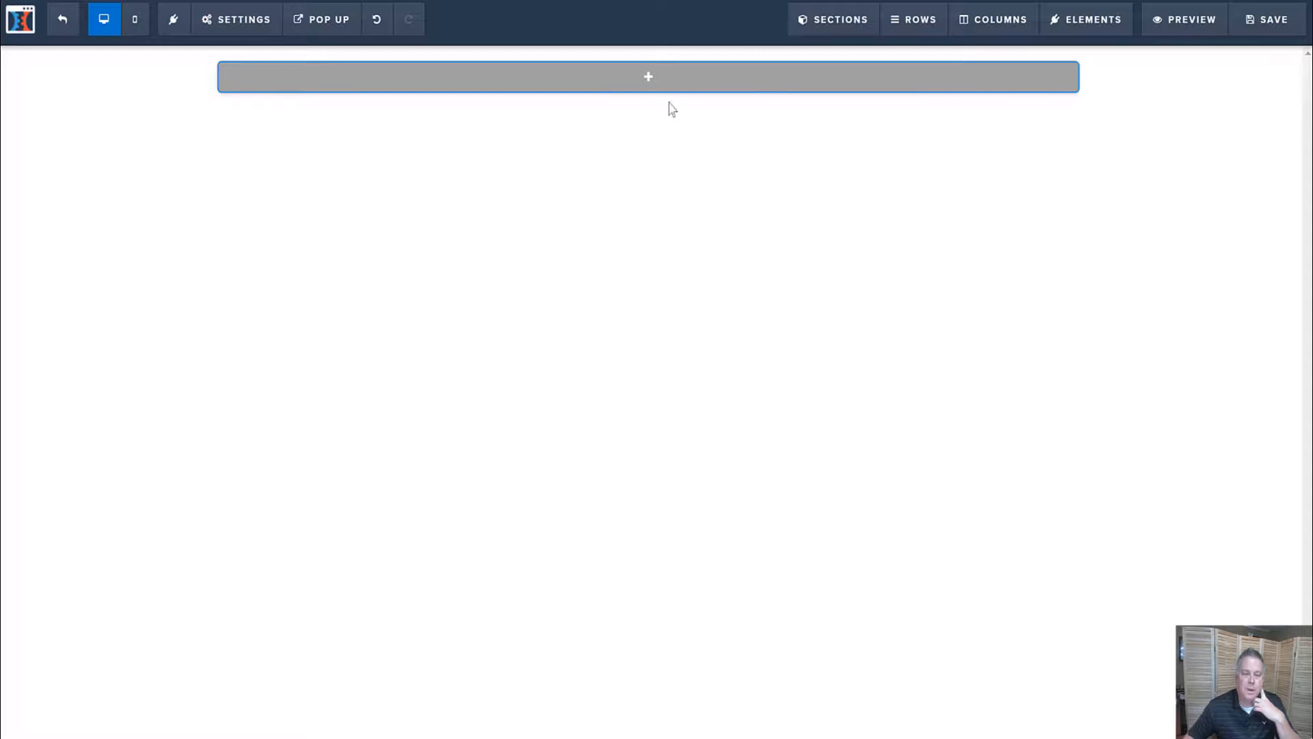
pyautogui.click(666, 82)
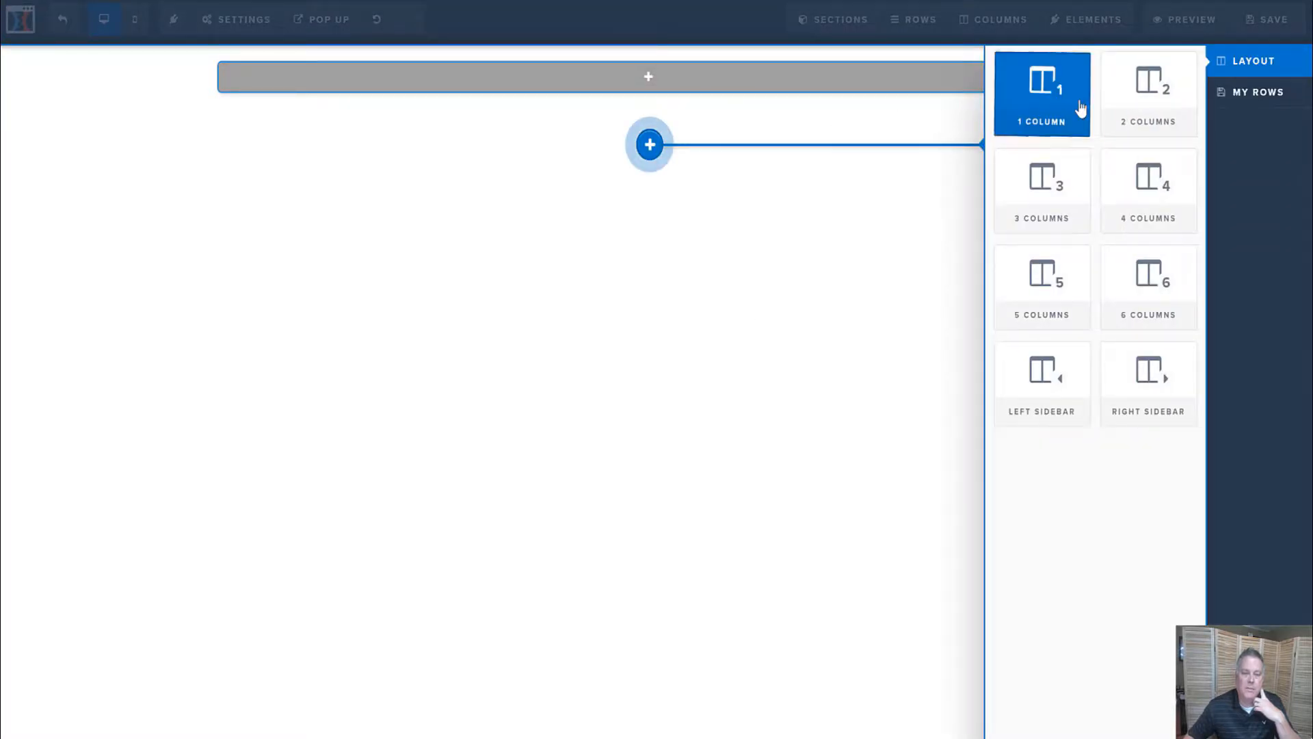
pyautogui.click(1149, 106)
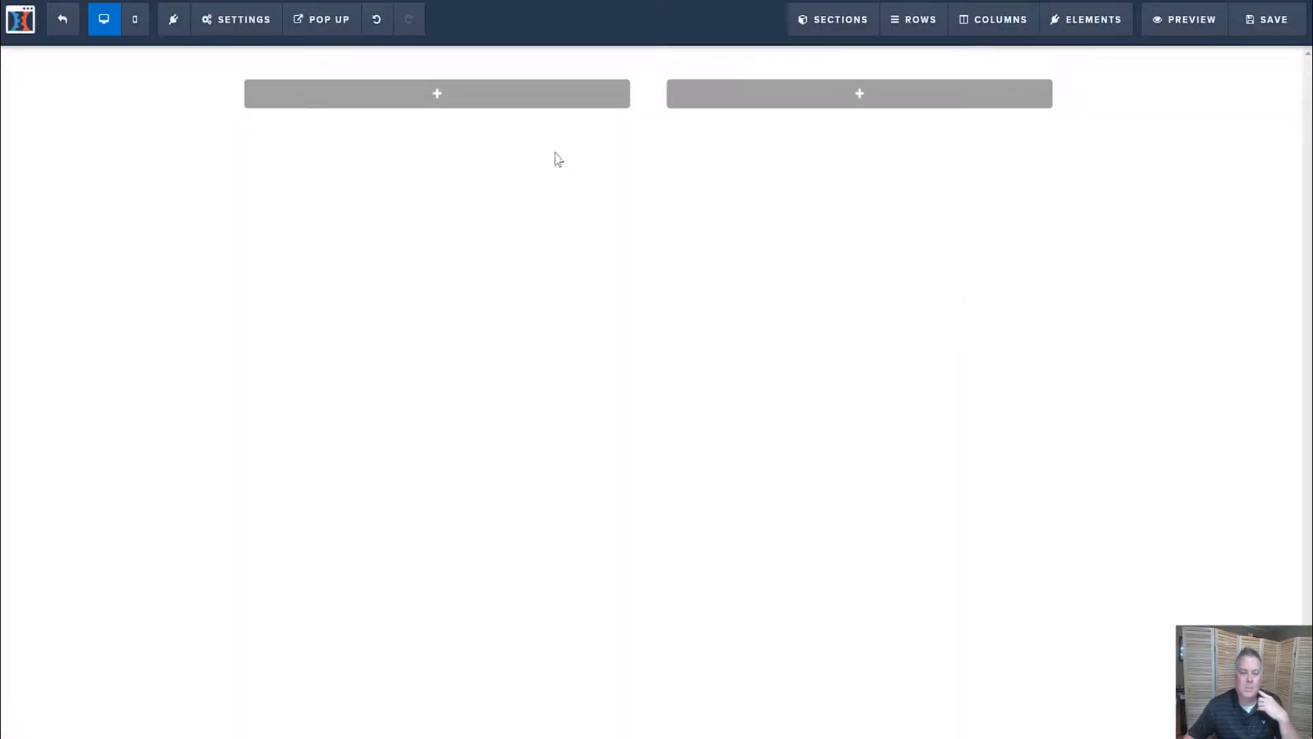
# Step: Place an image element in the row's left column and a headline element in its right column
pyautogui.click(457, 99)
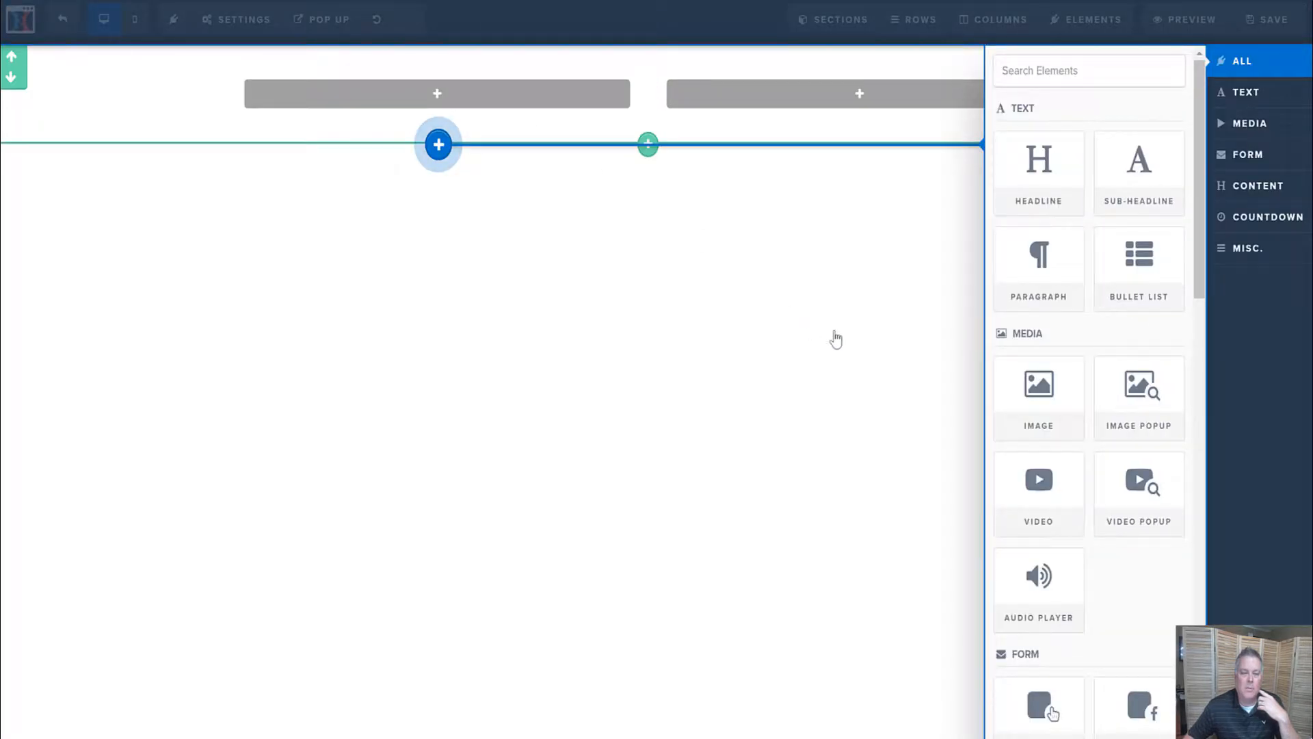
pyautogui.click(1057, 390)
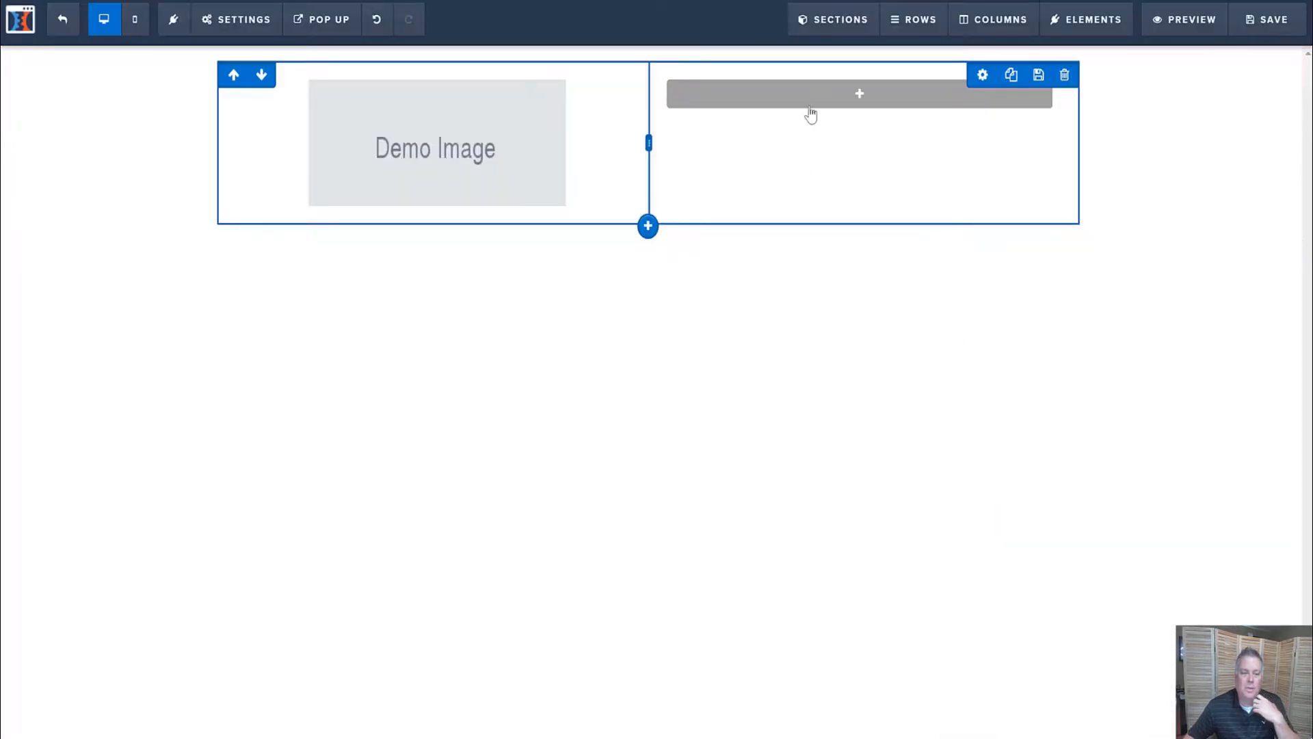
pyautogui.click(831, 99)
pyautogui.click(1039, 168)
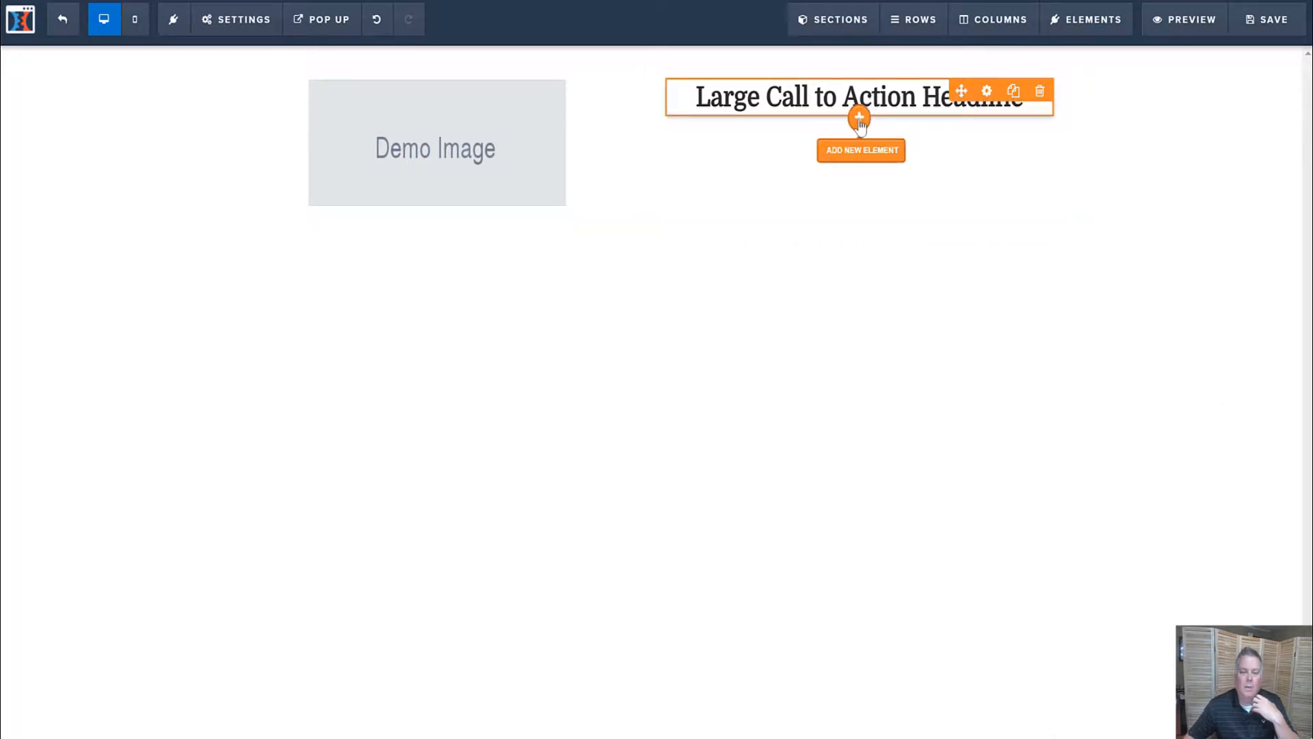
# Step: Add a sub-headline beneath the headline in the right column, with a video element below it
pyautogui.click(860, 122)
pyautogui.click(1125, 157)
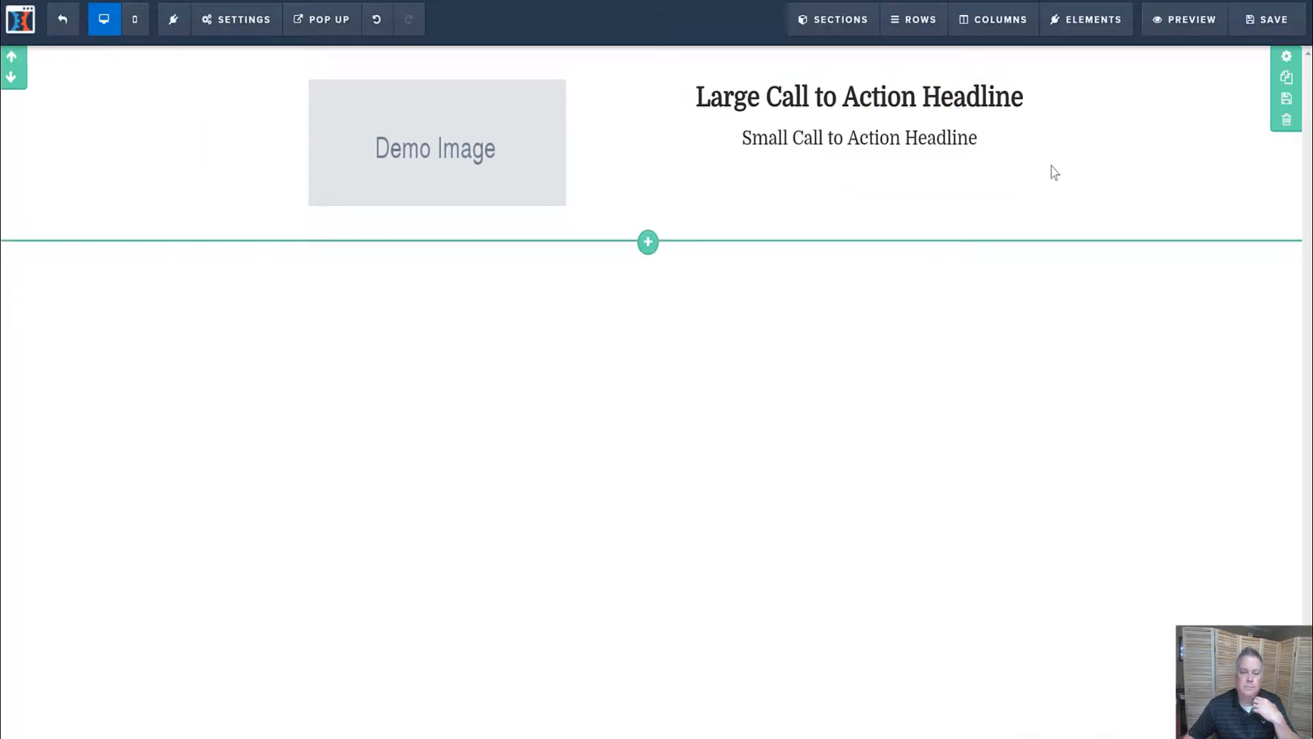
pyautogui.click(860, 152)
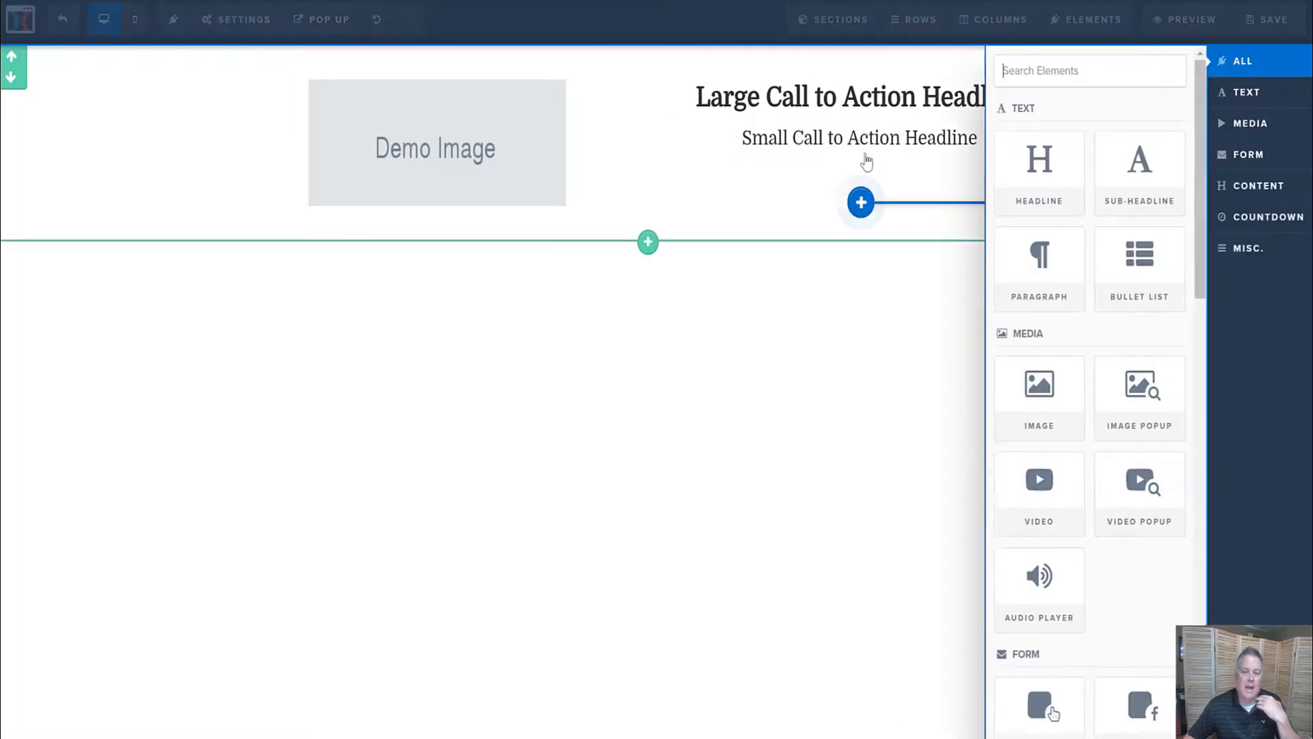
pyautogui.click(1036, 481)
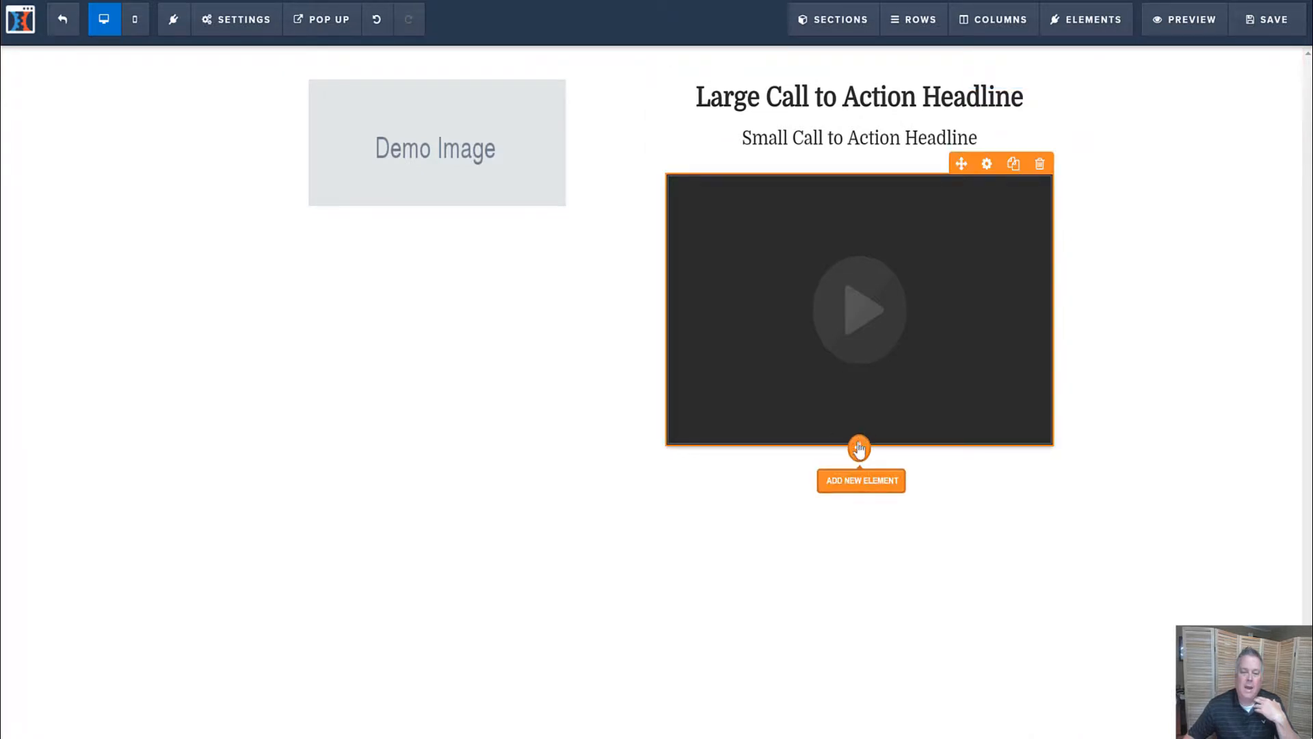
# Step: Add a form input element directly below the video in the right column
pyautogui.click(860, 445)
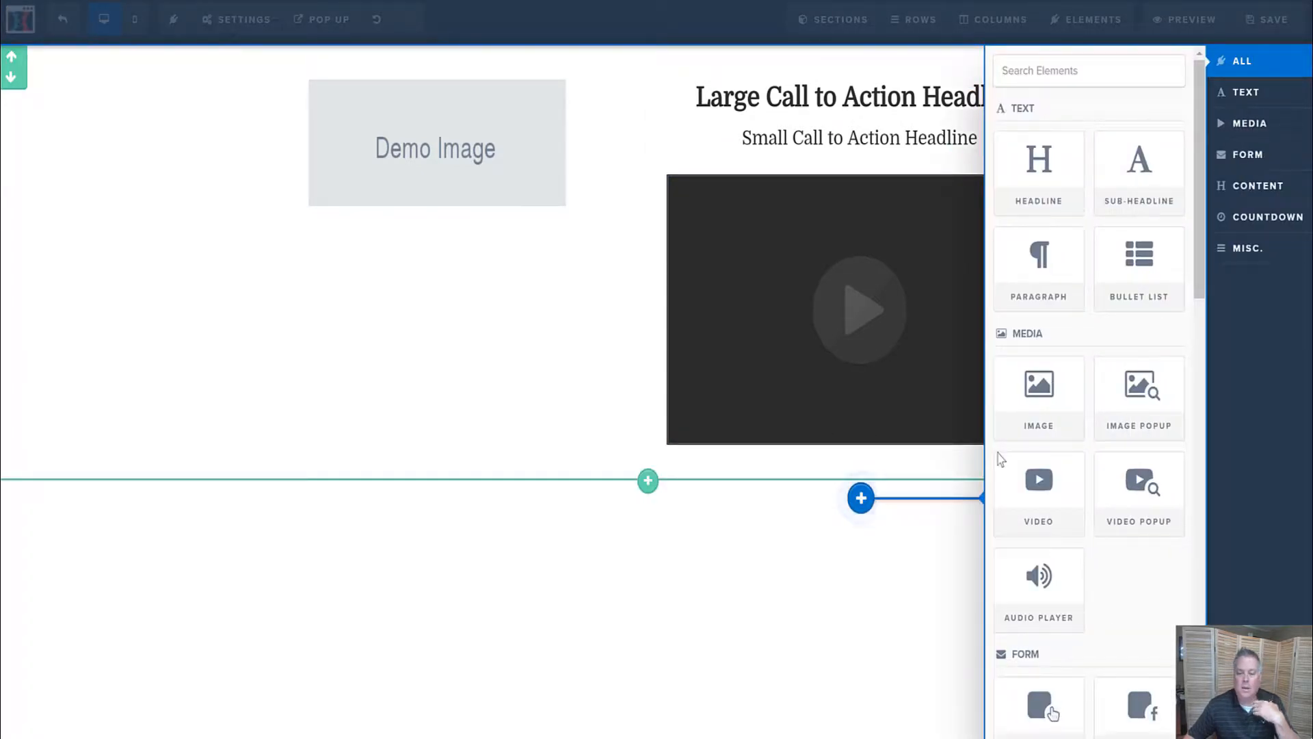
pyautogui.scroll(-1, 1046, 452)
pyautogui.scroll(-4, 1052, 453)
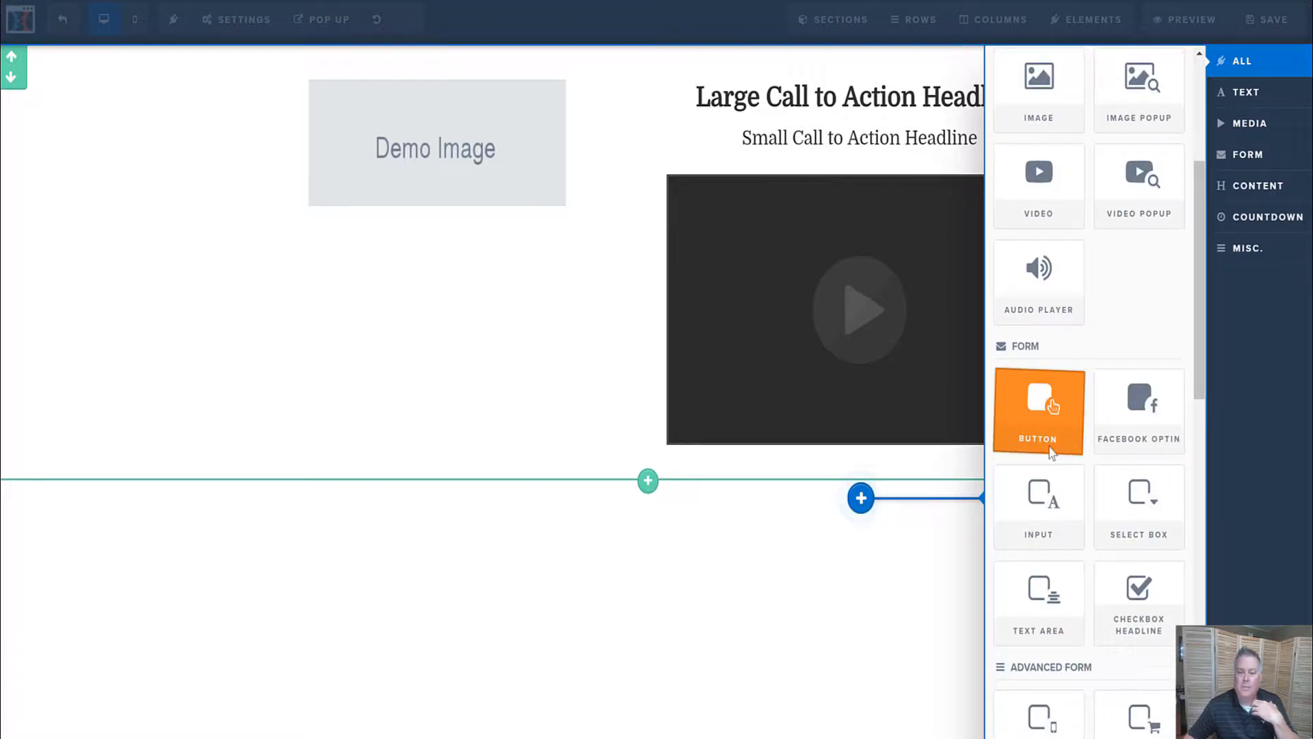
pyautogui.scroll(-4, 1051, 452)
pyautogui.scroll(-3, 1051, 452)
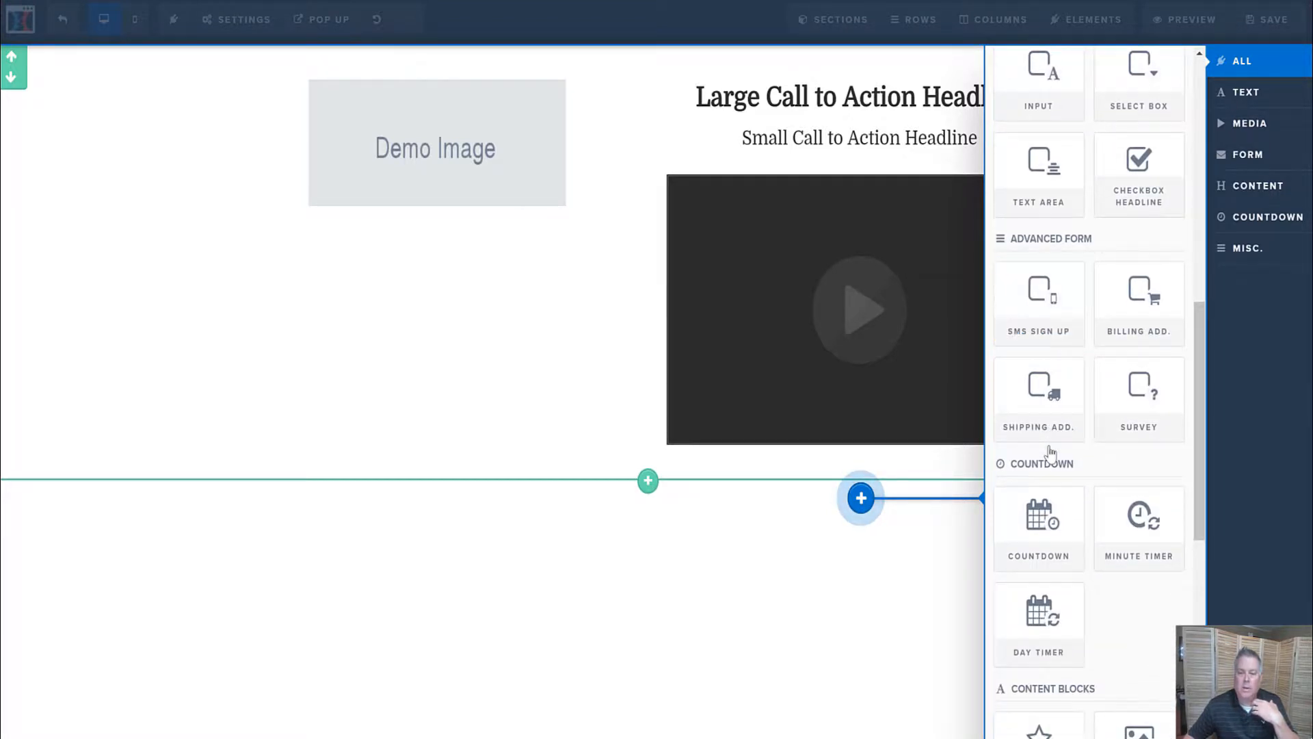
pyautogui.click(1039, 87)
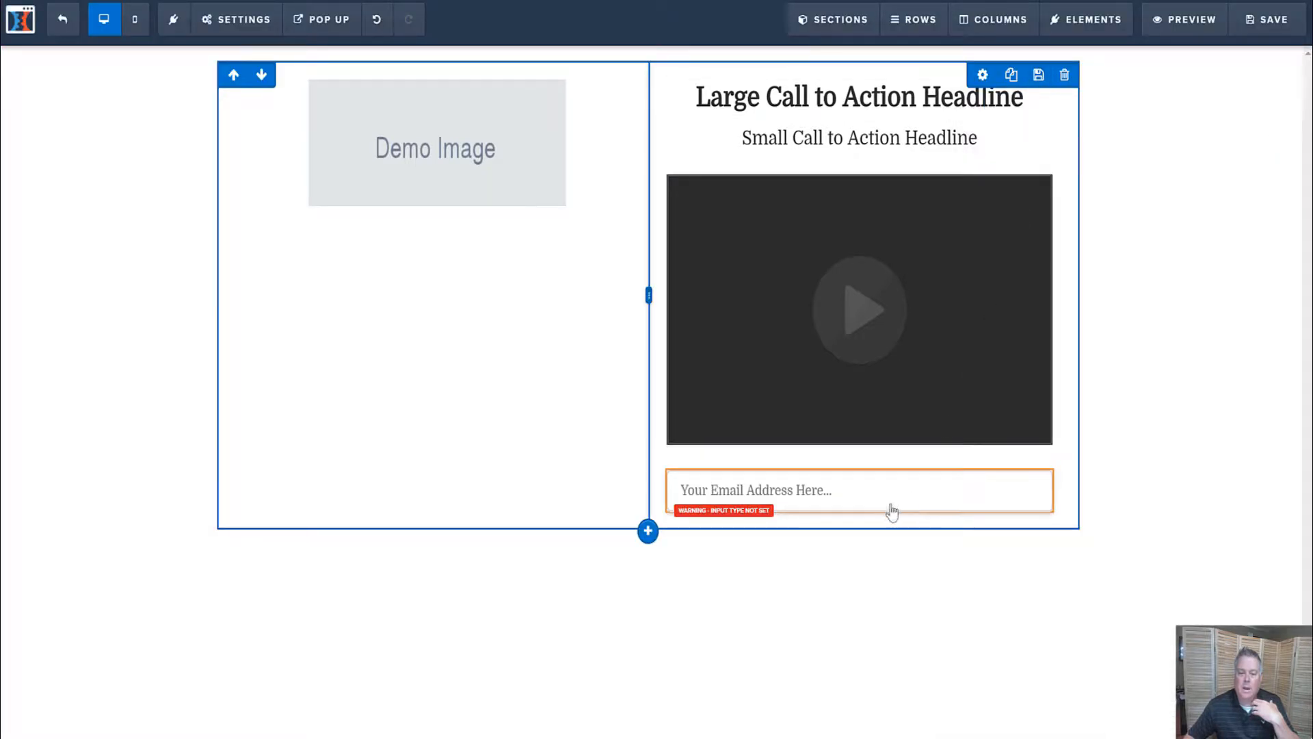
# Step: Add a button element beneath the email input field in the right column
pyautogui.click(859, 515)
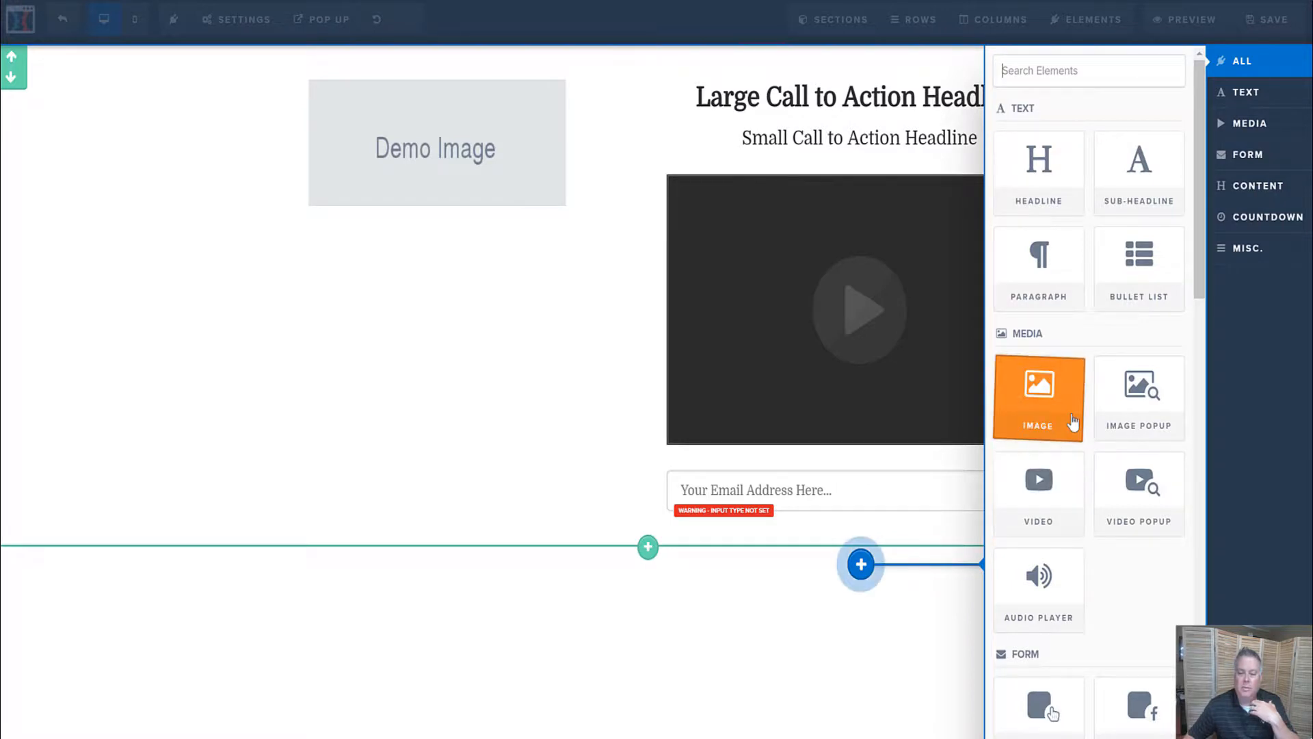
pyautogui.scroll(-3, 1073, 421)
pyautogui.click(1039, 485)
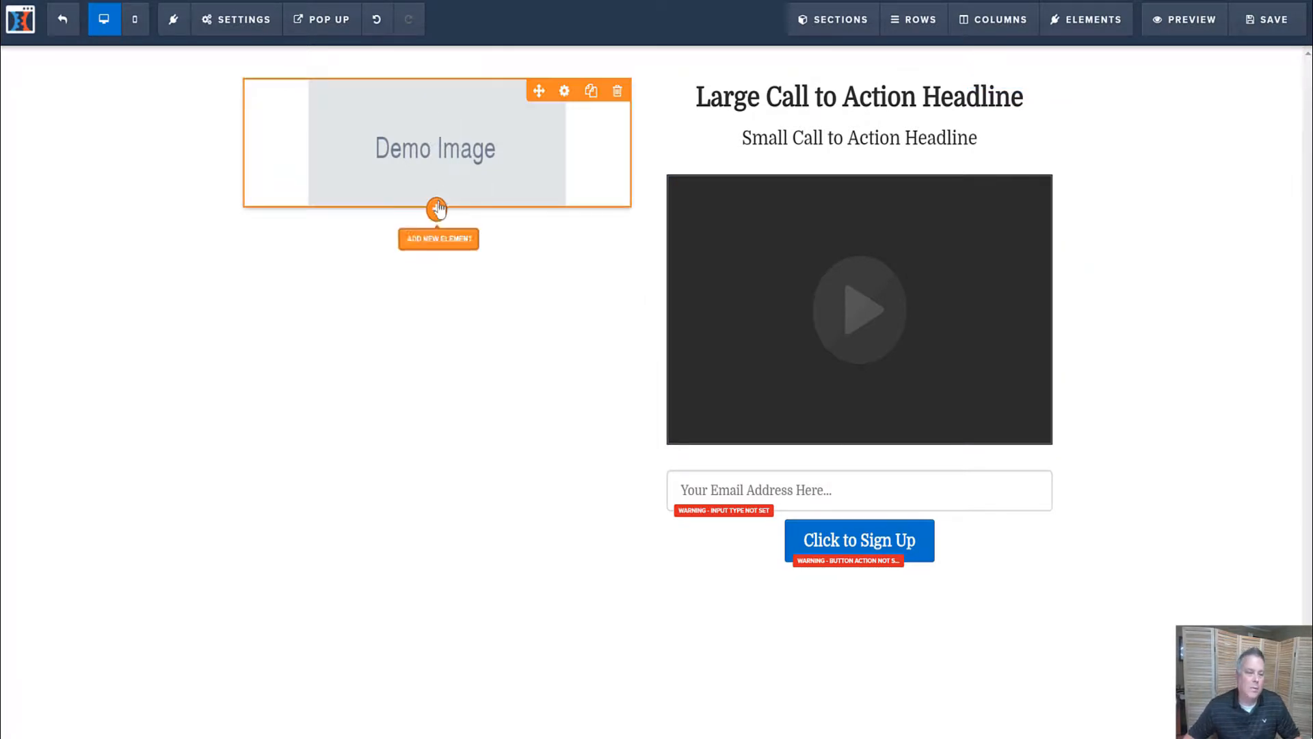
# Step: Add a date countdown element beneath the demo image in the left column and look at its settings
pyautogui.click(437, 206)
pyautogui.scroll(-10, 1124, 529)
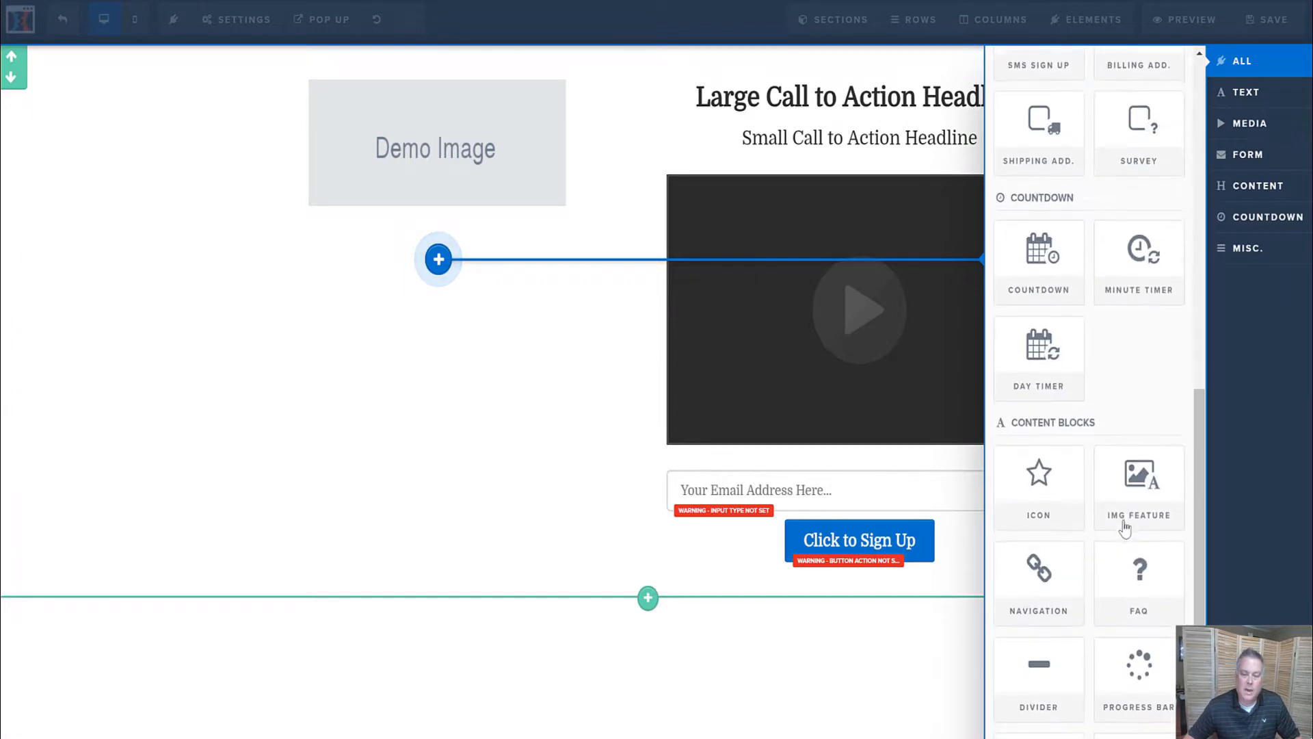
pyautogui.click(1053, 258)
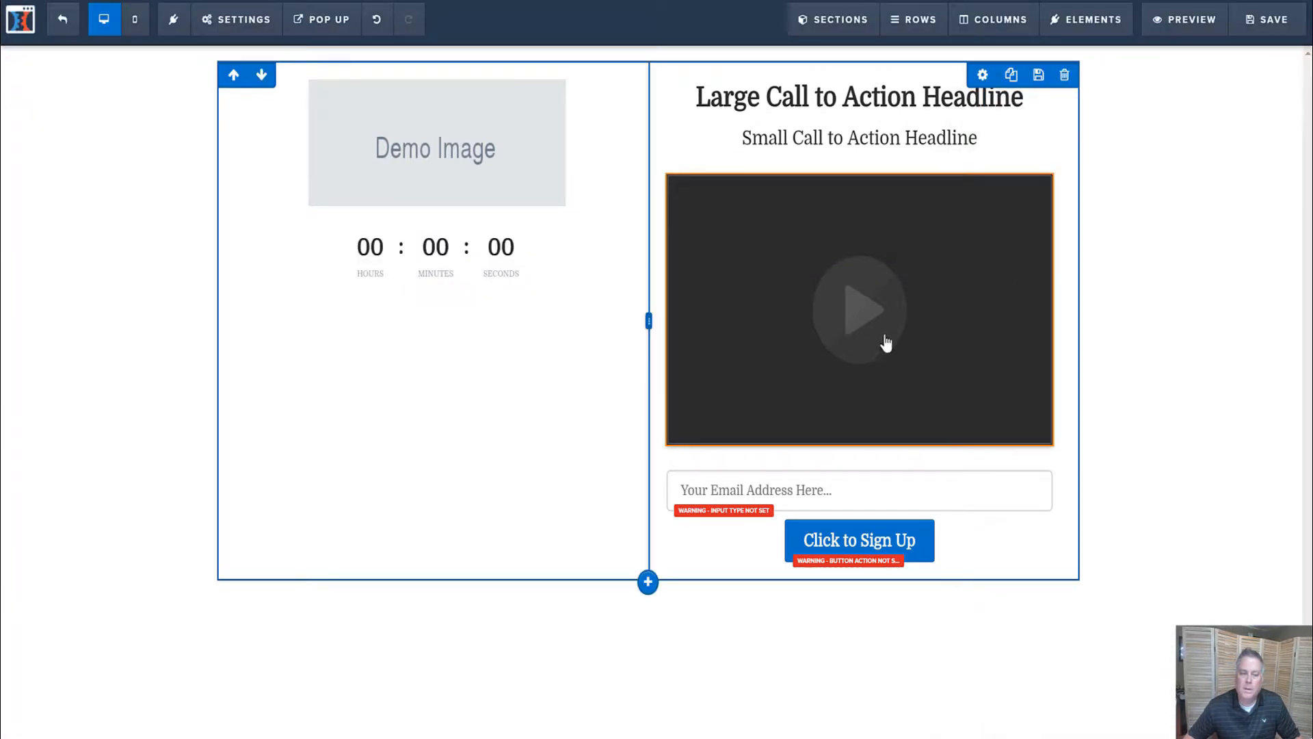
pyautogui.click(496, 258)
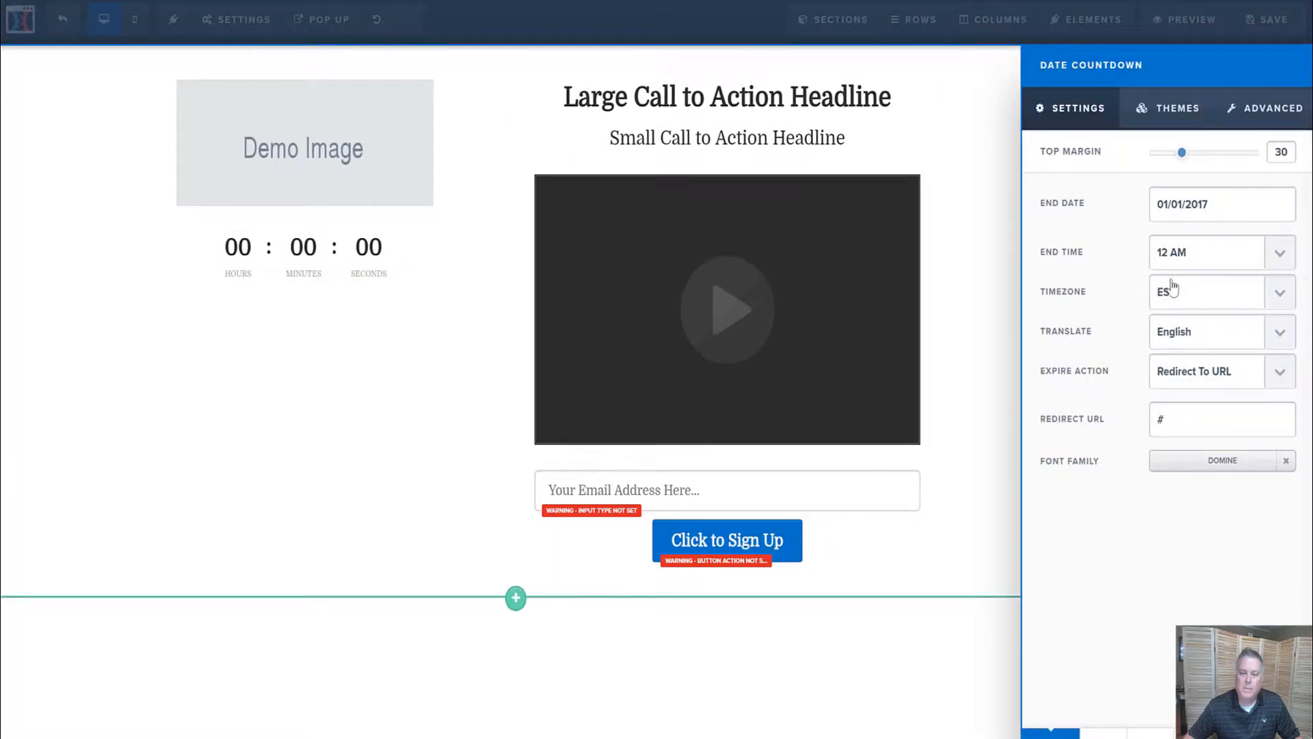
pyautogui.click(418, 344)
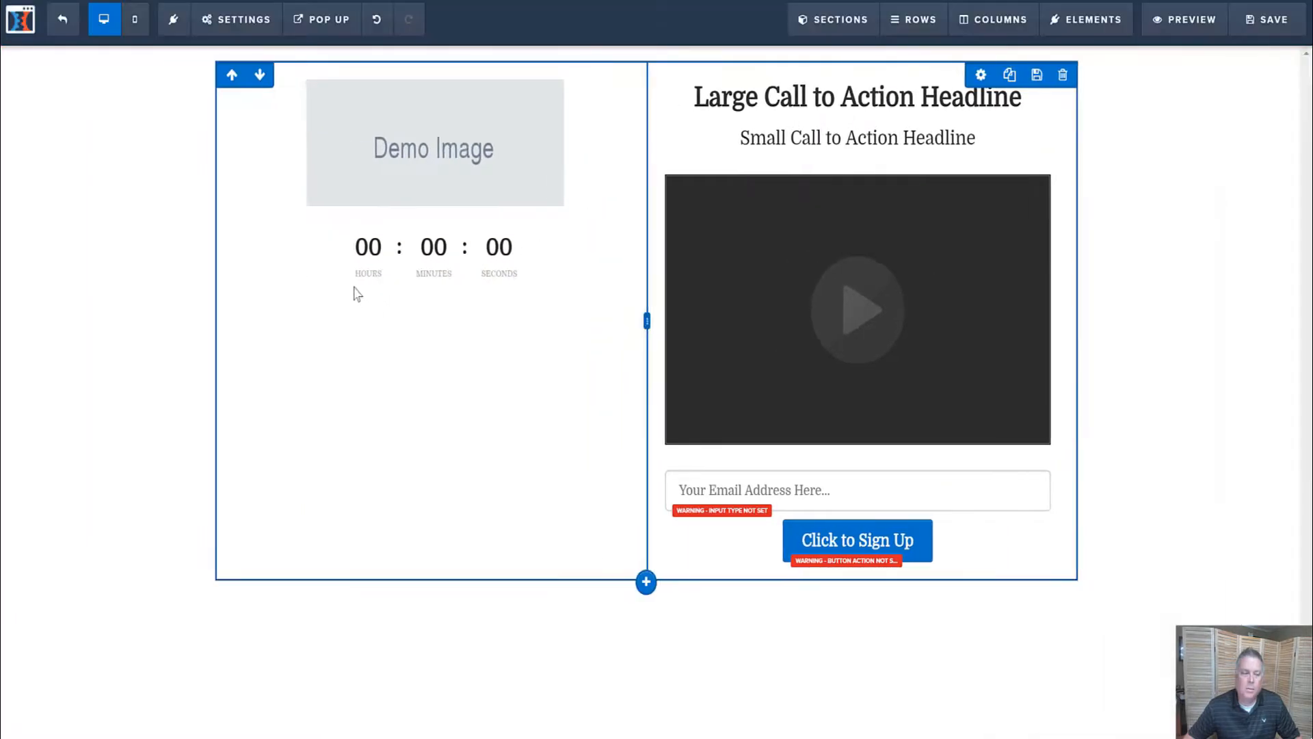
# Step: Add a minute timer beneath the date countdown in the left column and delete the date countdown
pyautogui.click(440, 292)
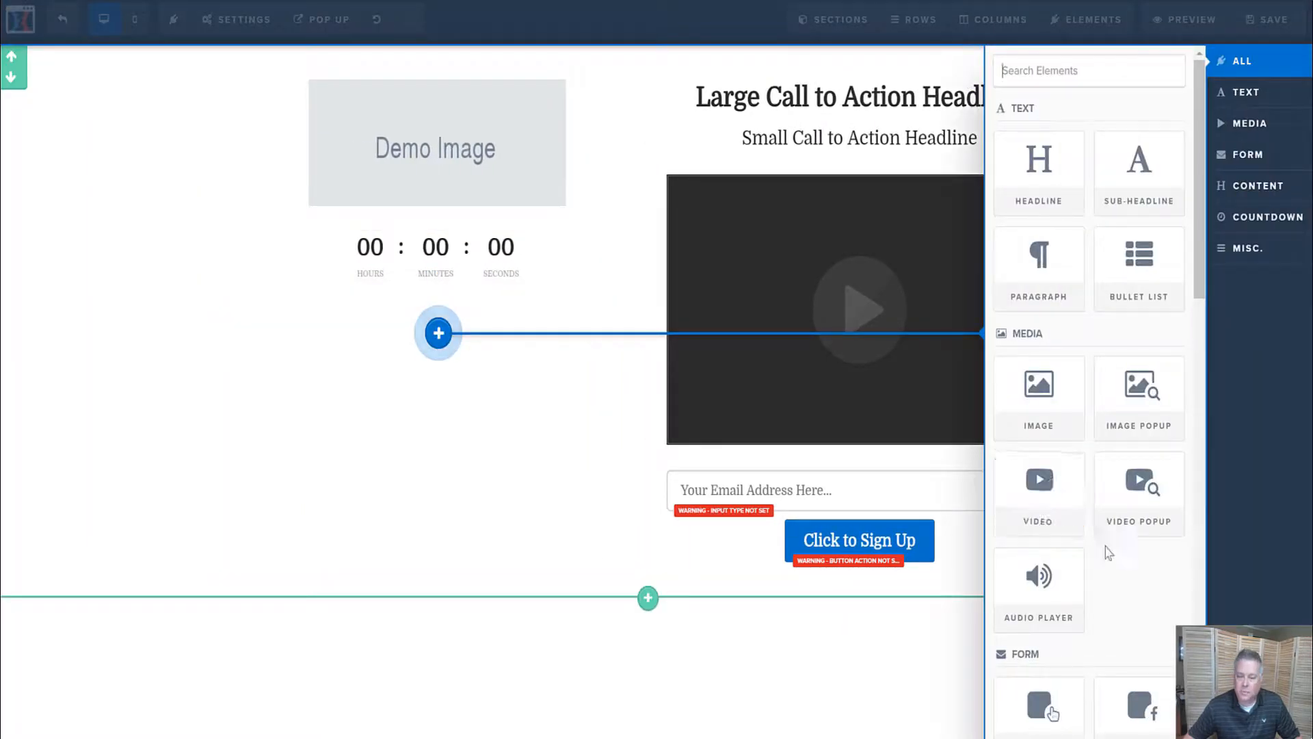
pyautogui.scroll(-5, 1109, 561)
pyautogui.scroll(-8, 1109, 561)
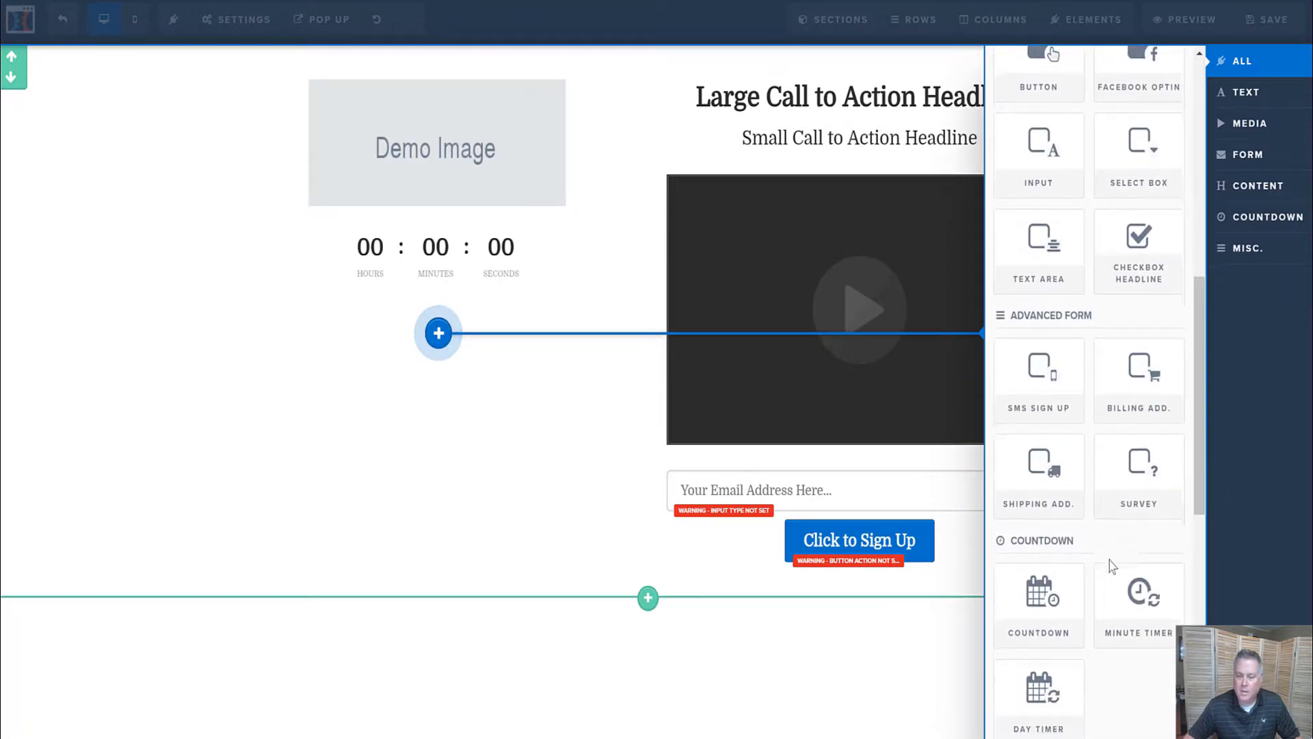
pyautogui.click(1156, 354)
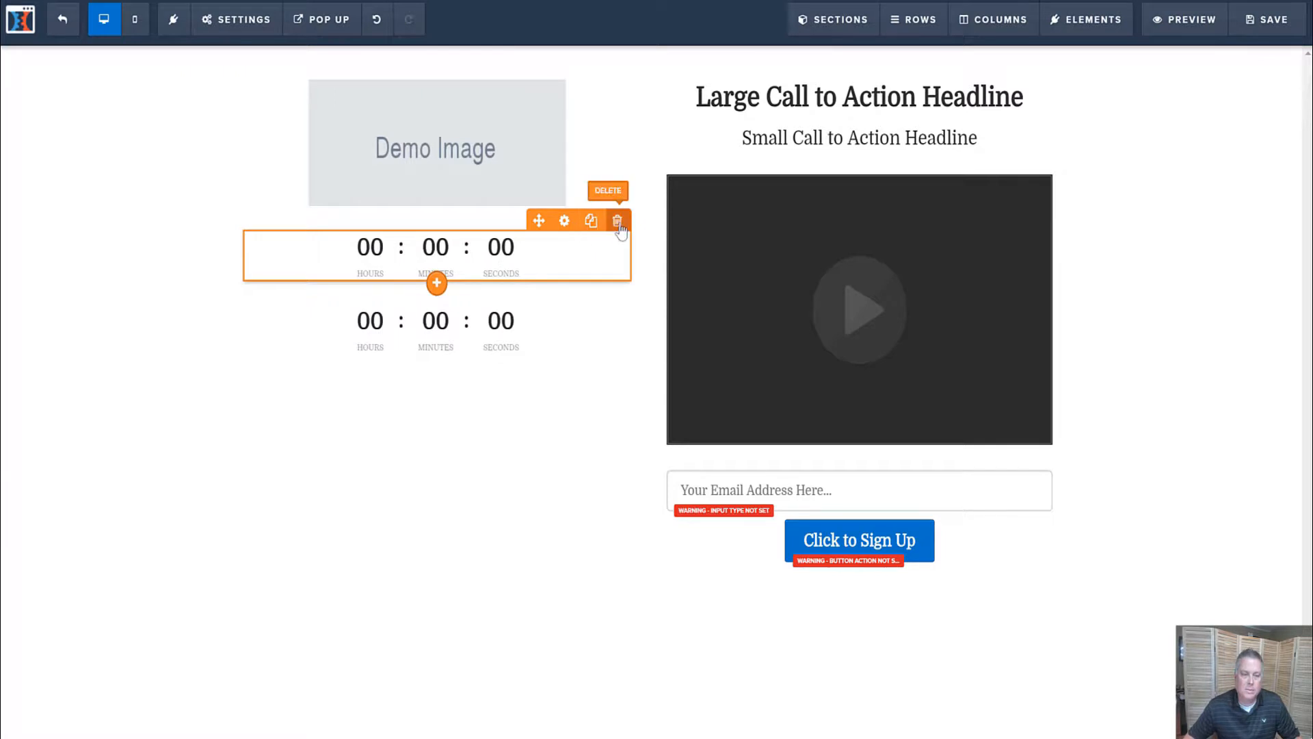
pyautogui.click(616, 221)
pyautogui.click(727, 48)
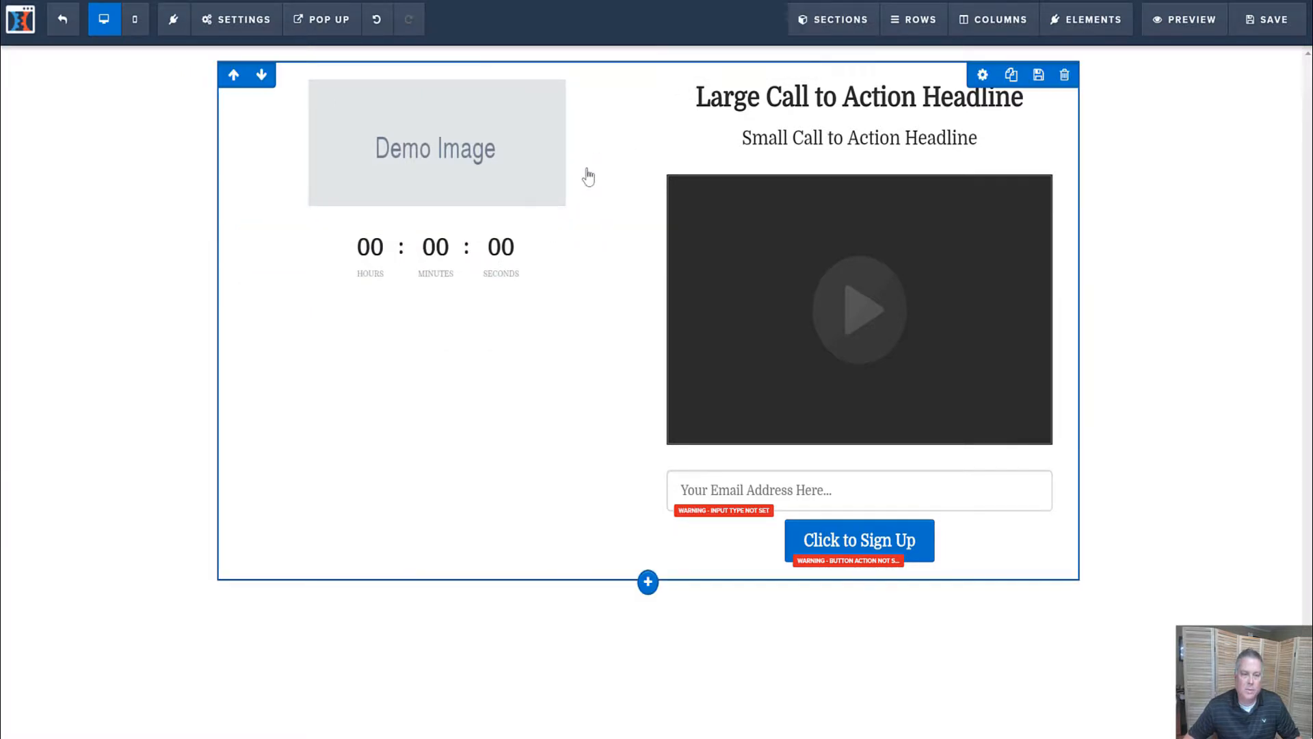
# Step: Set the minute timer's duration to 12 minutes plus a custom number of seconds
pyautogui.click(434, 270)
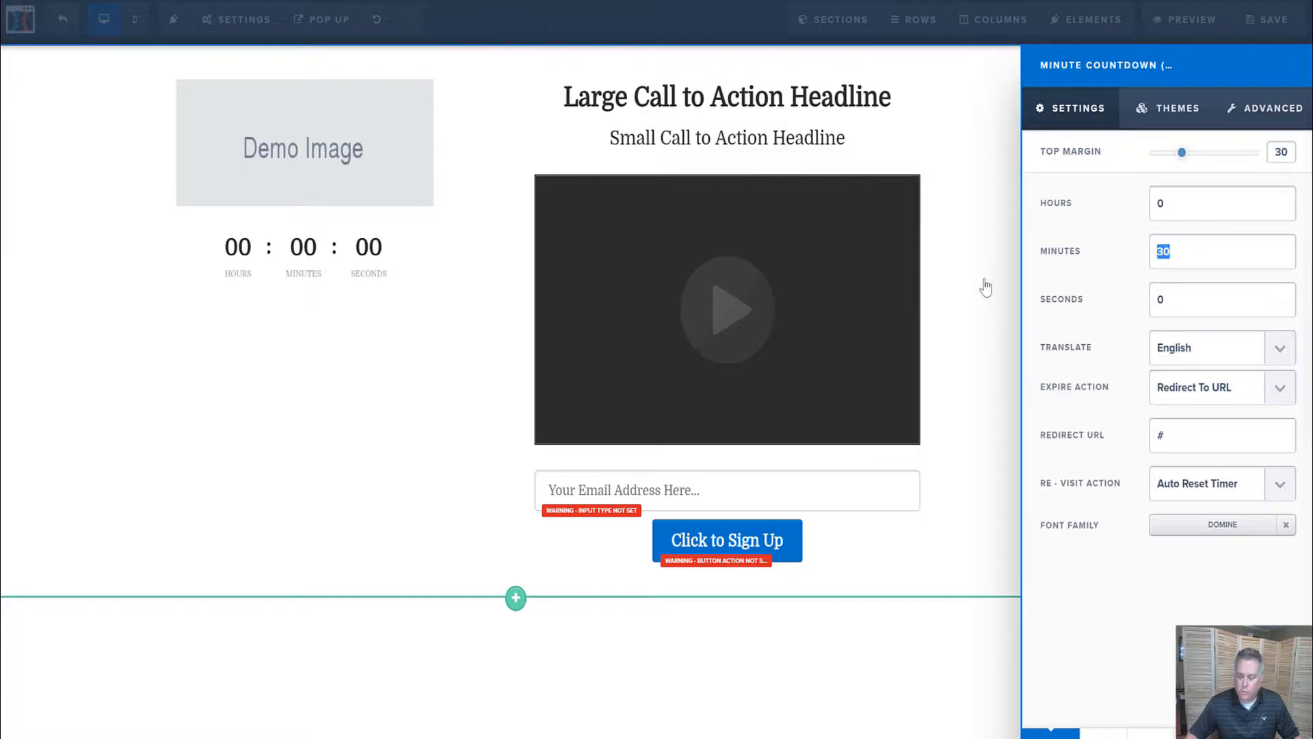
pyautogui.write('12')
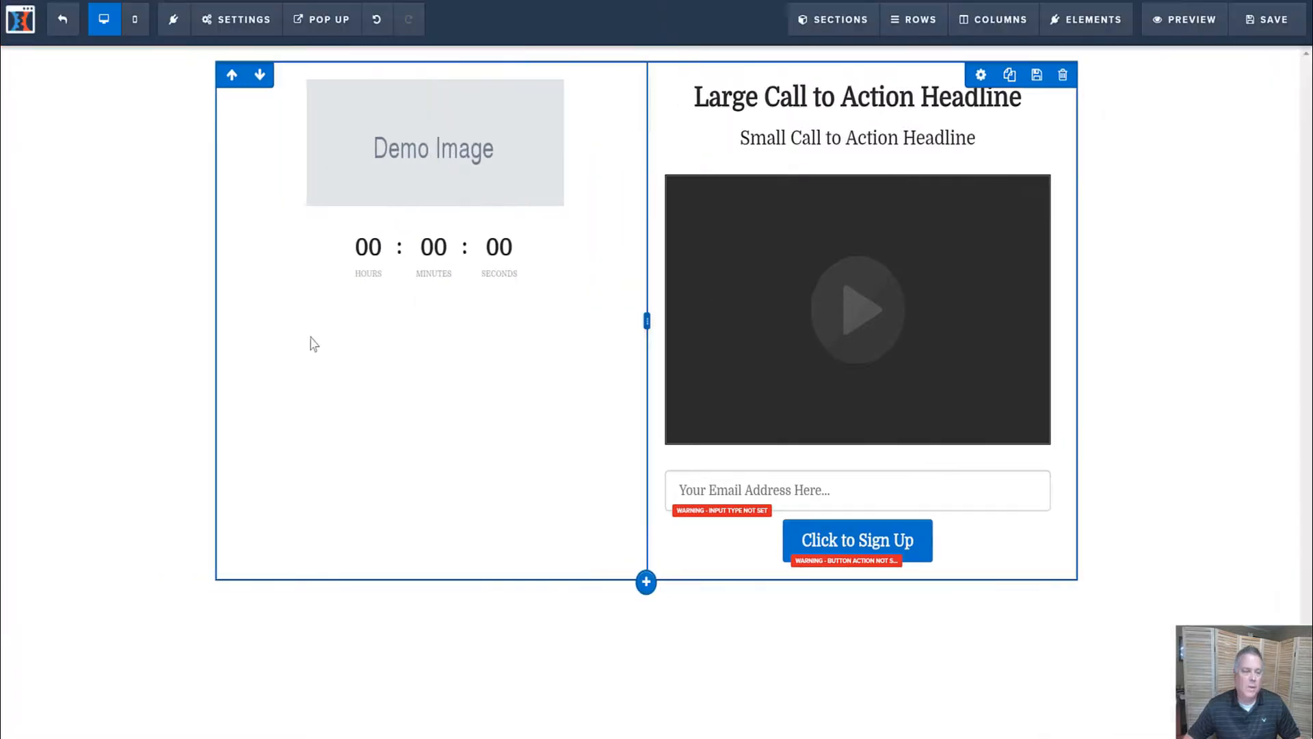
pyautogui.click(316, 427)
# Step: Apply the black circle theme to the minute timer
pyautogui.click(443, 251)
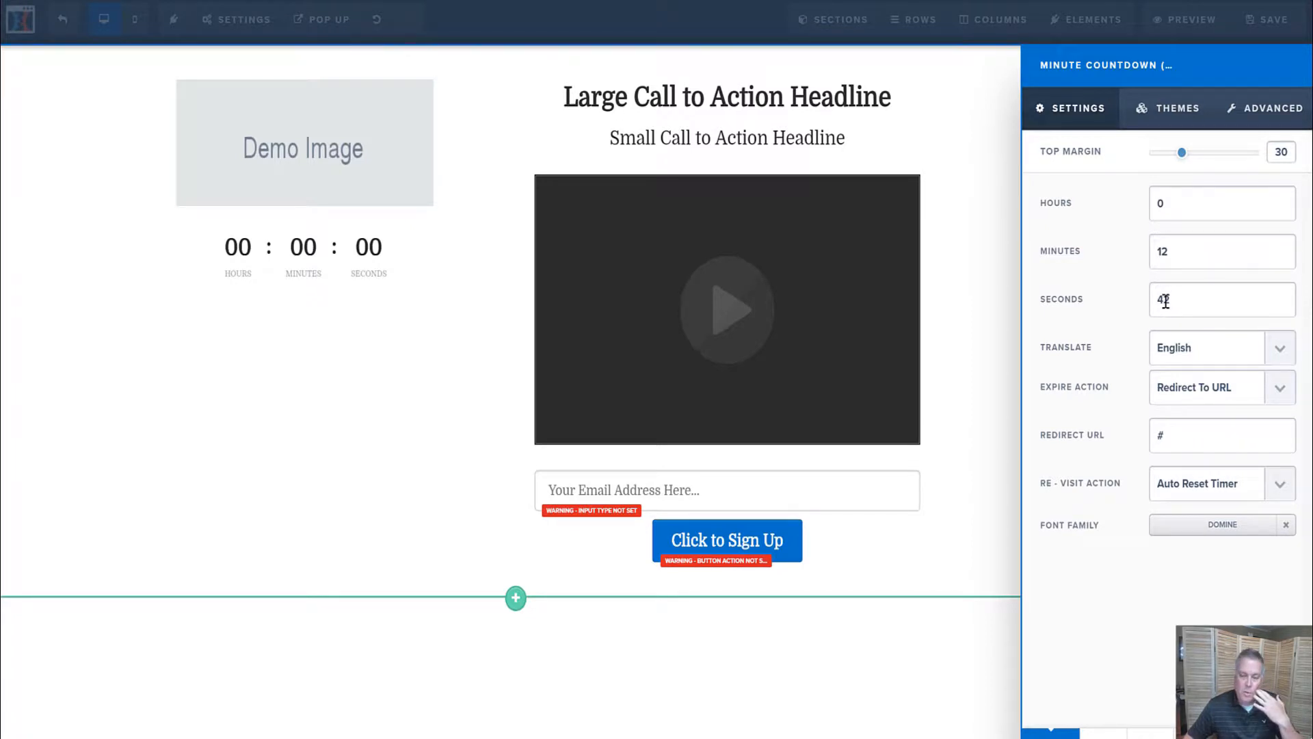
pyautogui.click(1178, 121)
pyautogui.moveTo(1303, 303); pyautogui.dragTo(1310, 359)
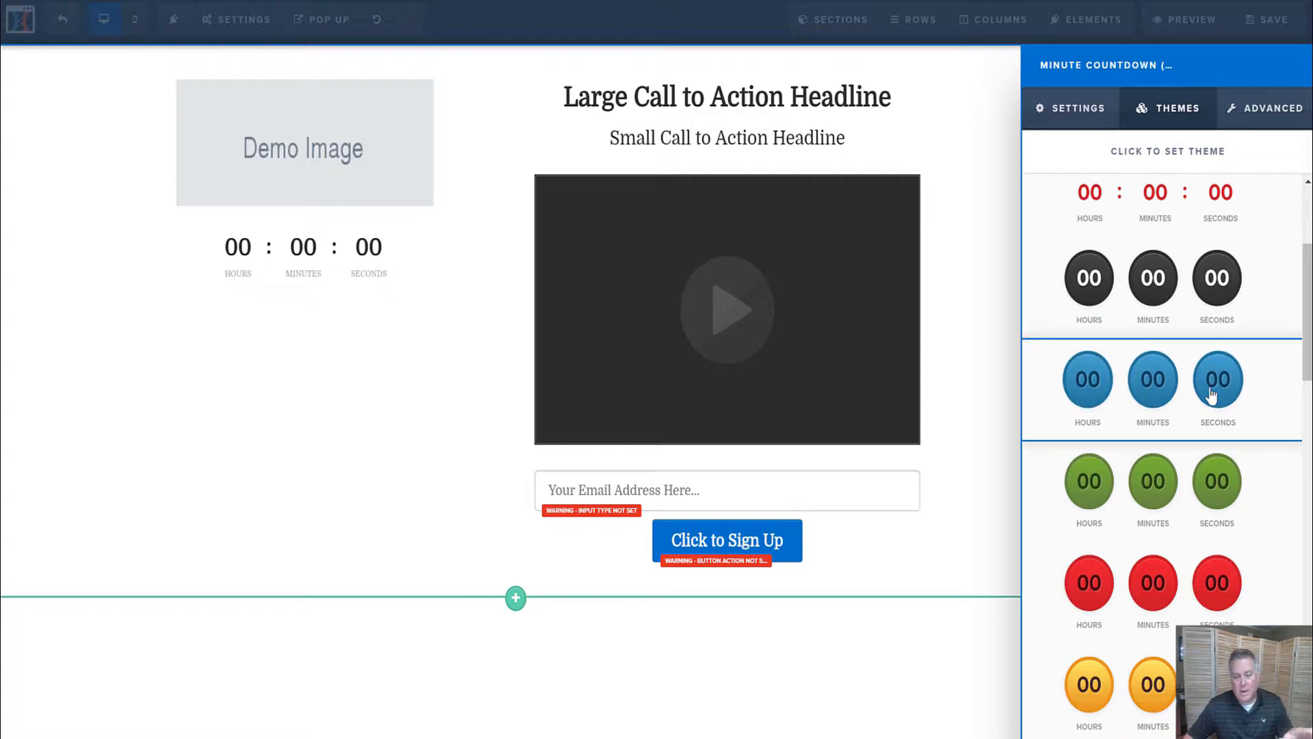
pyautogui.click(1204, 318)
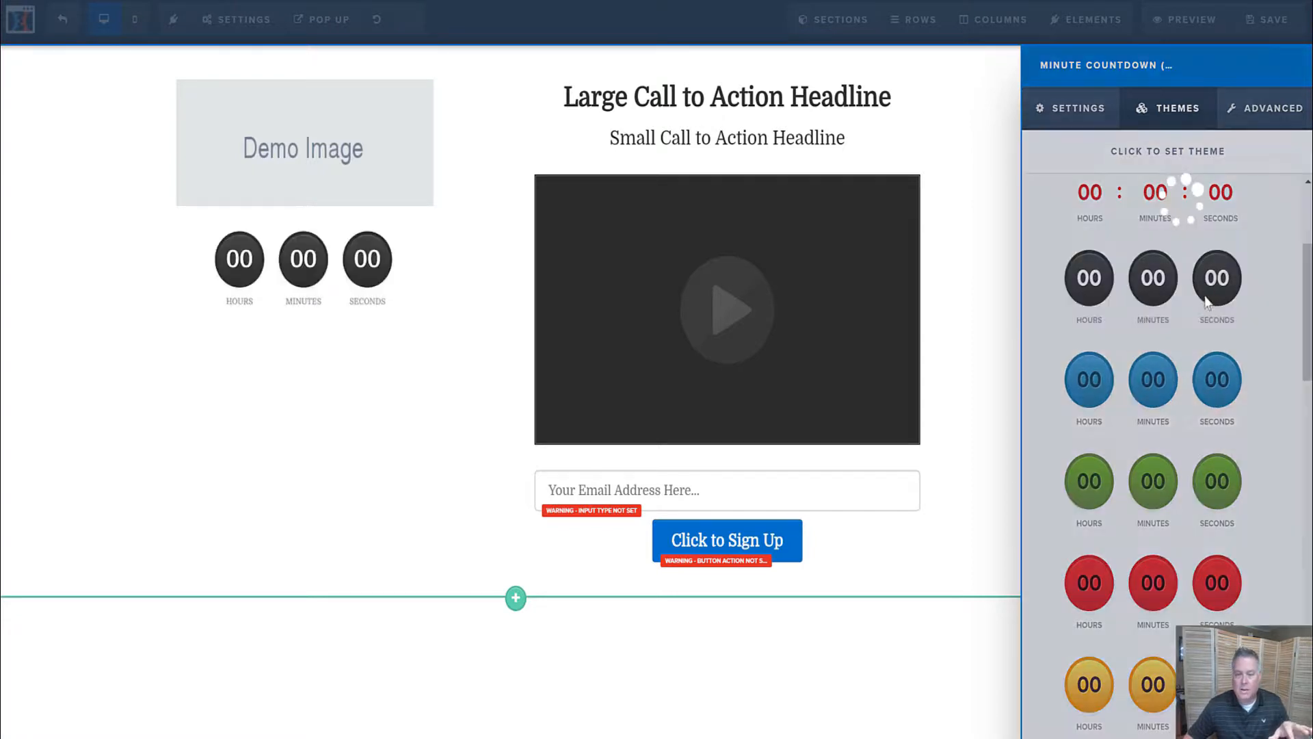
# Step: Try the minute timer at Large size, settle on Small, and save the page
pyautogui.click(1243, 123)
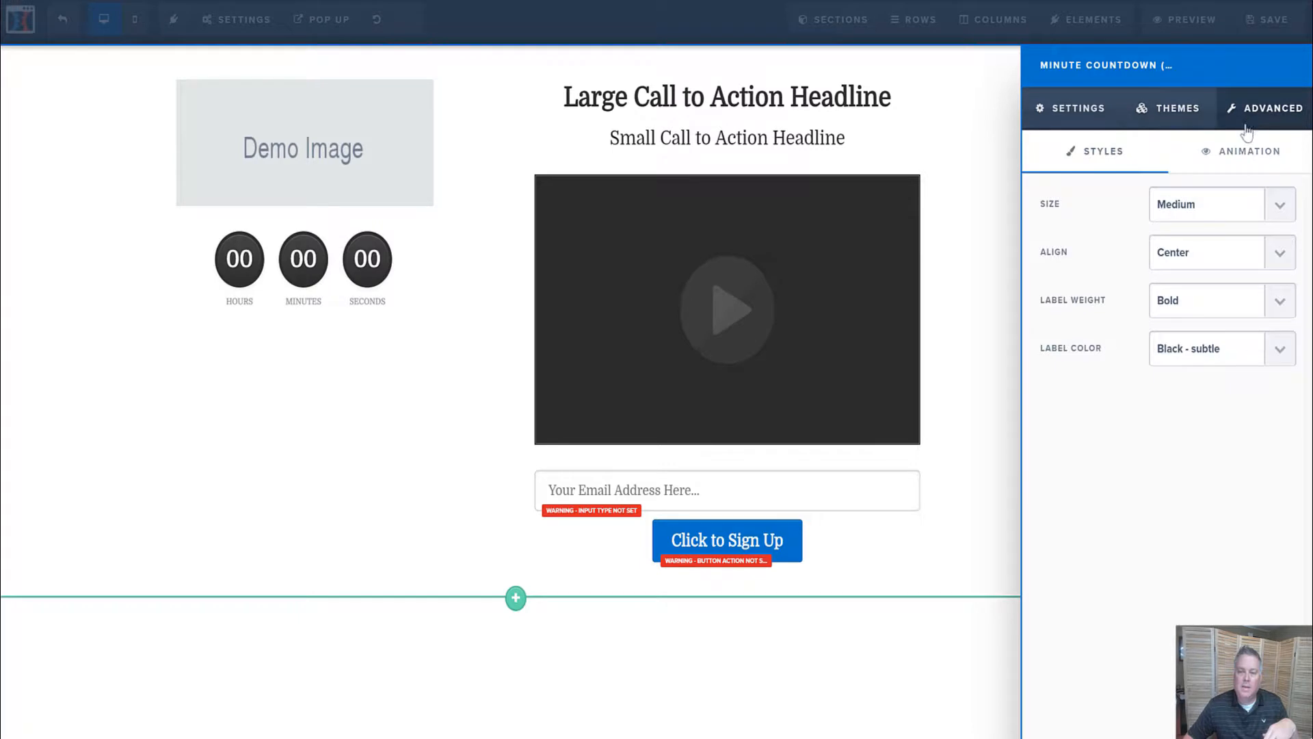
pyautogui.click(1229, 213)
pyautogui.click(1238, 259)
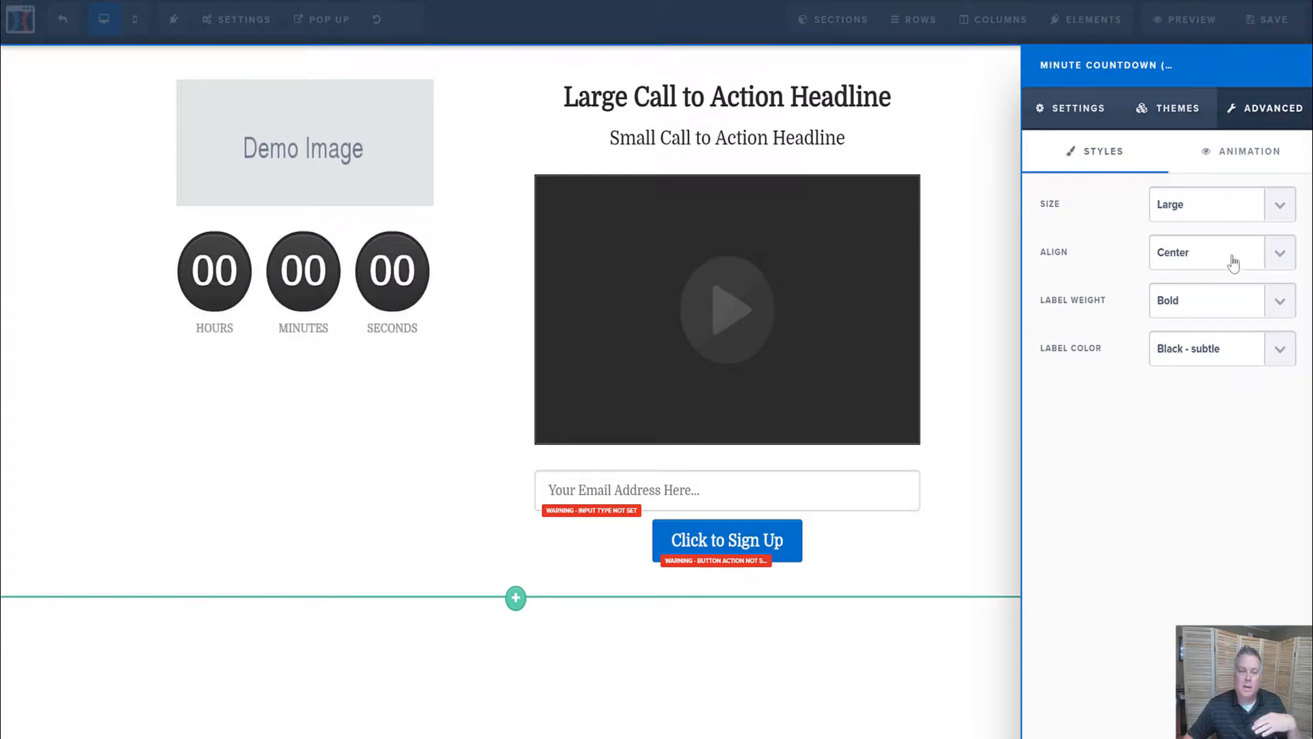
pyautogui.click(1241, 209)
pyautogui.click(1235, 225)
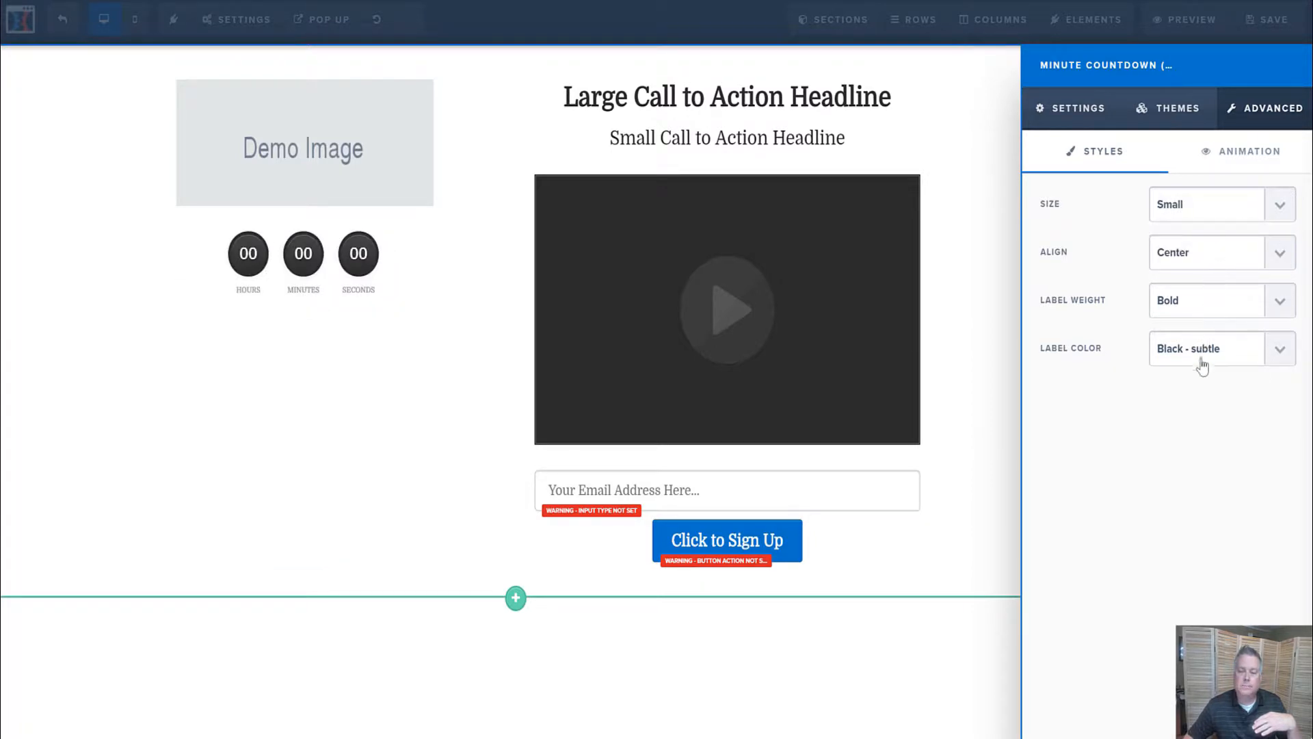
pyautogui.click(989, 316)
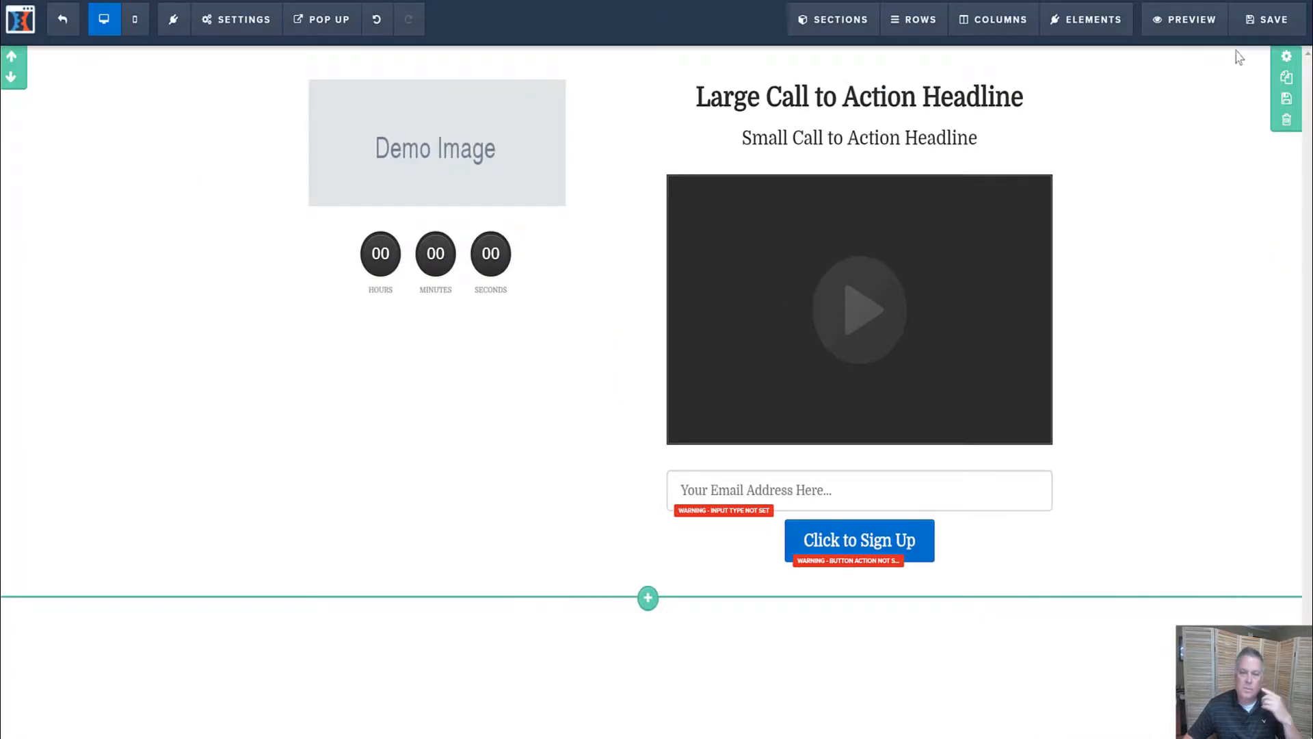
pyautogui.click(1251, 39)
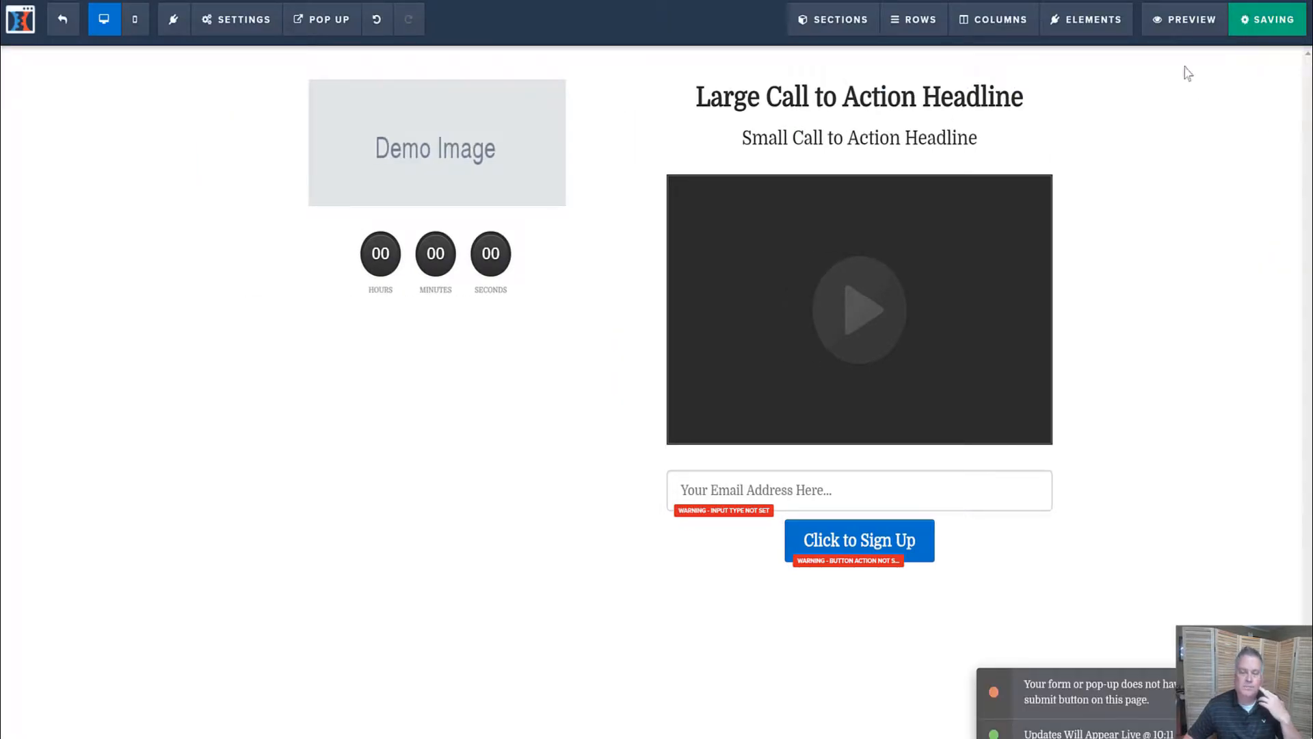
# Step: Search Pixabay for "woman smiling" to find a replacement for the demo image in the left column
pyautogui.click(474, 163)
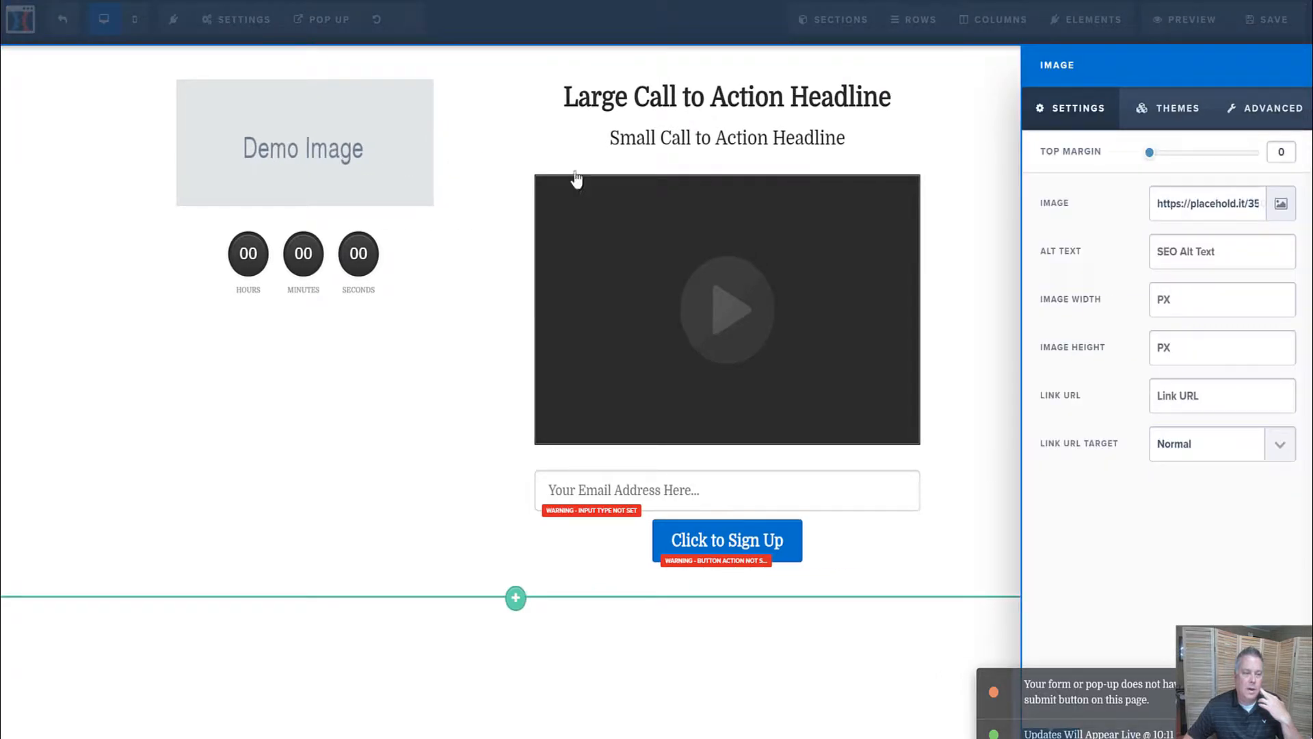
pyautogui.click(1279, 205)
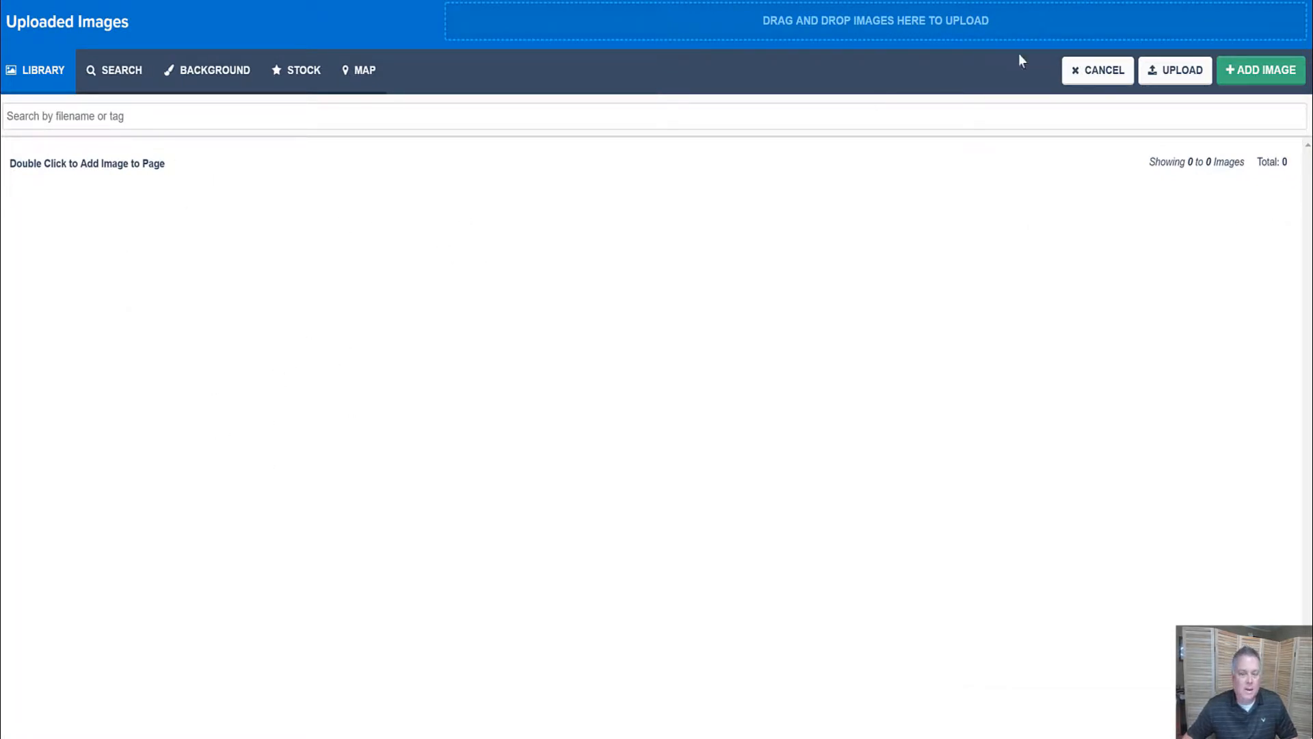
pyautogui.click(111, 74)
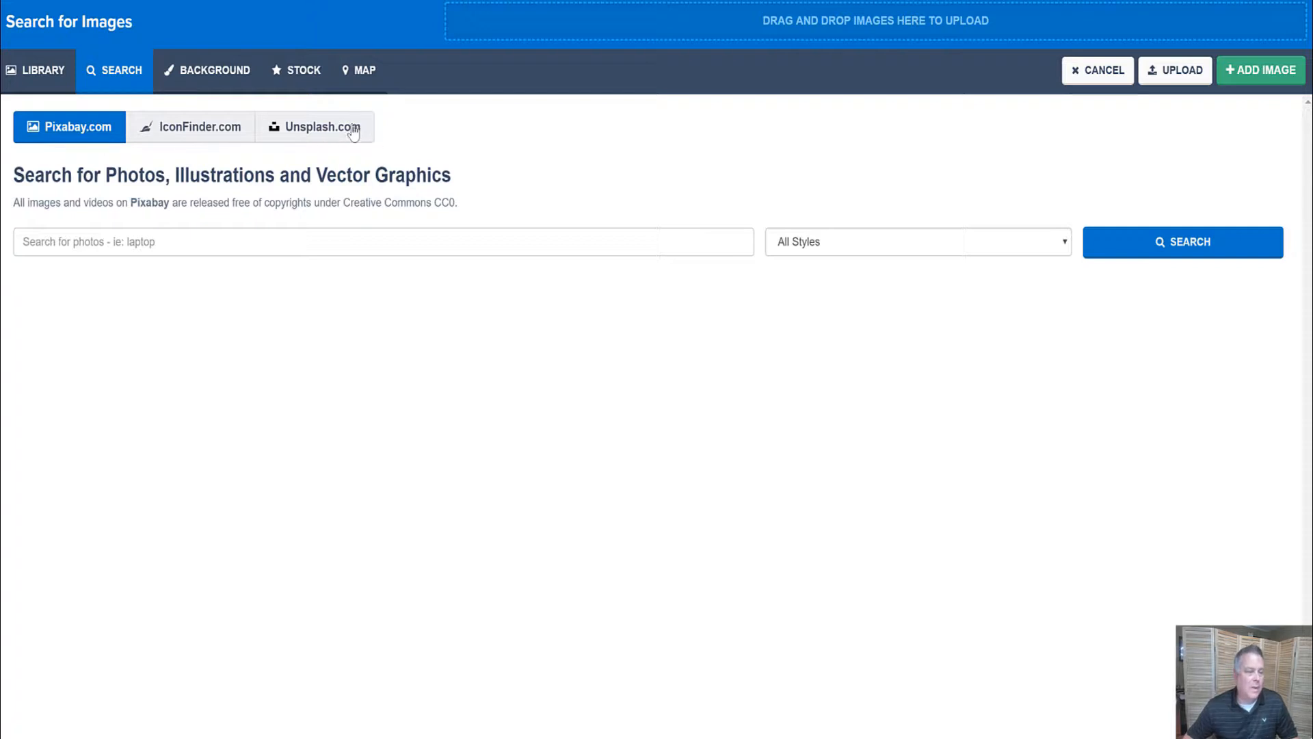
pyautogui.click(160, 241)
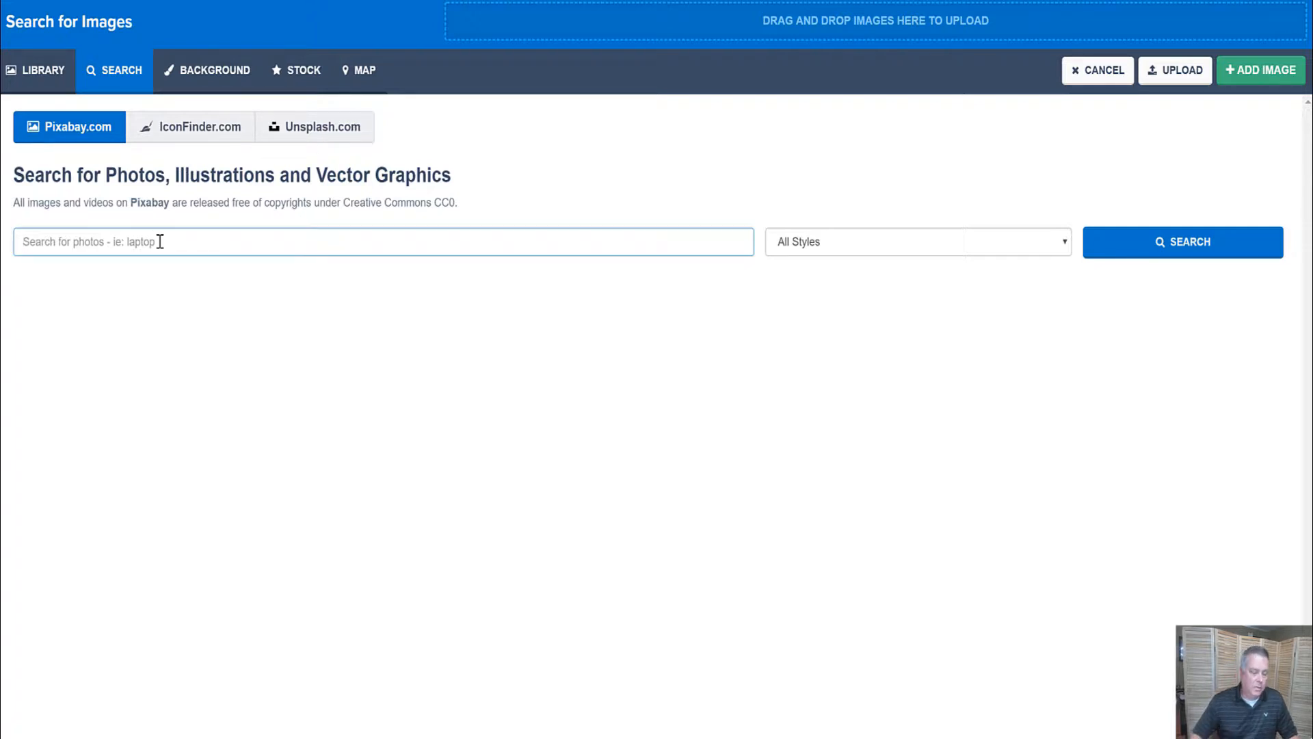
pyautogui.write('f')
pyautogui.press('BackSpace')
pyautogui.write('wo')
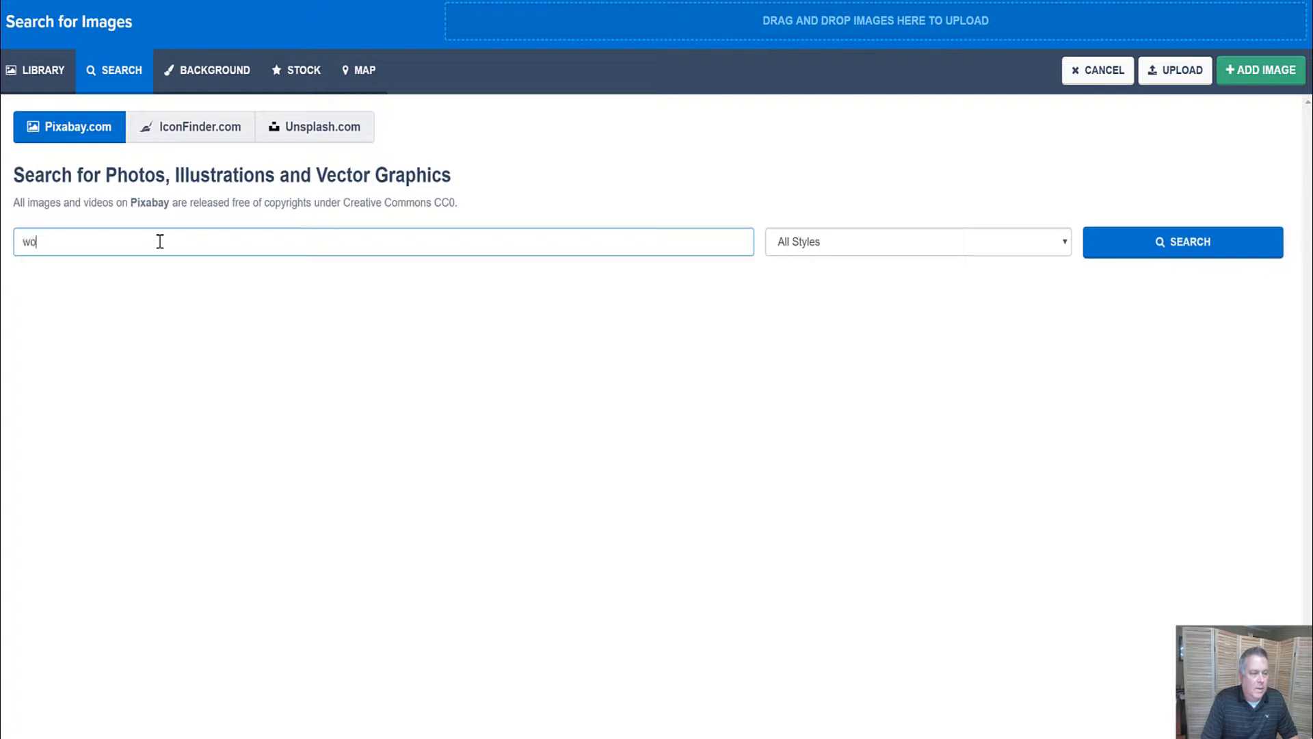
pyautogui.write('man smilin')
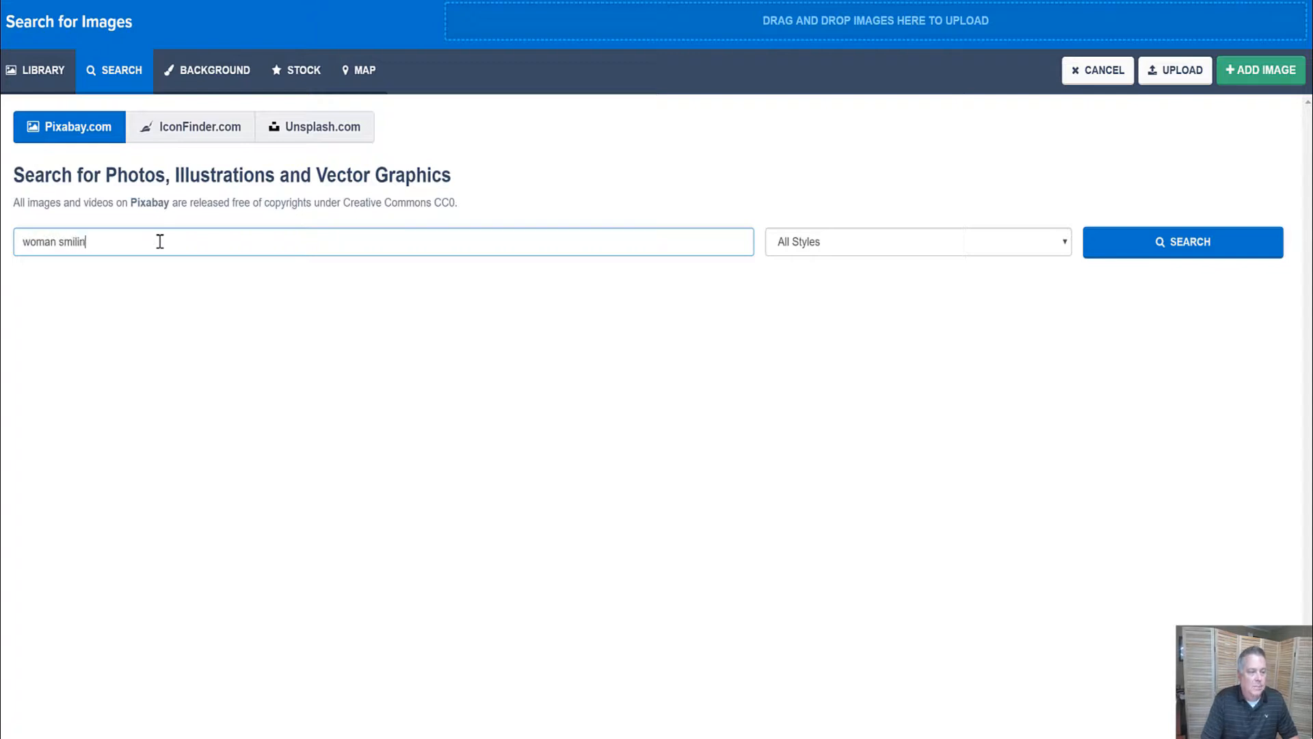
pyautogui.write('g')
pyautogui.press('Return')
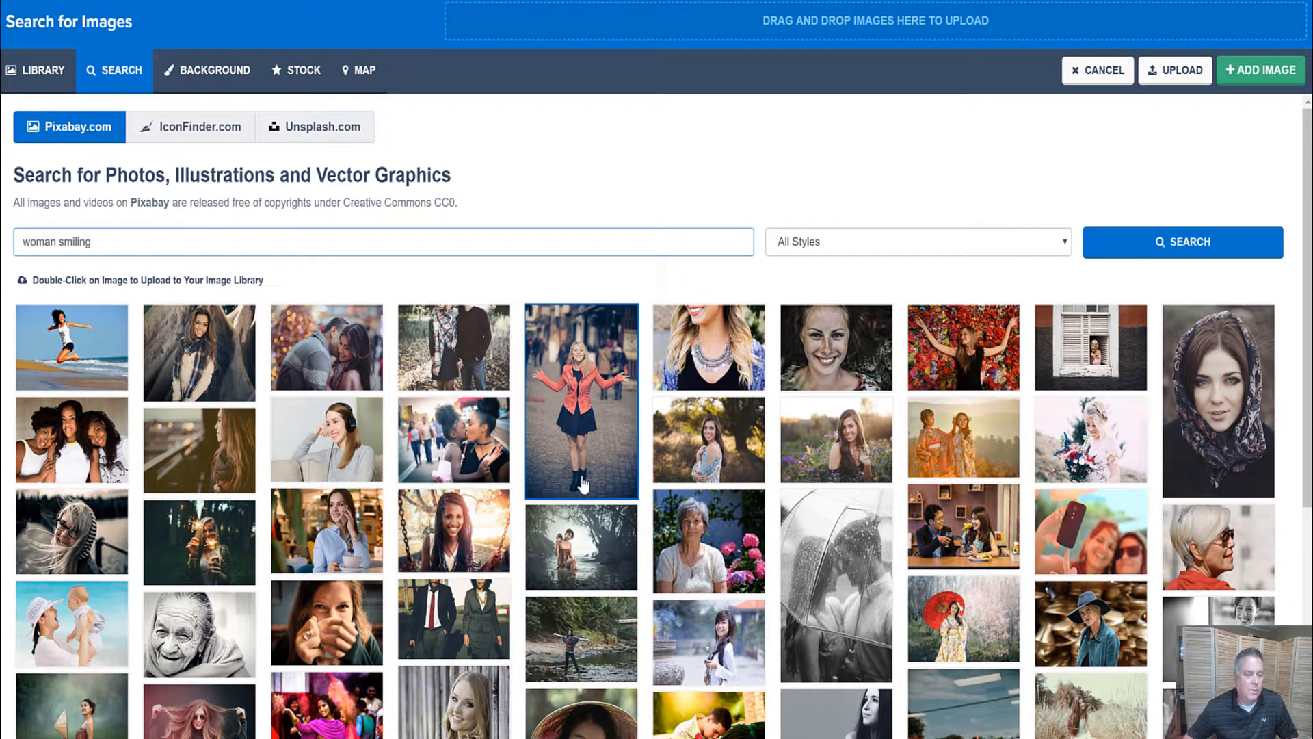
# Step: Replace the demo image with the photo of the blonde woman holding a guitar
pyautogui.scroll(-5, 582, 484)
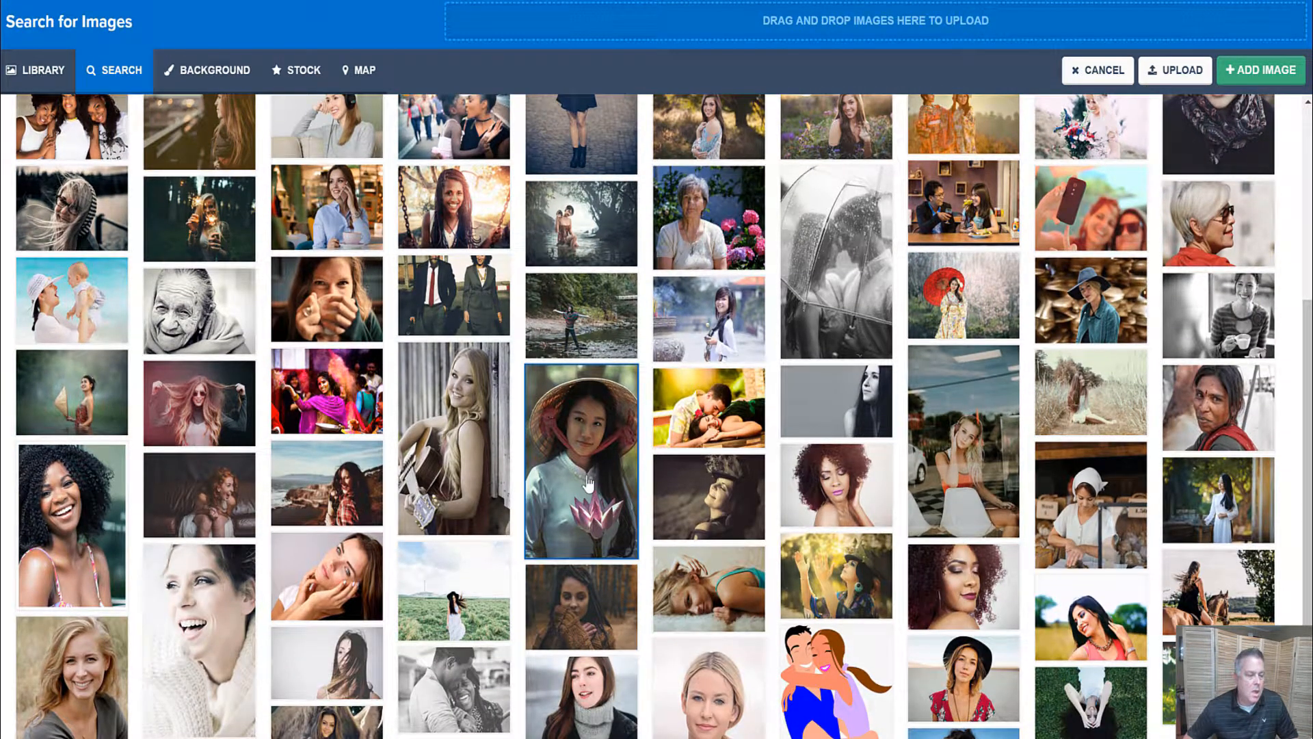
pyautogui.click(464, 436)
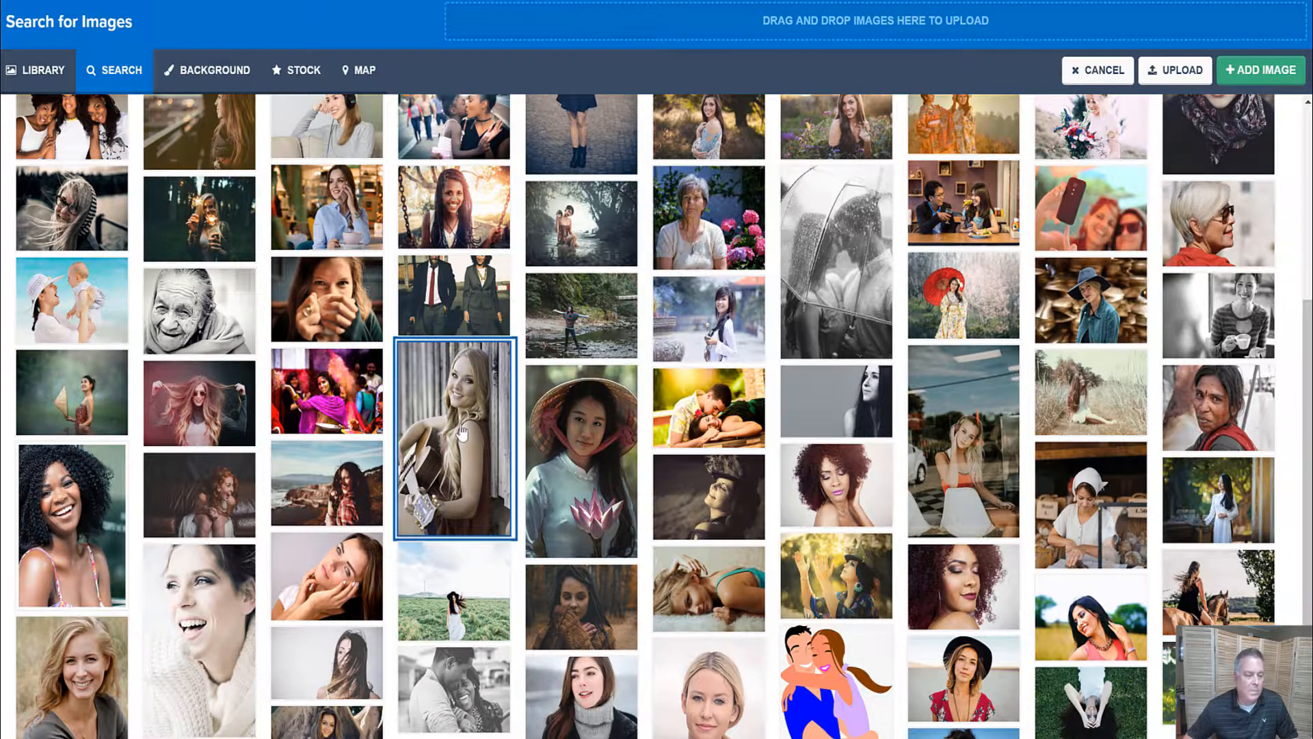
pyautogui.click(1266, 70)
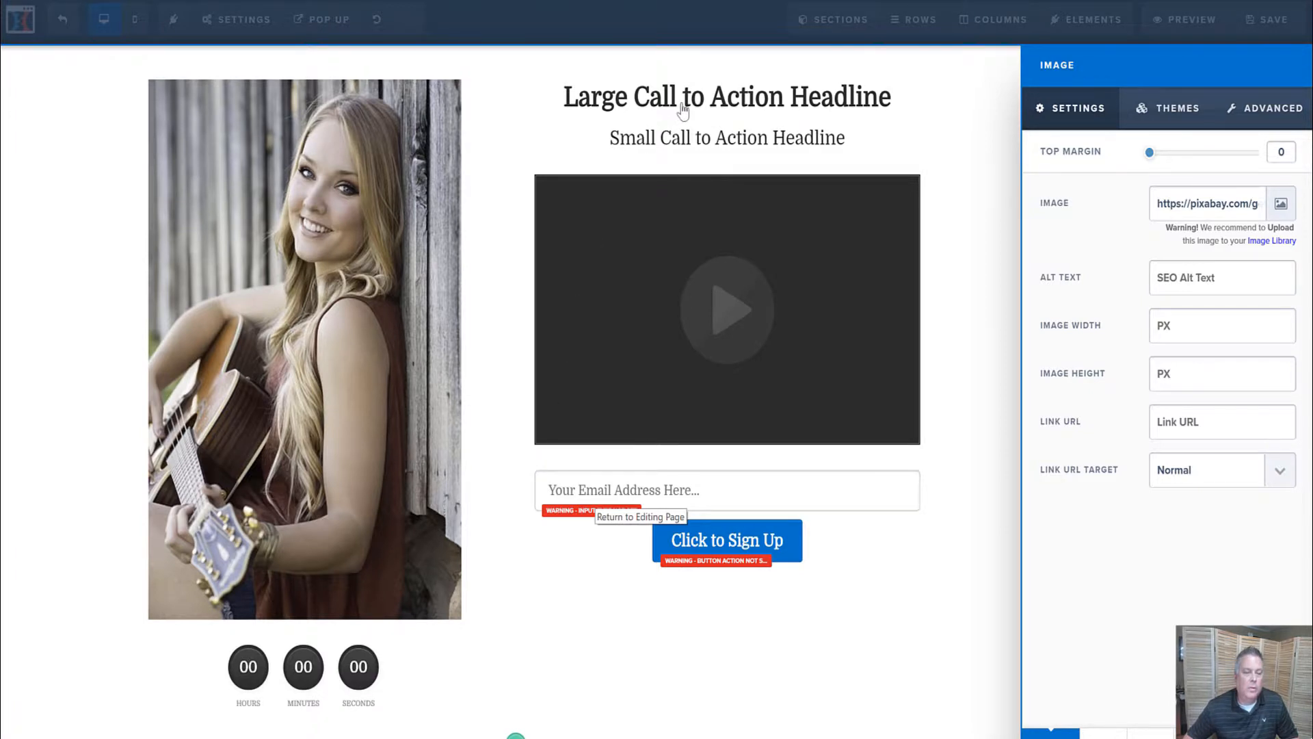
# Step: Set the guitar photo's alt text to the singer's full name followed by "- Country Singer"
pyautogui.click(1228, 273)
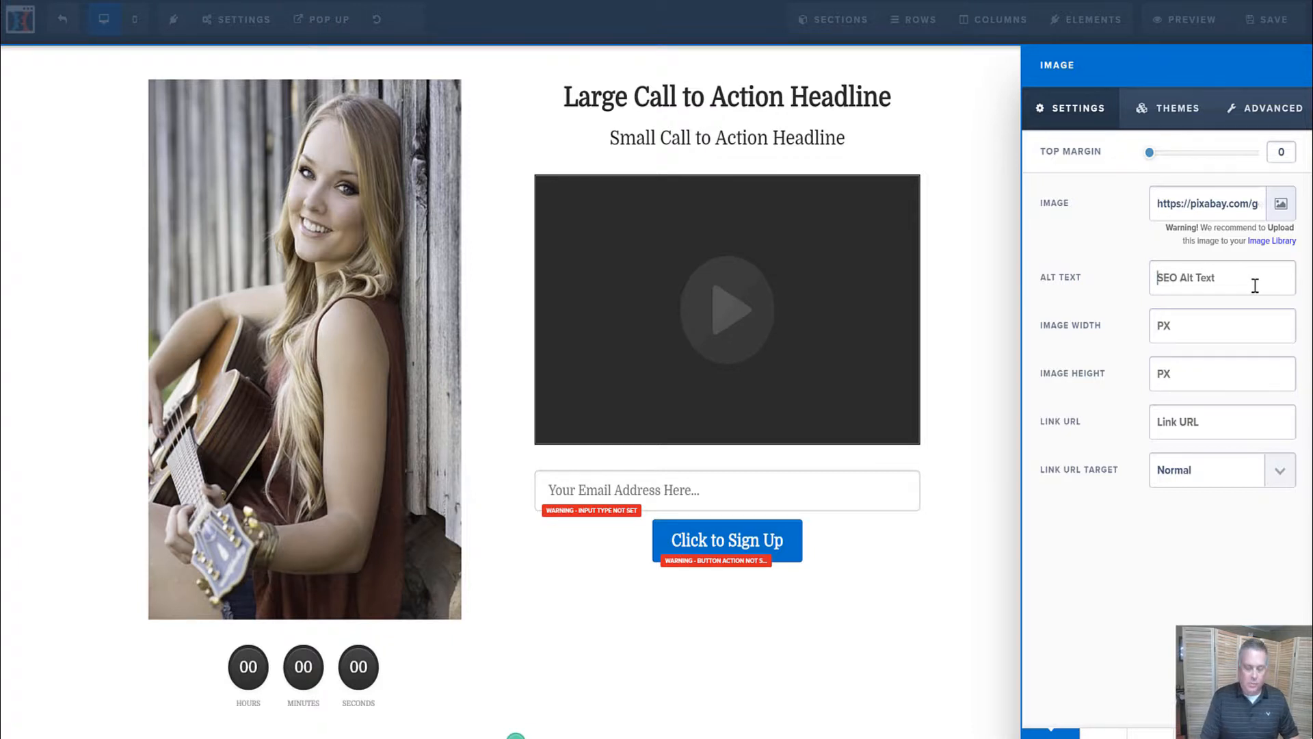
pyautogui.write('Mandy Smith - Country')
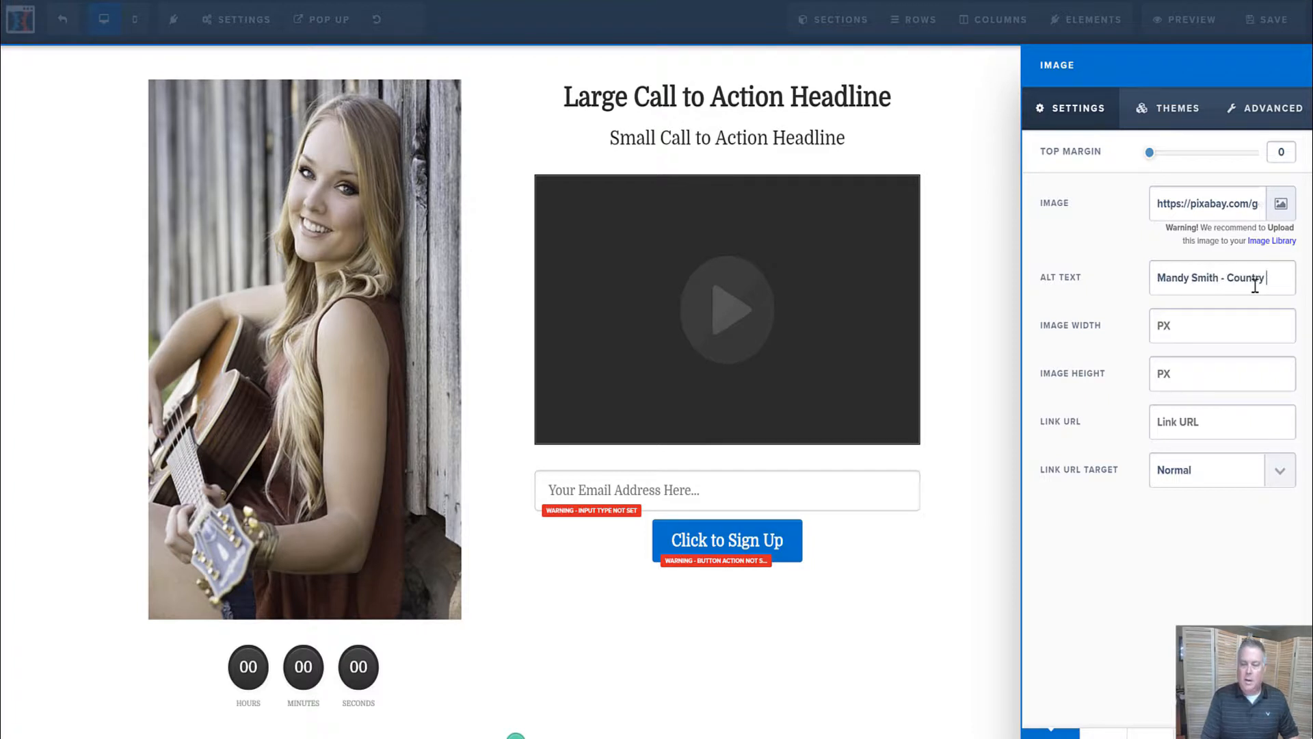
pyautogui.write('nger')
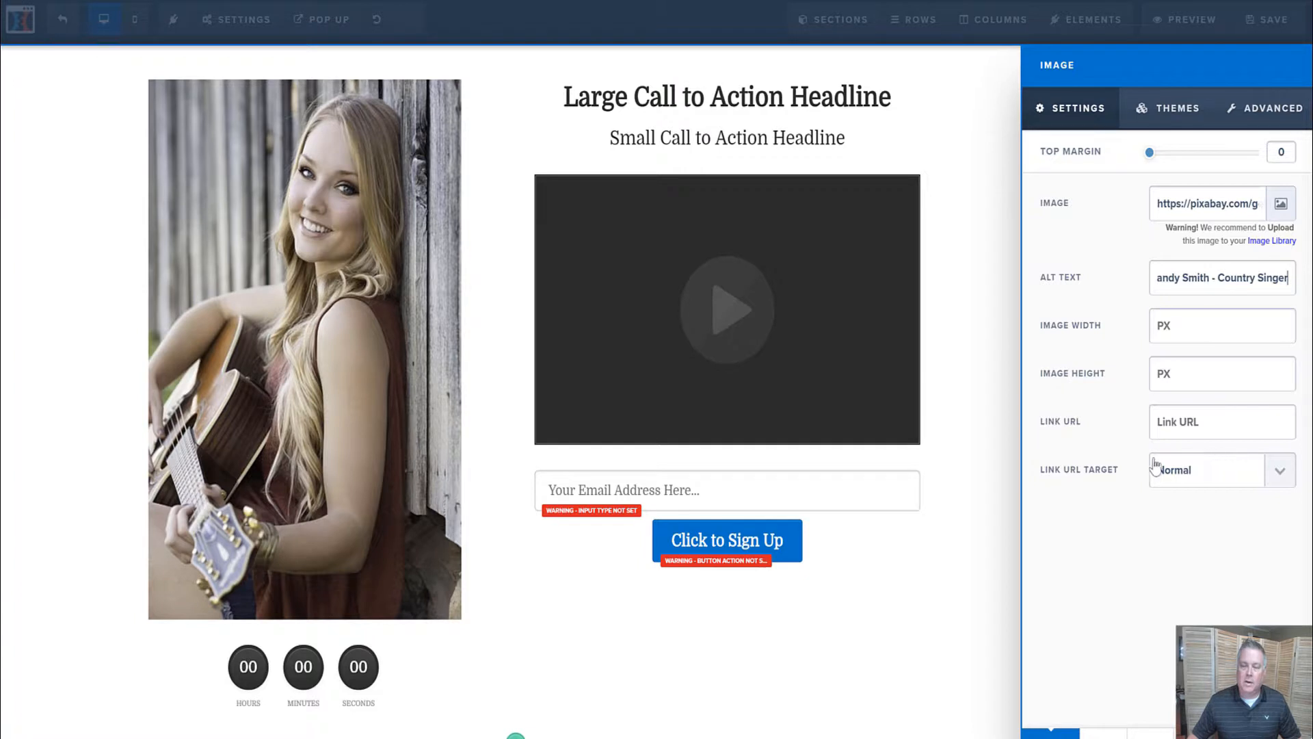
pyautogui.click(884, 607)
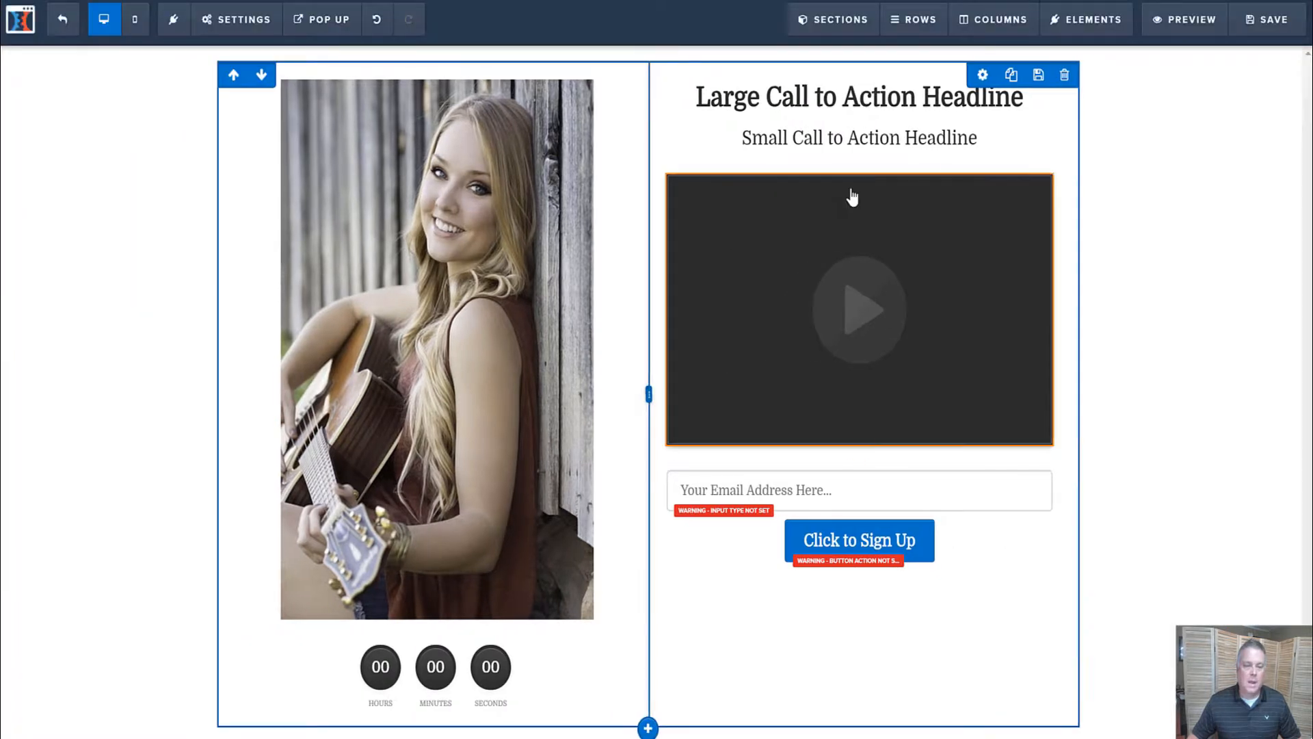
# Step: Replace the large call to action headline with "Join My Fan Club for FREE!"
pyautogui.doubleClick(893, 99)
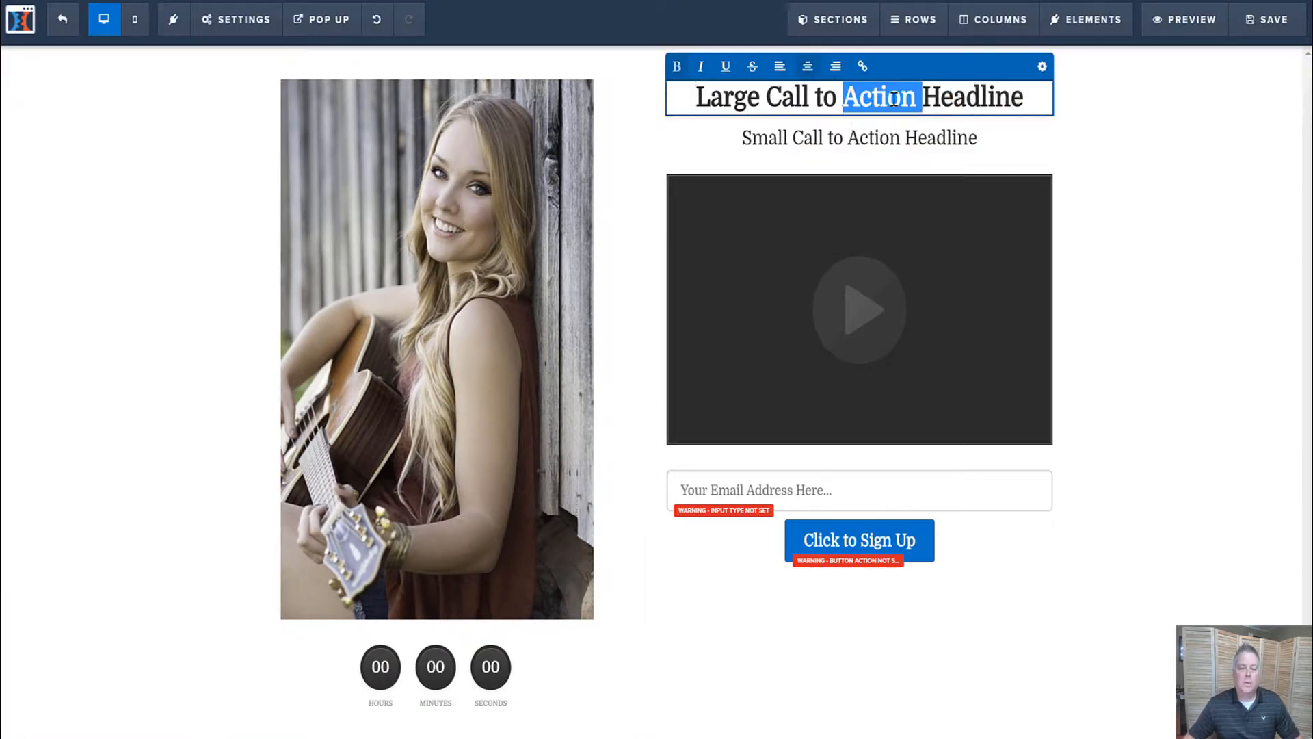
pyautogui.tripleClick(894, 100)
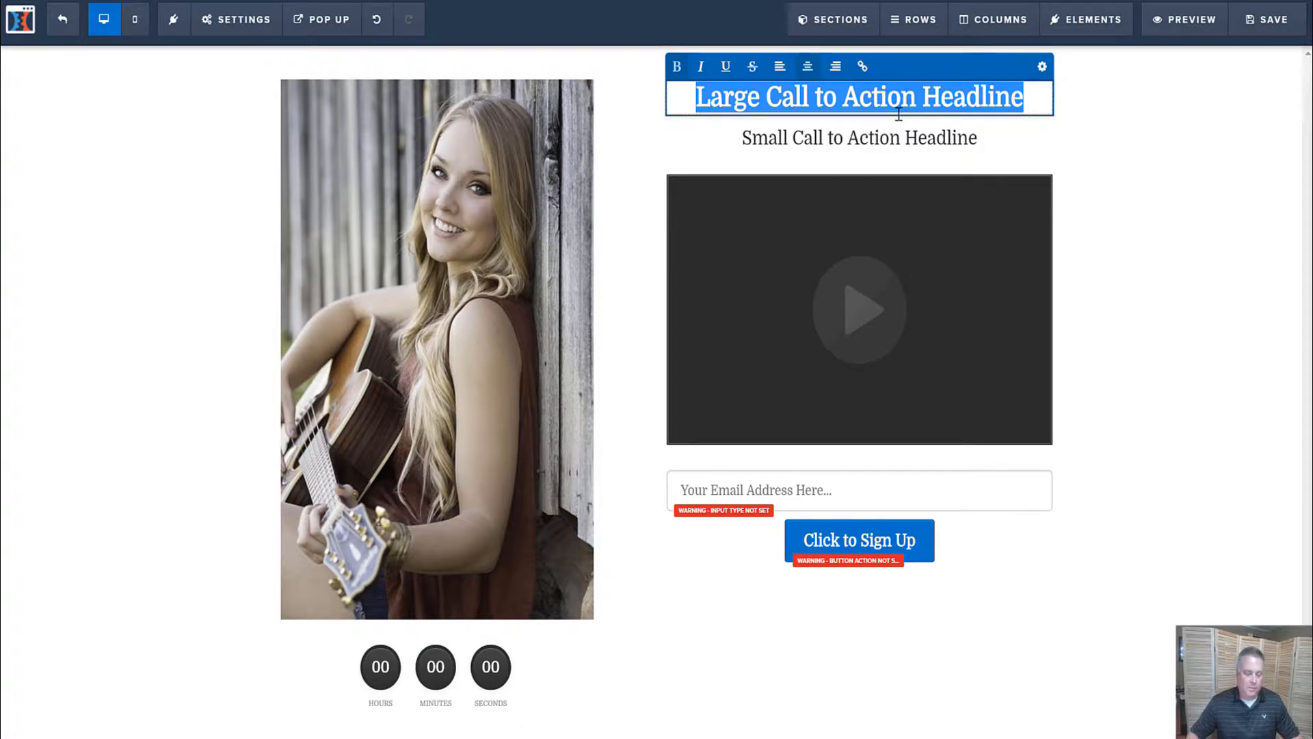
pyautogui.write('Join My Fam')
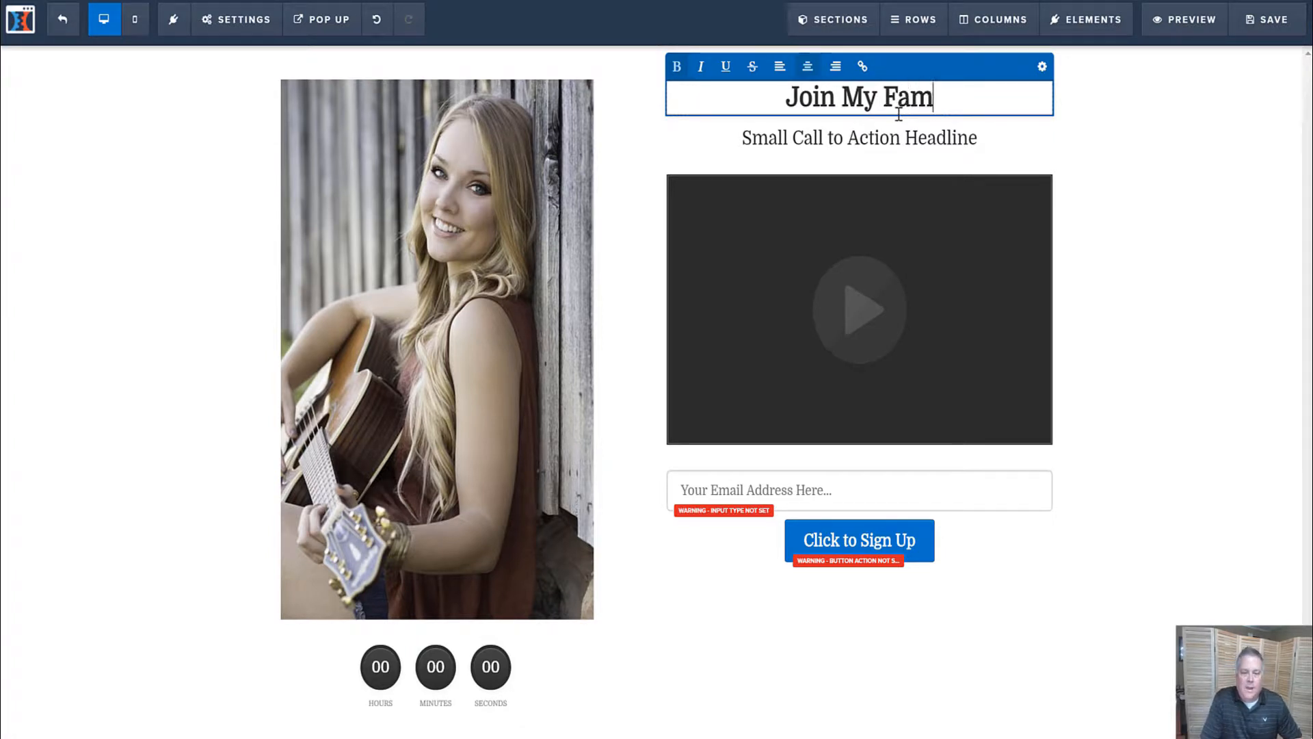
pyautogui.press('BackSpace')
pyautogui.write('n Club')
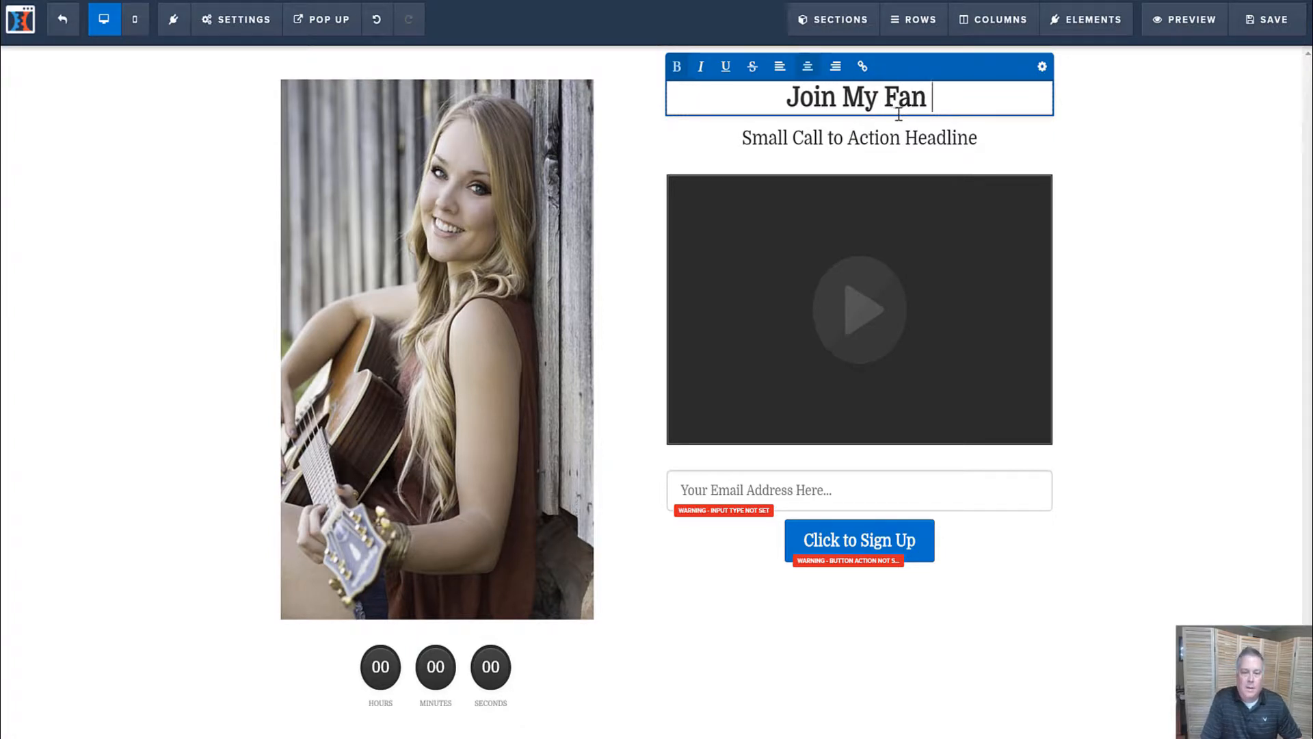
pyautogui.write(' for Fr')
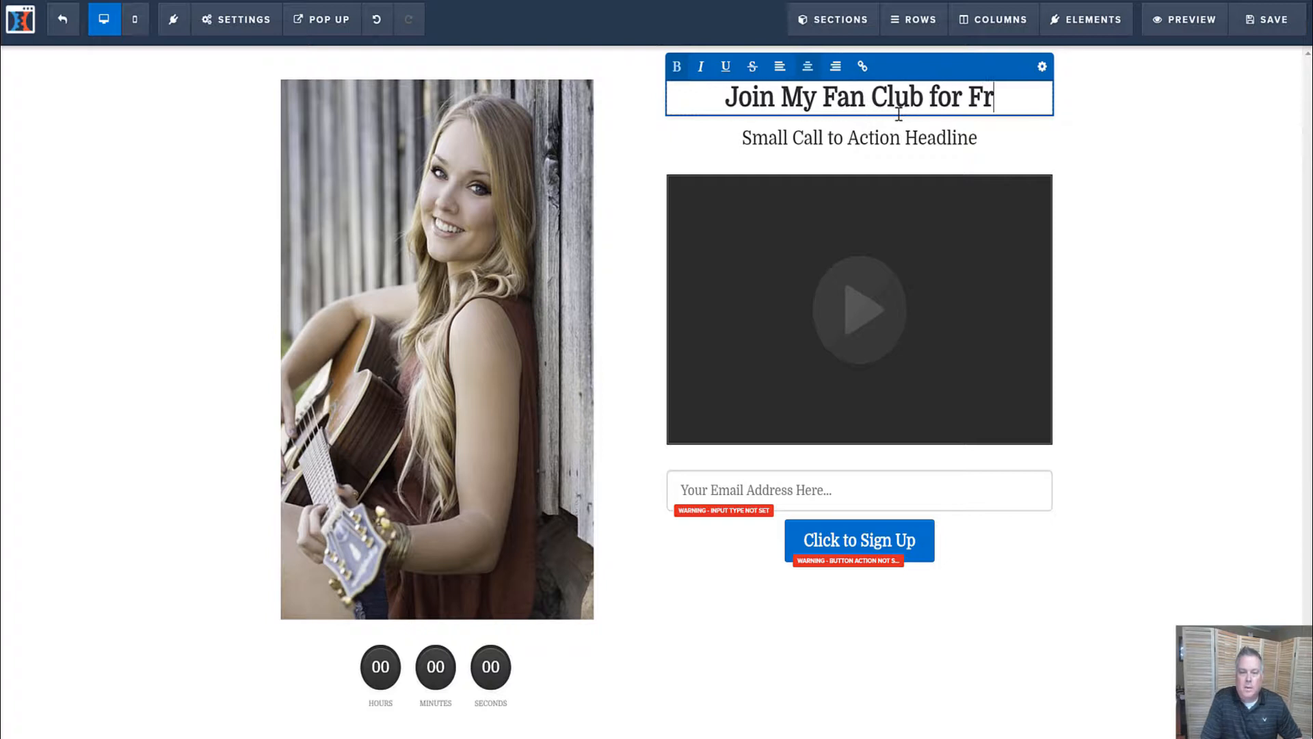
pyautogui.press('BackSpace')
pyautogui.write('REE!')
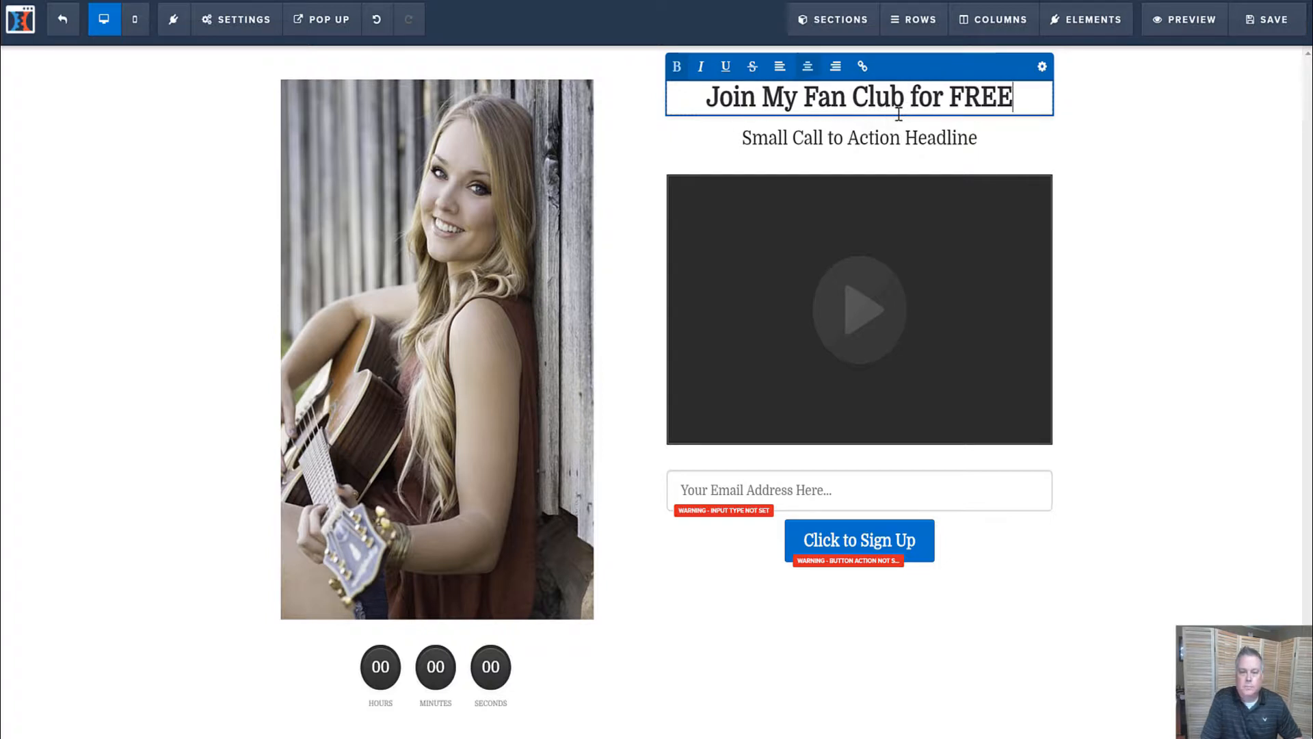
# Step: Try blue #0075b2 as the main headline's bold color, then settle on semi-transparent black, rgba(0, 0, 0, 0.75)
pyautogui.tripleClick(926, 105)
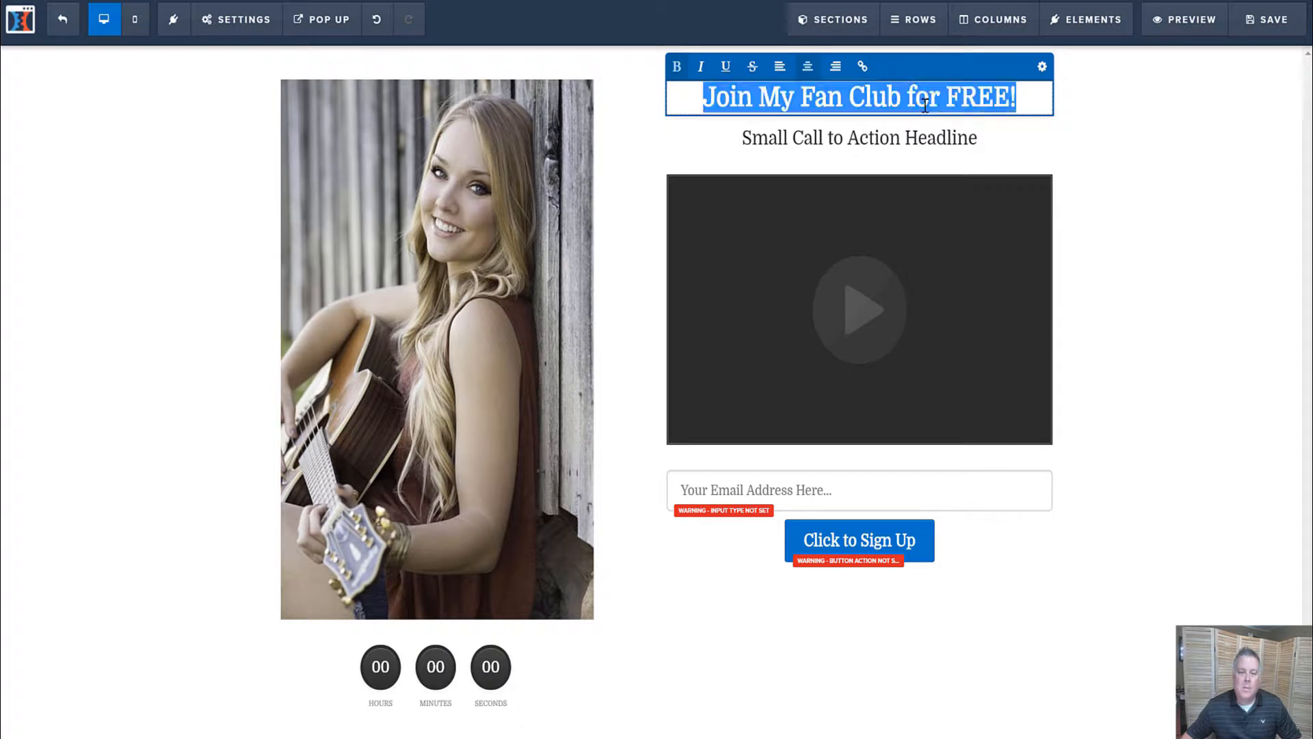
pyautogui.click(1042, 68)
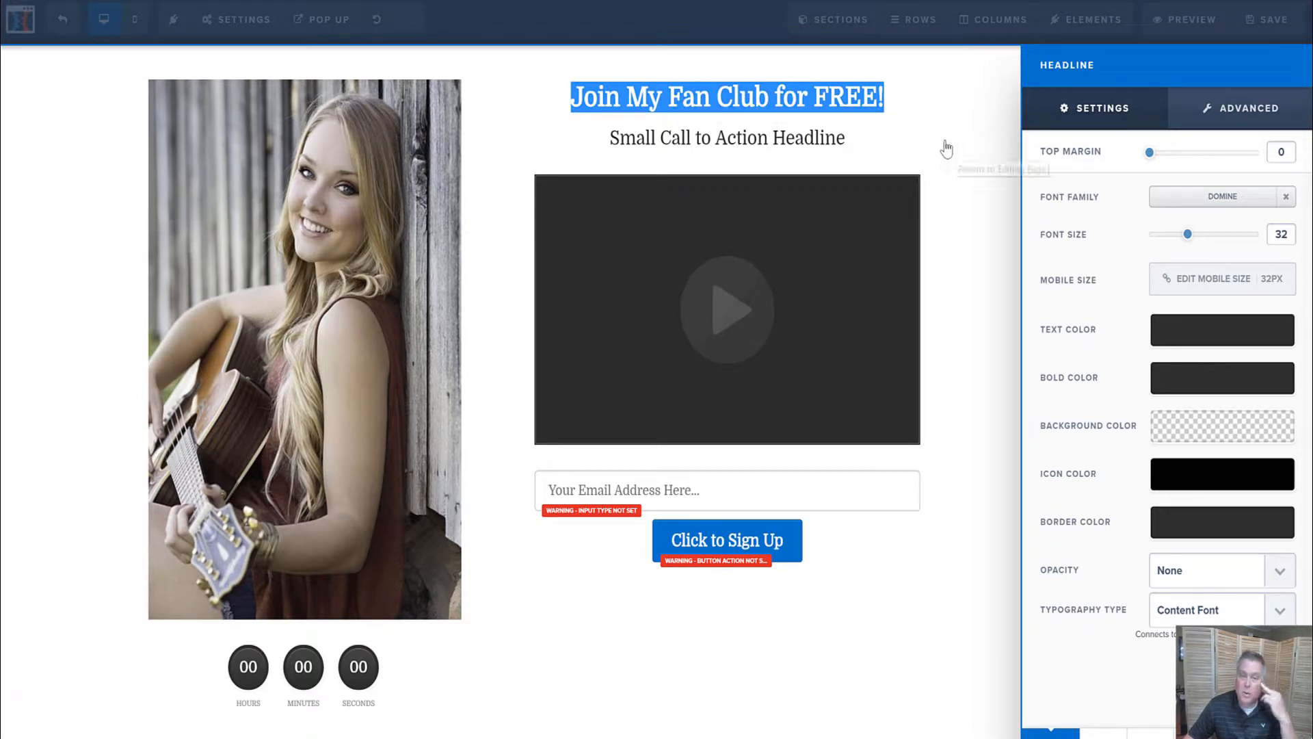
pyautogui.click(1198, 380)
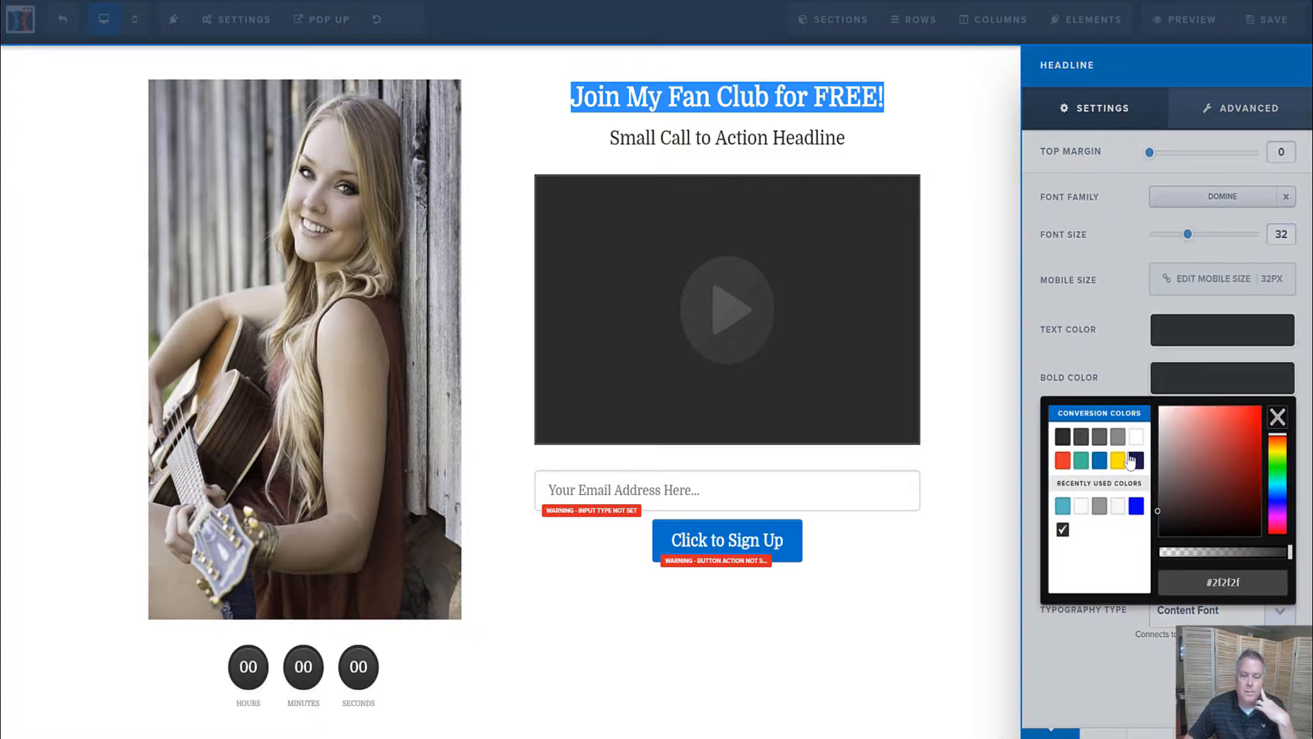
pyautogui.click(1099, 463)
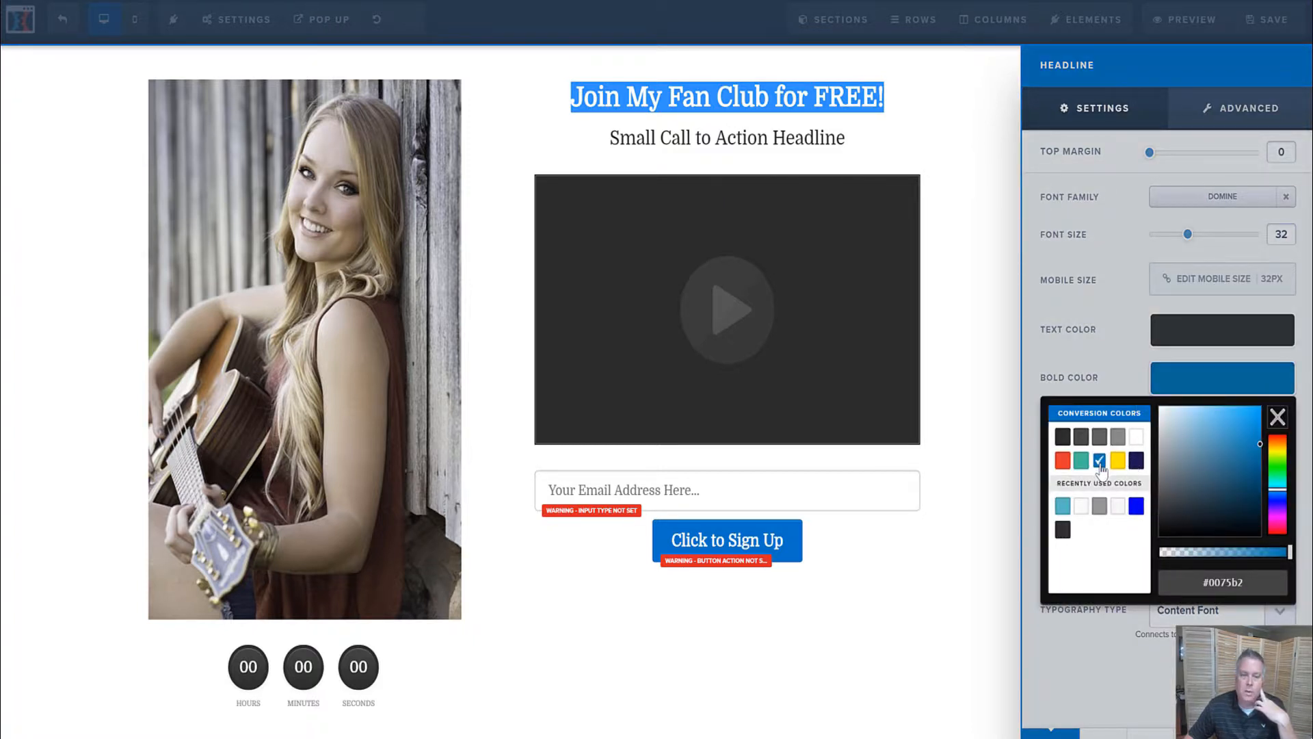
pyautogui.click(1100, 506)
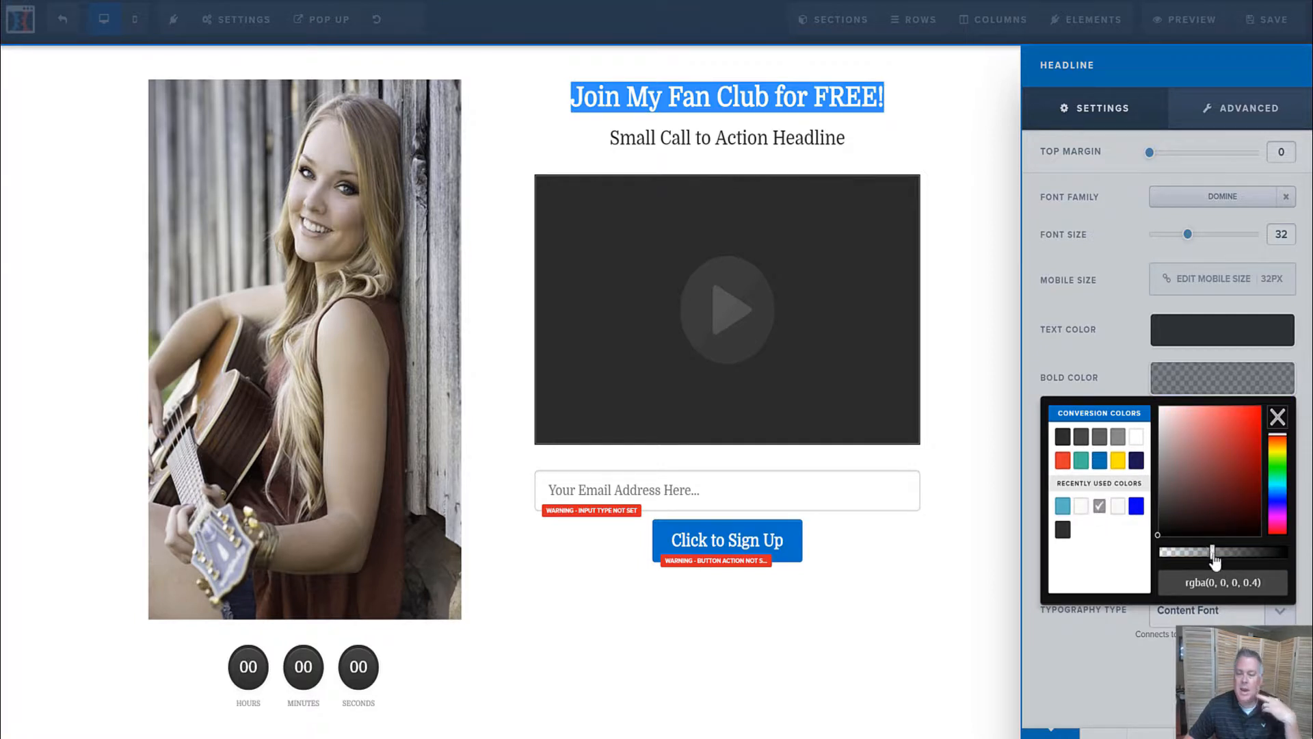
pyautogui.moveTo(1213, 552); pyautogui.dragTo(1256, 555)
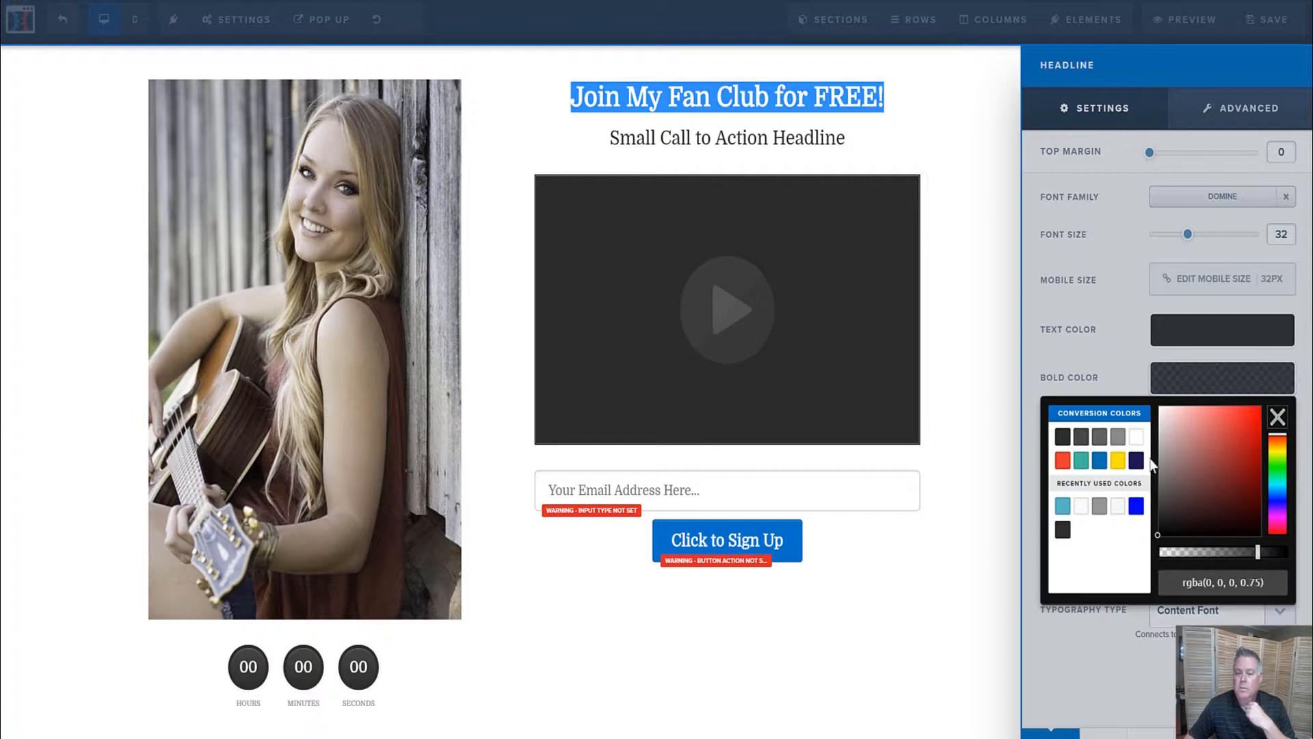
pyautogui.click(991, 290)
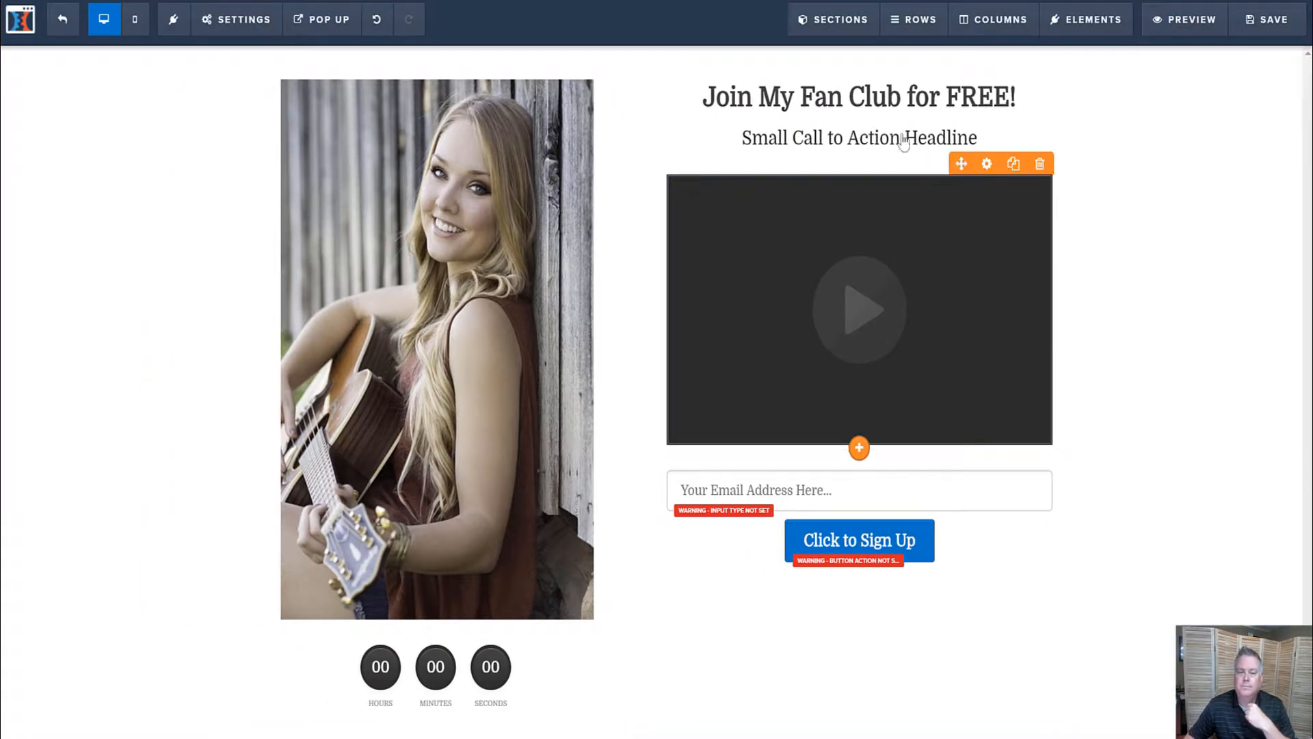
# Step: Replace the small call to action headline with "Get my latest single + an autographed guitar pick..."
pyautogui.click(900, 134)
pyautogui.hotkey('ctrl', 'a')
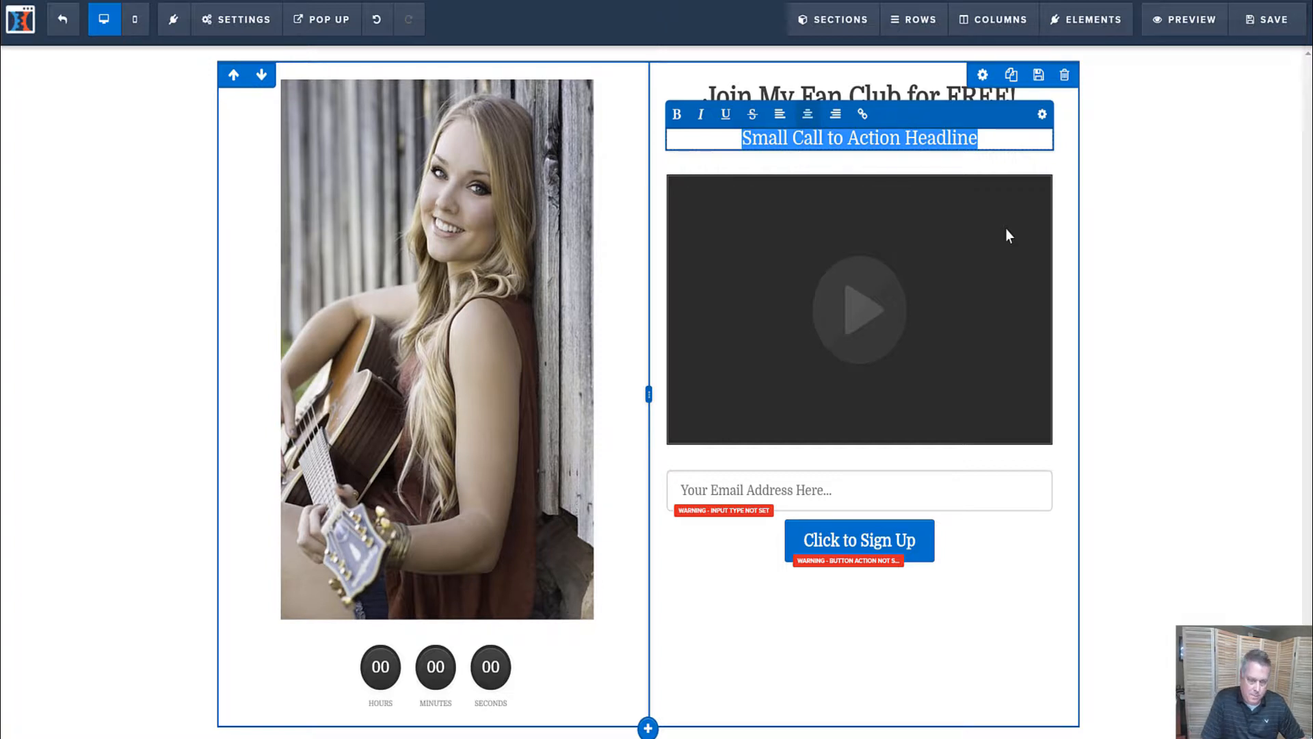
pyautogui.write('Gt')
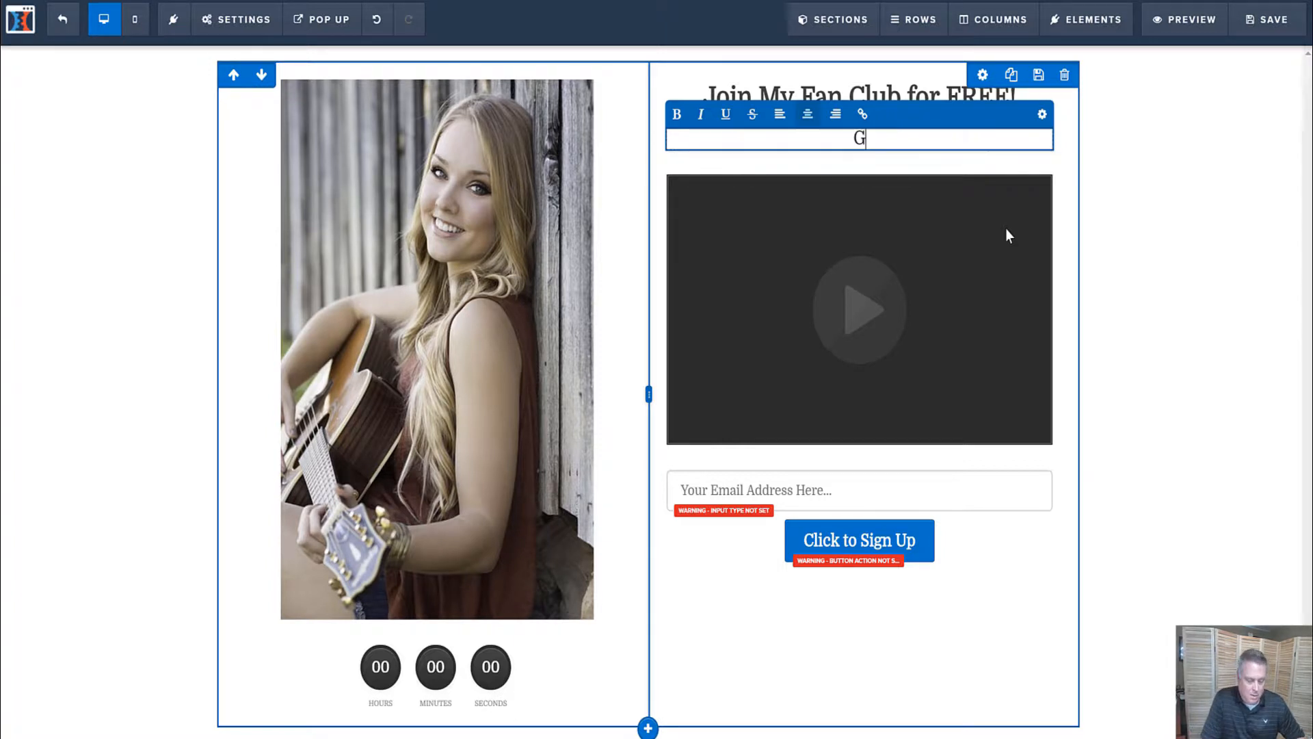
pyautogui.press('BackSpace')
pyautogui.press('BackSpace')
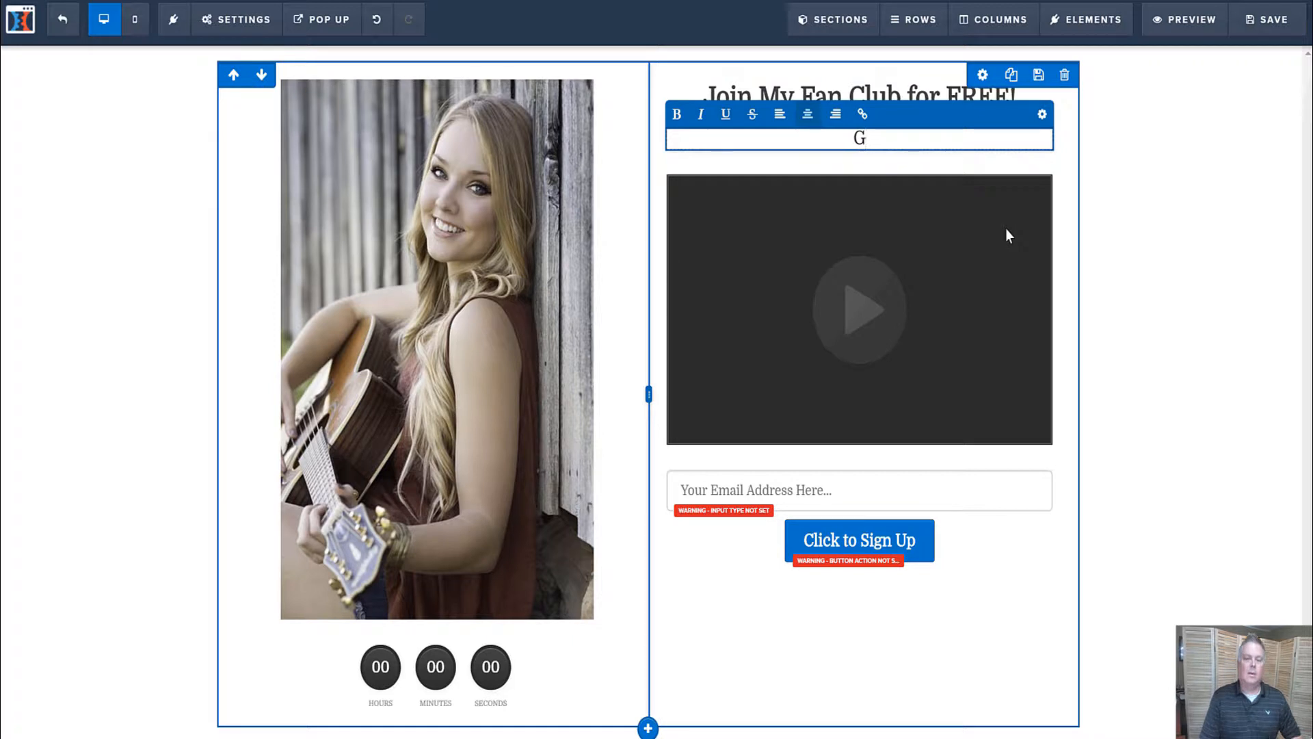
pyautogui.write('Get the')
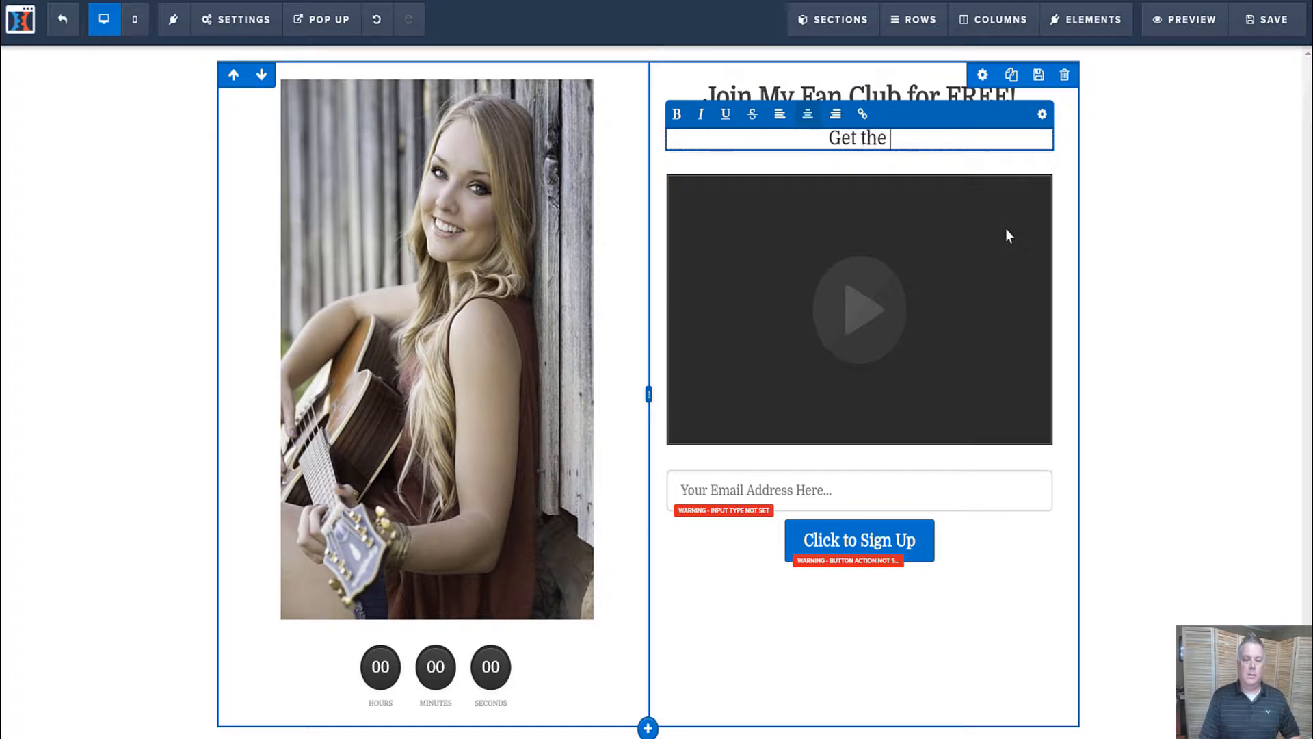
pyautogui.press('BackSpace')
pyautogui.press('BackSpace')
pyautogui.press('BackSpace')
pyautogui.write('my ')
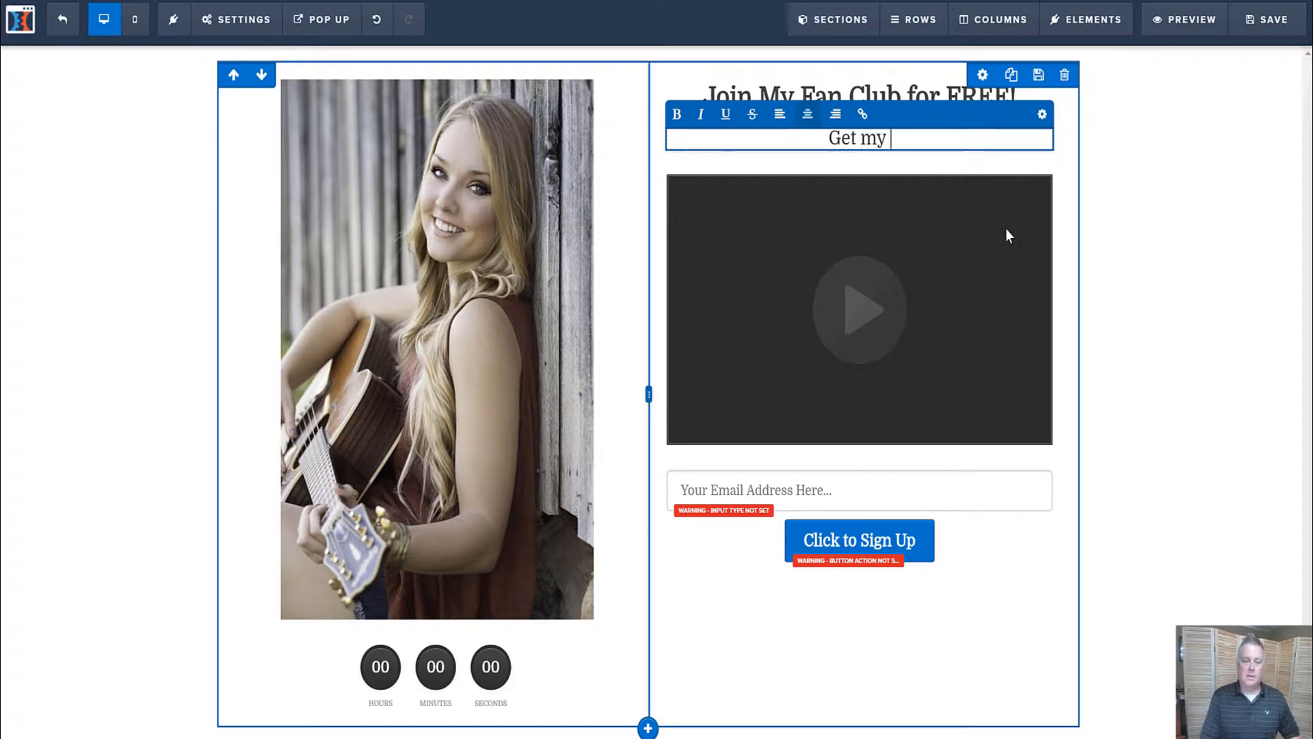
pyautogui.write('latest s')
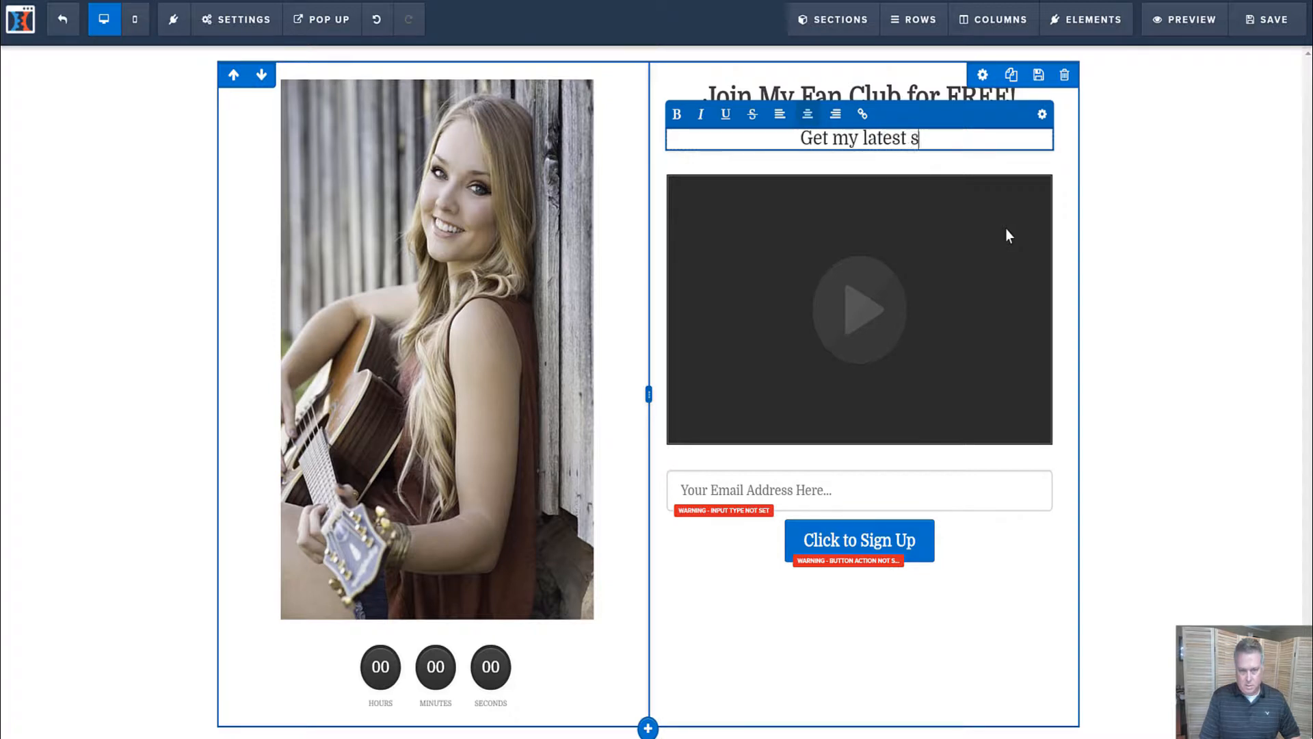
pyautogui.write('ingle +')
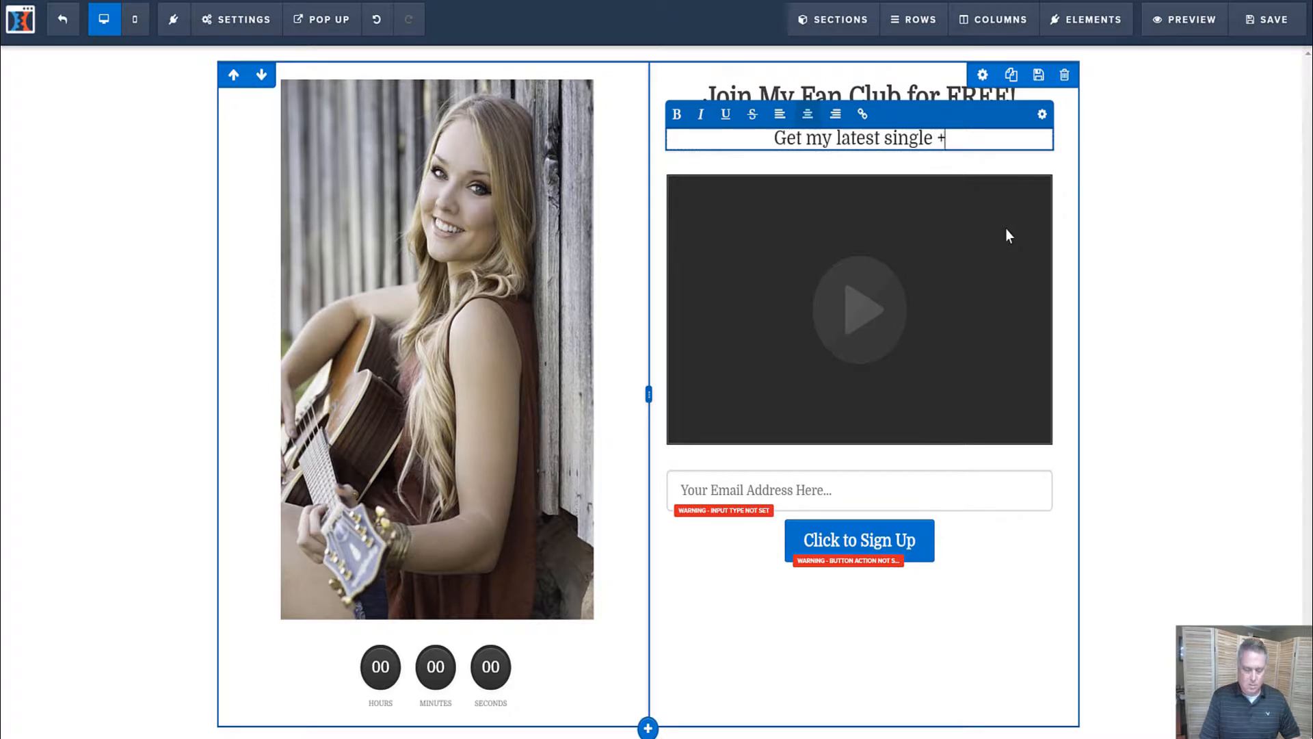
pyautogui.write(' an au')
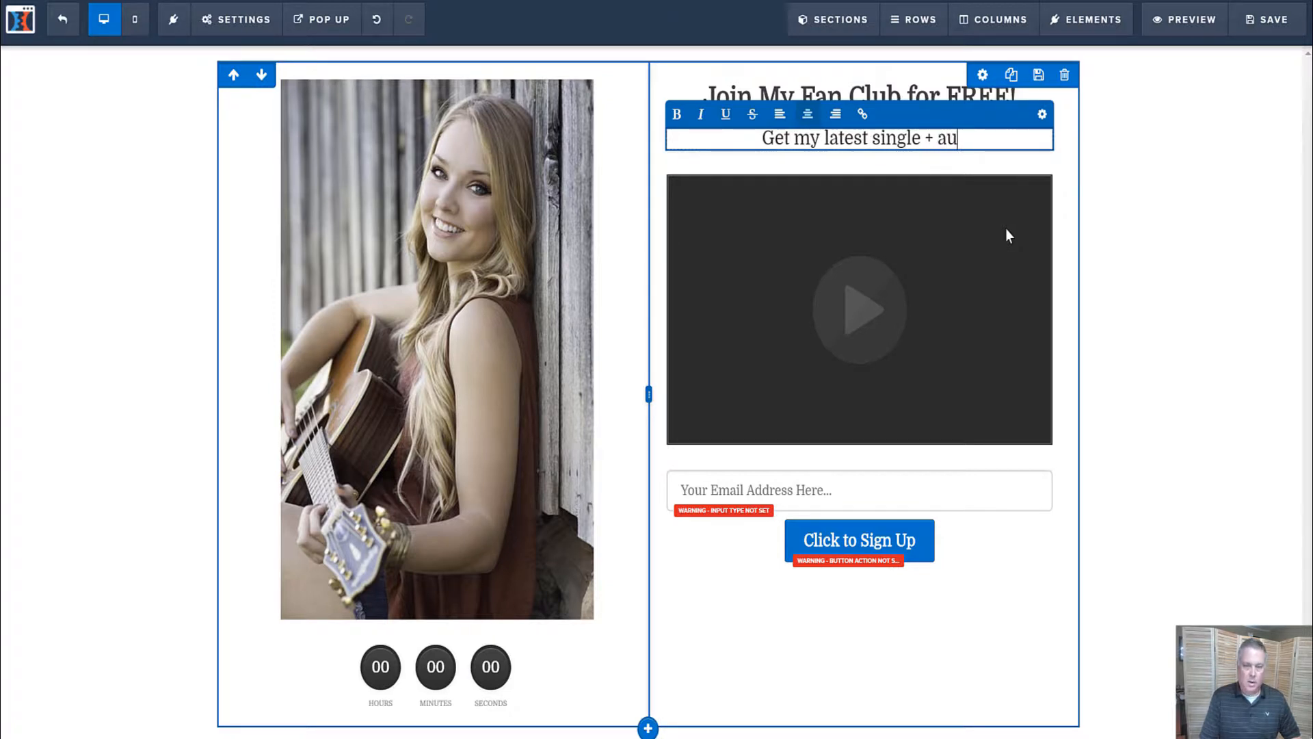
pyautogui.press('BackSpace')
pyautogui.write('n au')
pyautogui.write('tu')
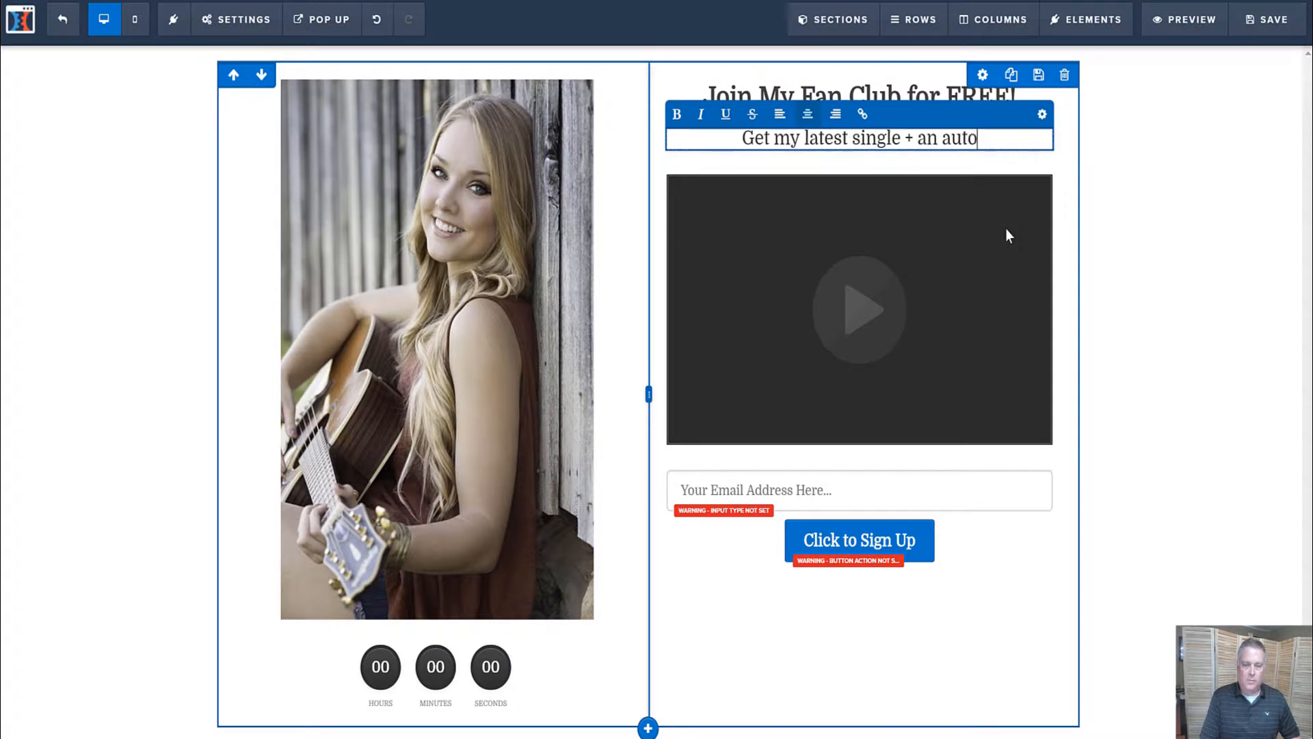
pyautogui.press('BackSpace')
pyautogui.write('opographe')
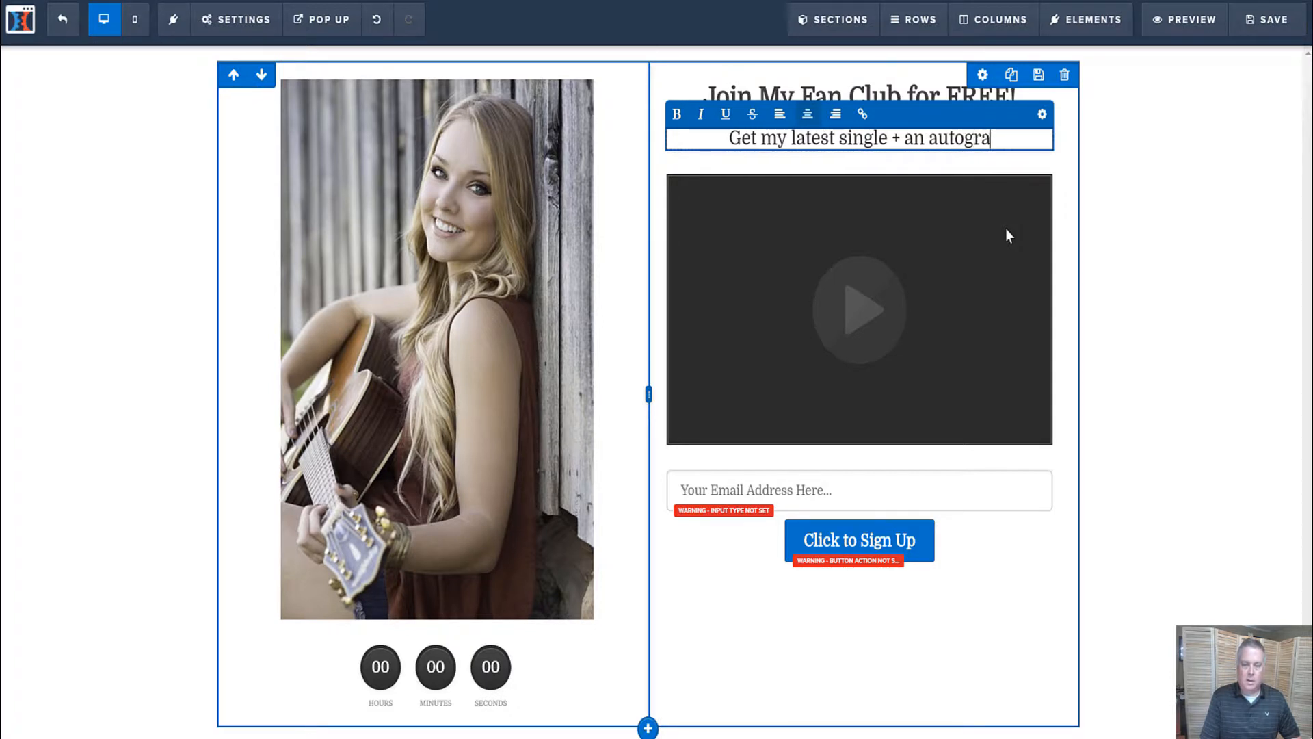
pyautogui.press('BackSpace')
pyautogui.write('ed ')
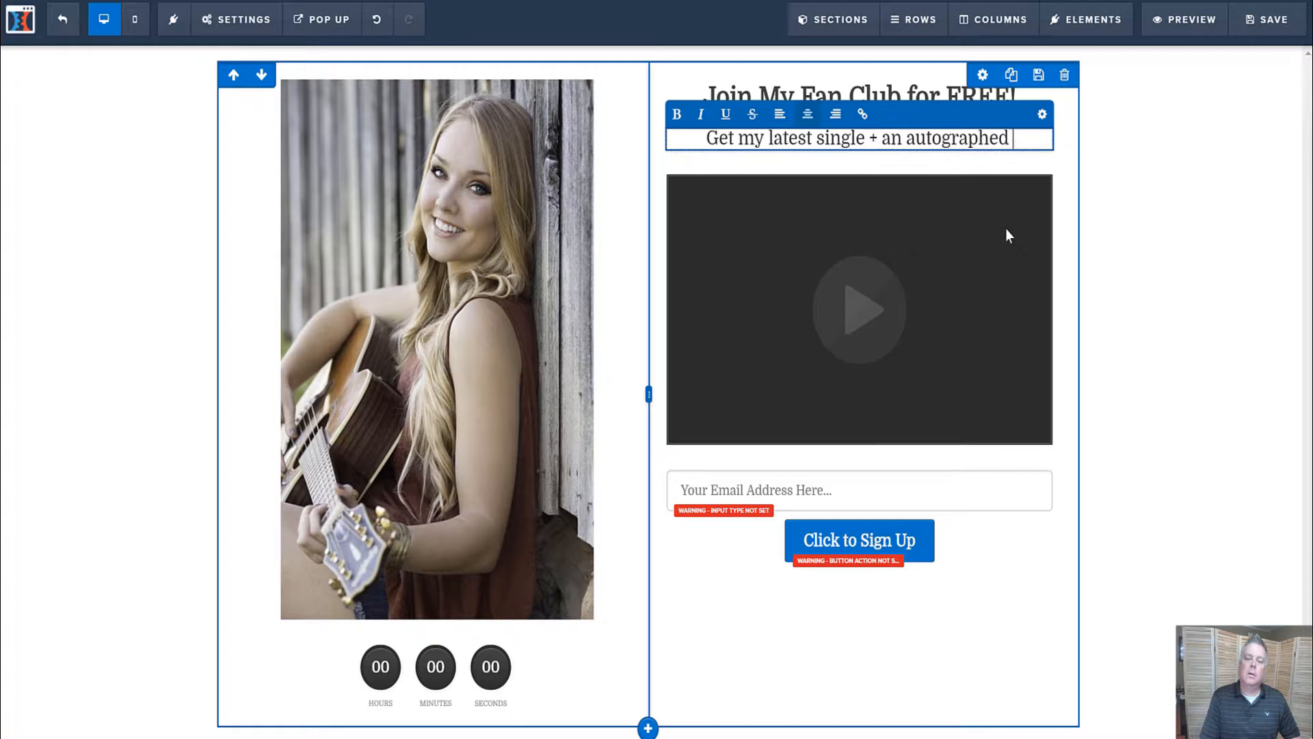
pyautogui.write('guitar')
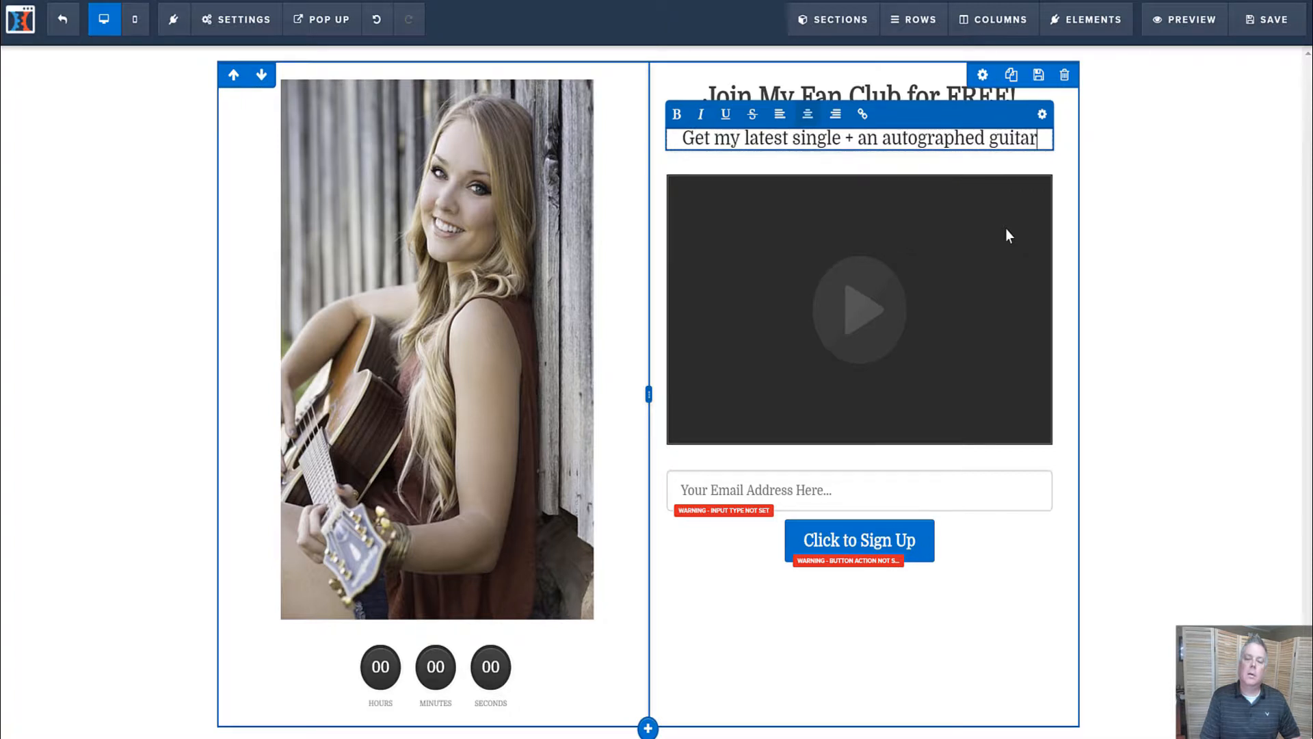
pyautogui.write(' pick')
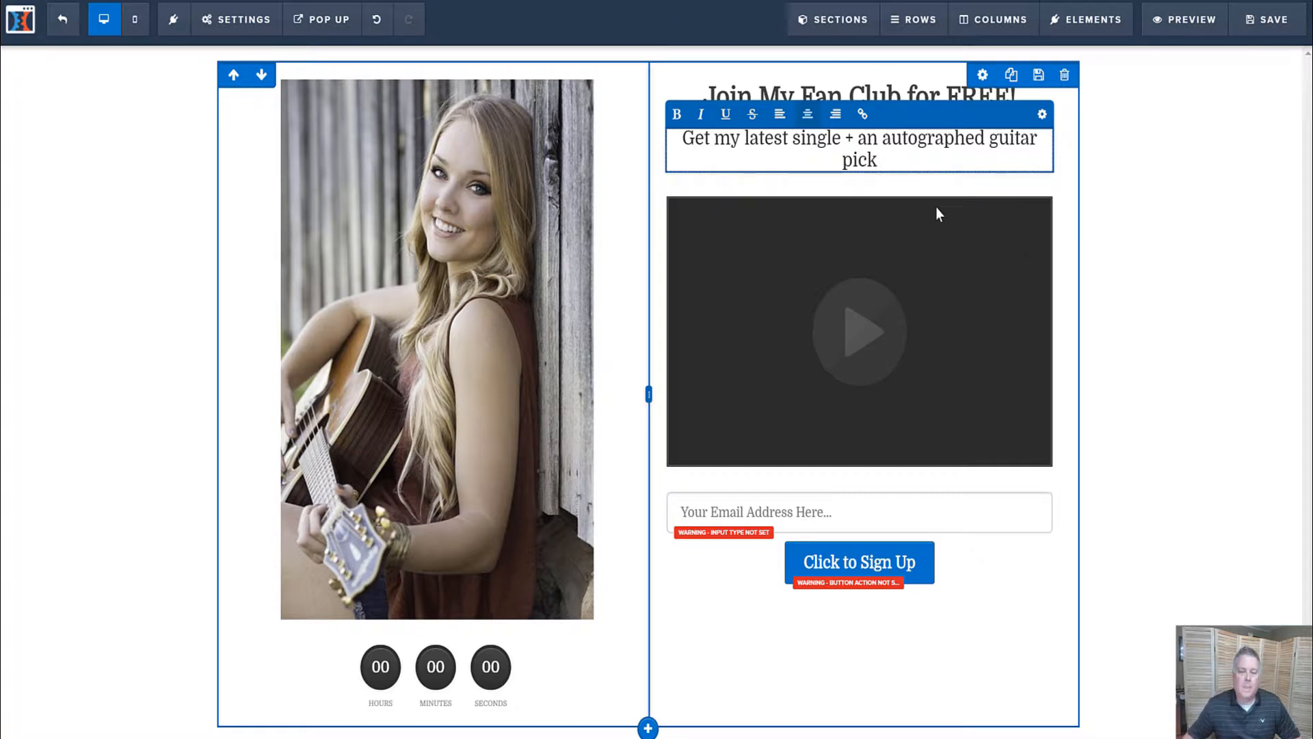
pyautogui.write('...')
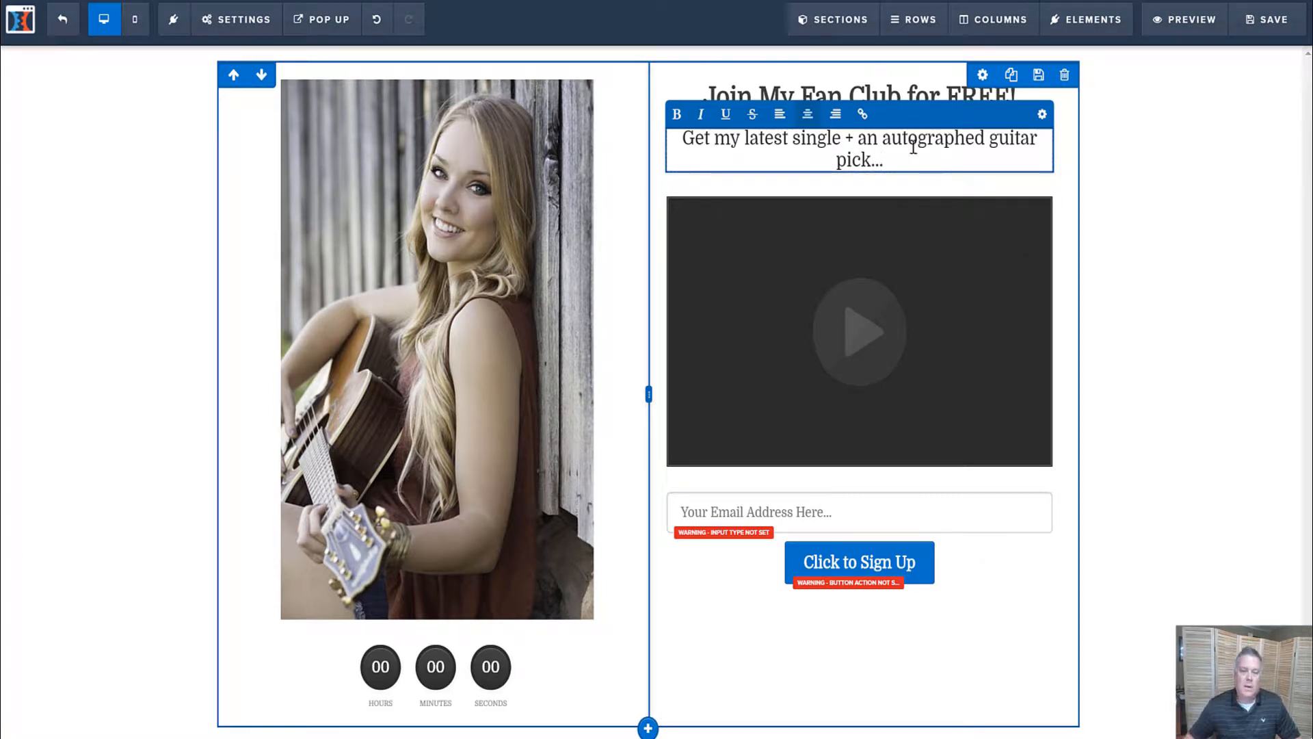
# Step: Reduce the guitar pick sub-headline's font size to 18 and change its text color to the teal green conversion color
pyautogui.moveTo(883, 160); pyautogui.dragTo(680, 134)
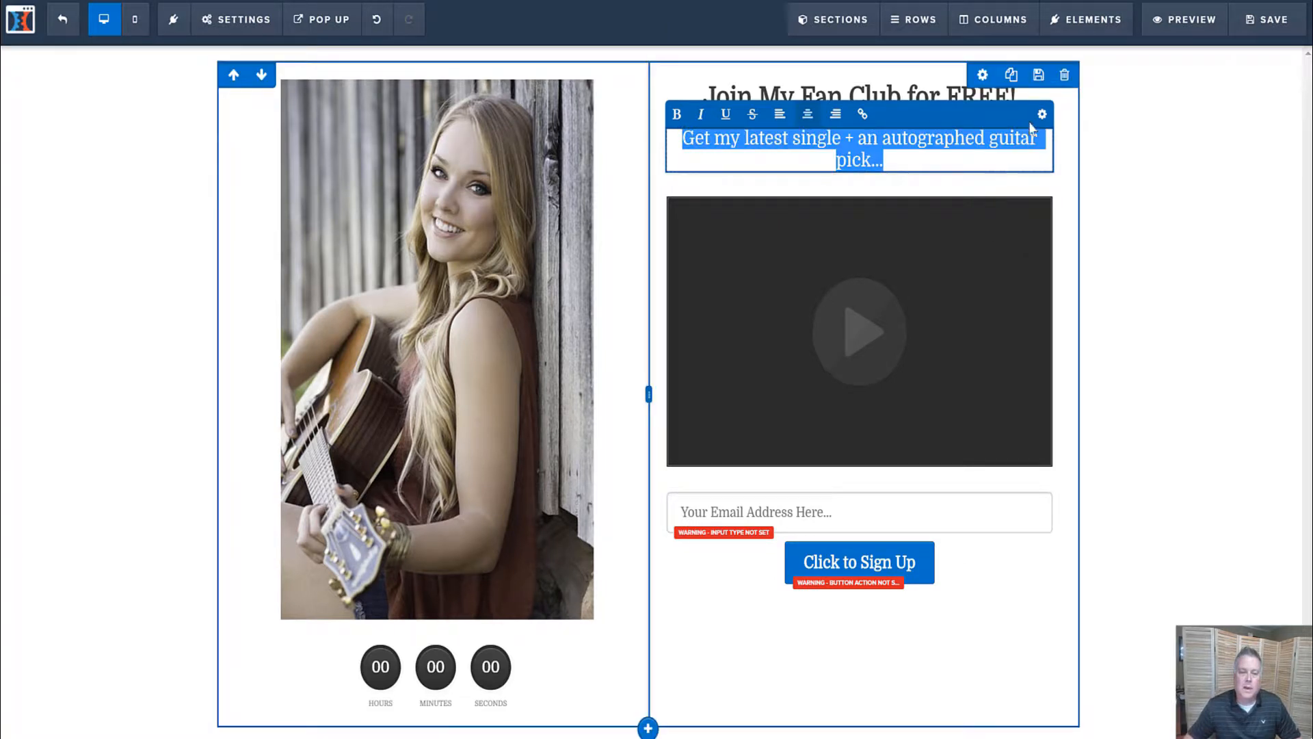
pyautogui.click(1041, 114)
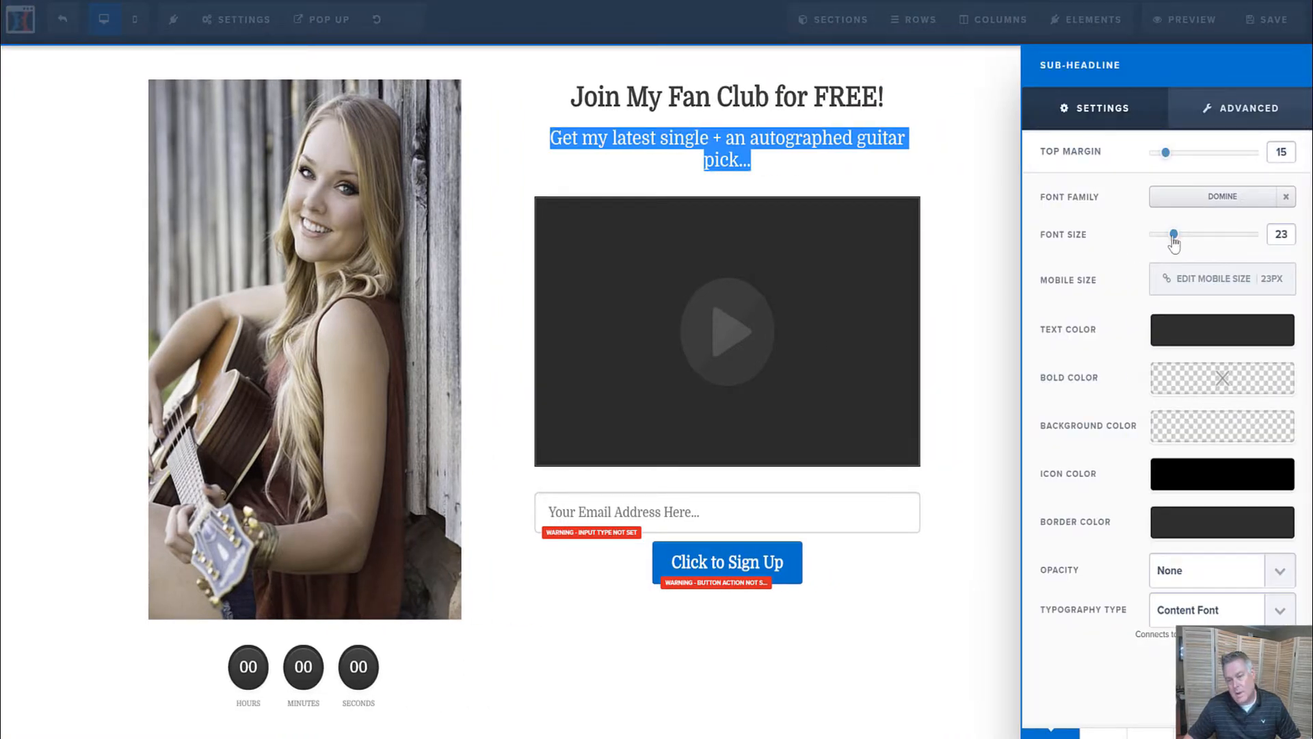
pyautogui.moveTo(1174, 236); pyautogui.dragTo(1162, 239)
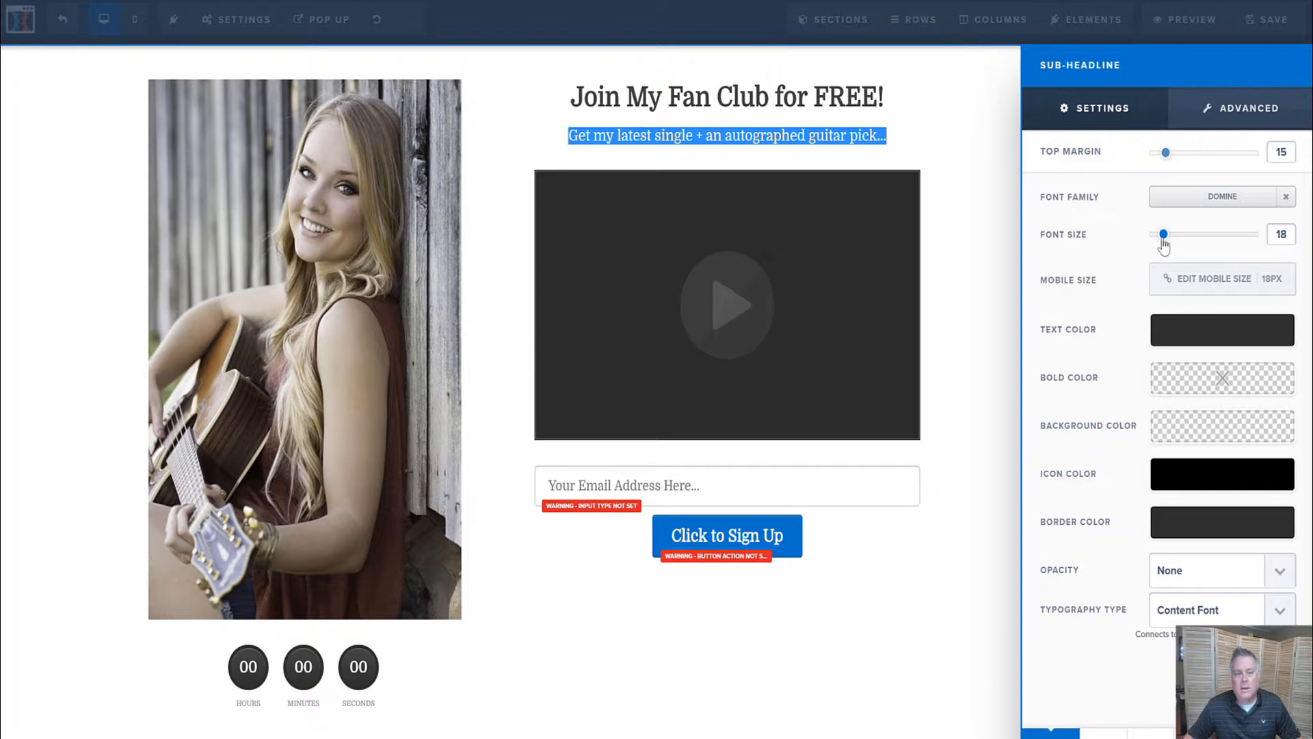
pyautogui.click(1193, 339)
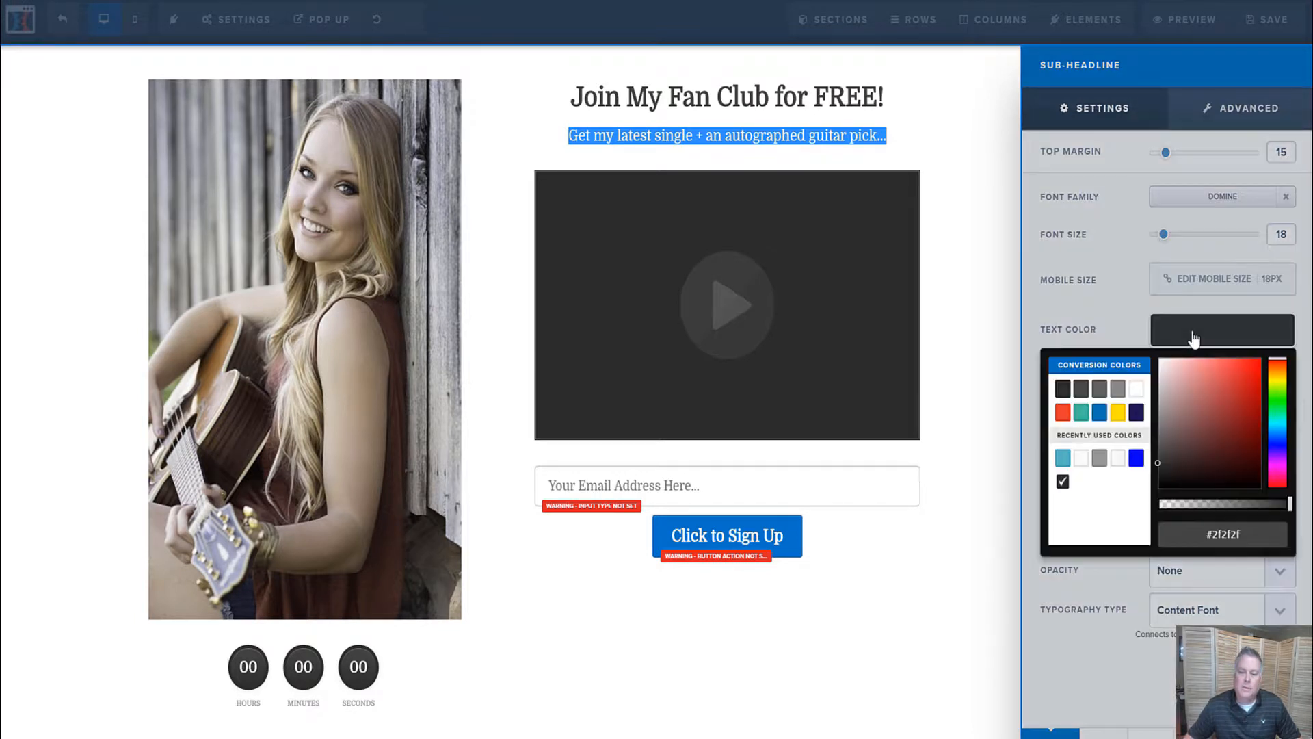
pyautogui.click(1080, 412)
pyautogui.click(956, 244)
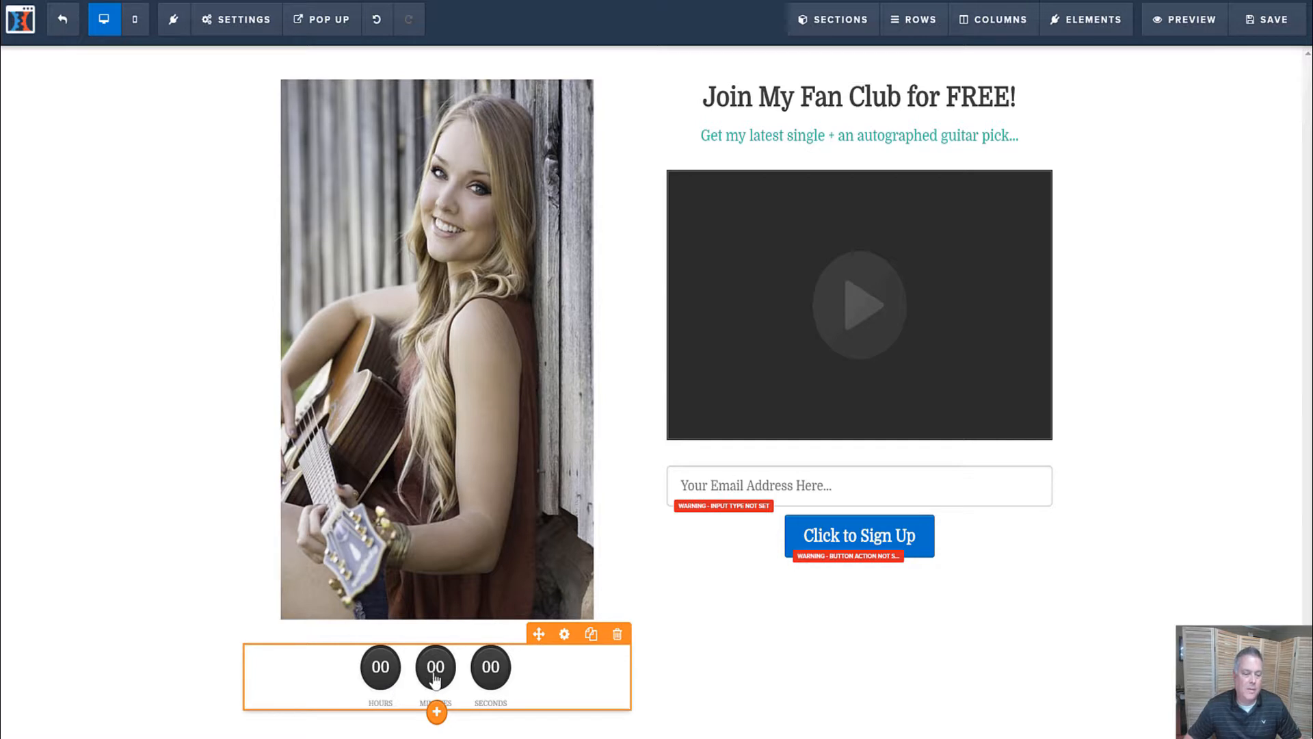
# Step: Move the countdown timer above the guitar photo and set the photo's top margin to 25
pyautogui.moveTo(435, 664); pyautogui.dragTo(507, 83)
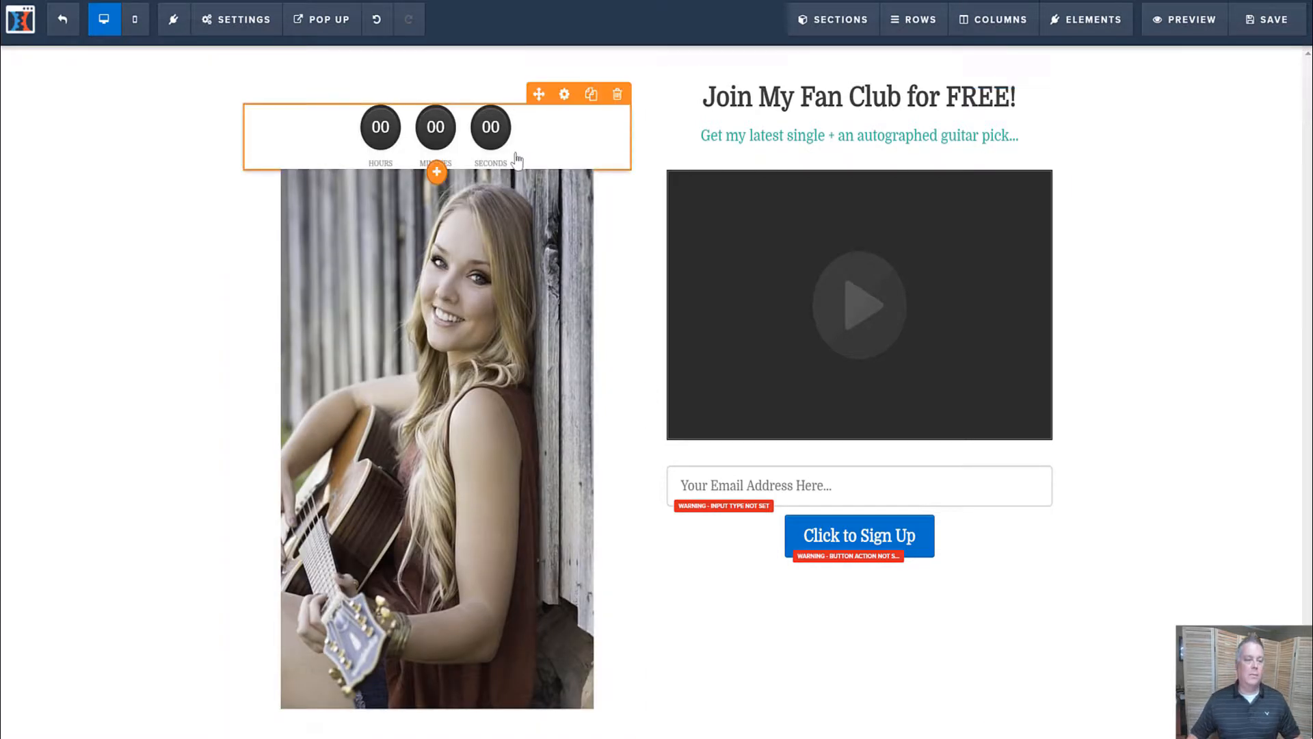
pyautogui.click(498, 197)
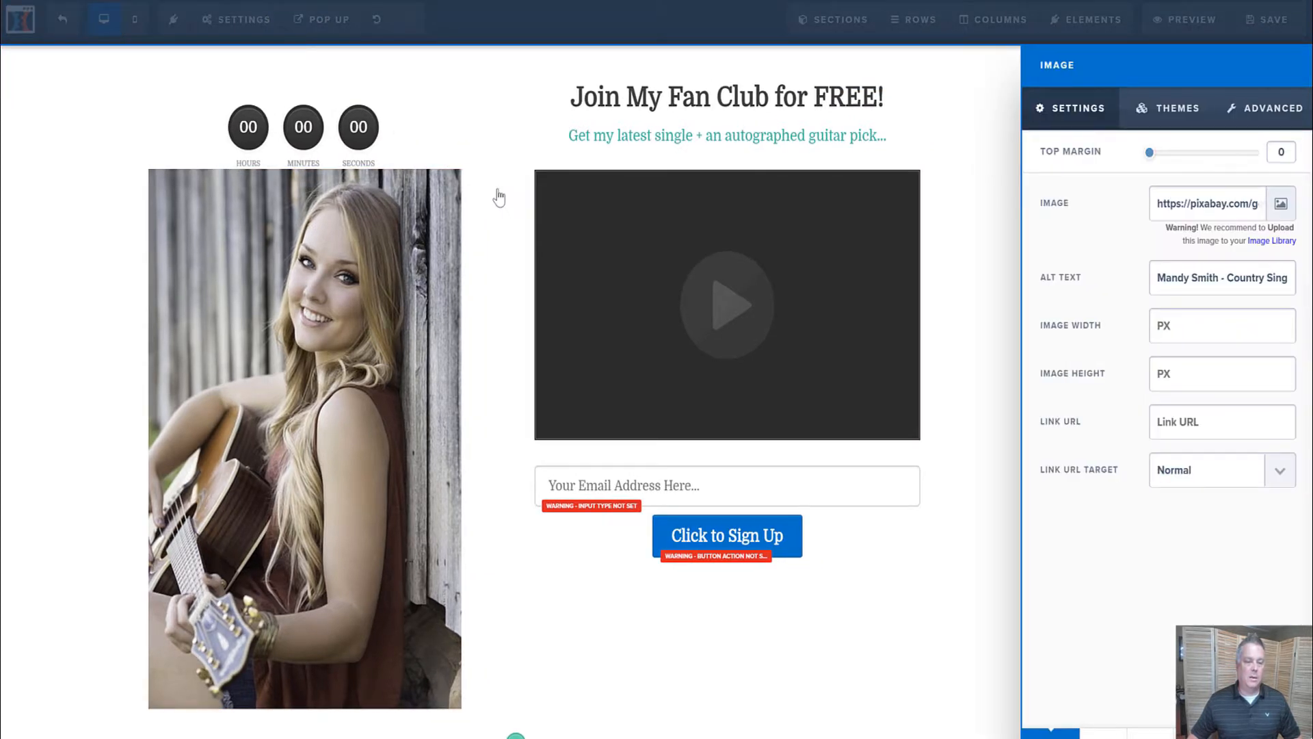
pyautogui.moveTo(1150, 152); pyautogui.dragTo(1178, 159)
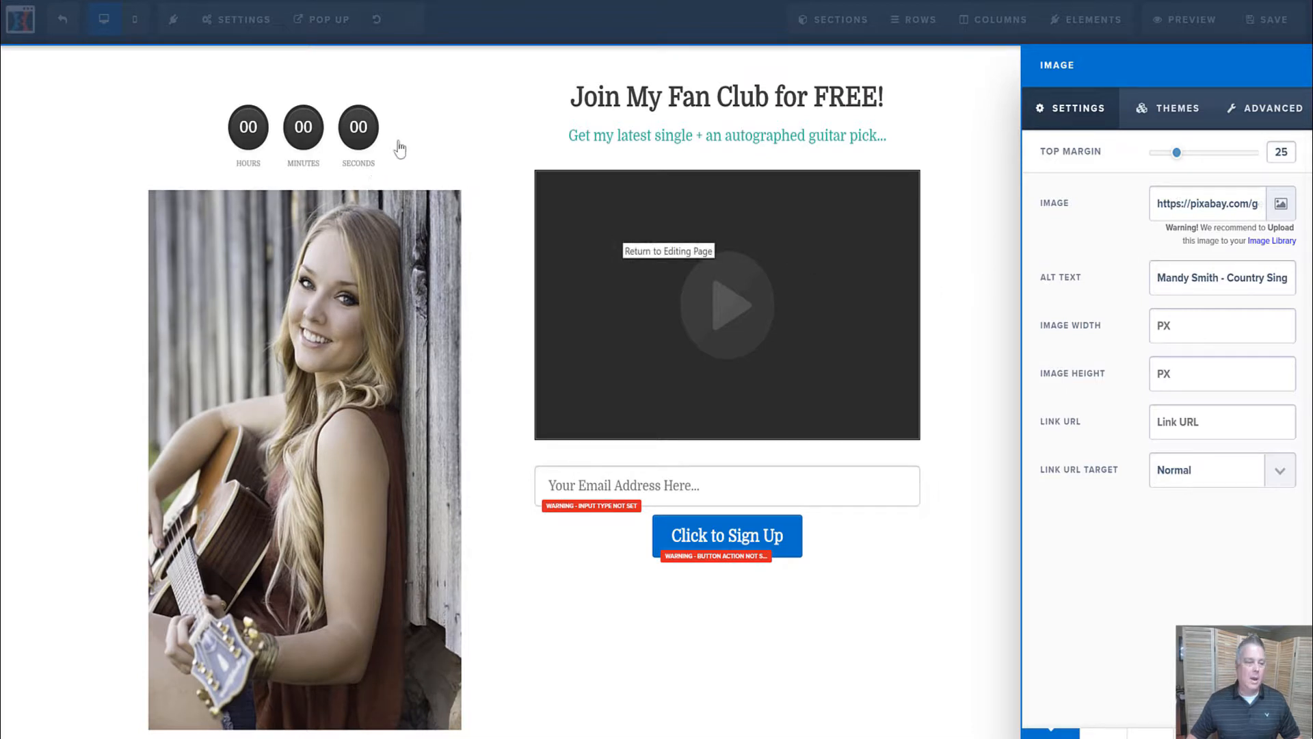
pyautogui.click(434, 105)
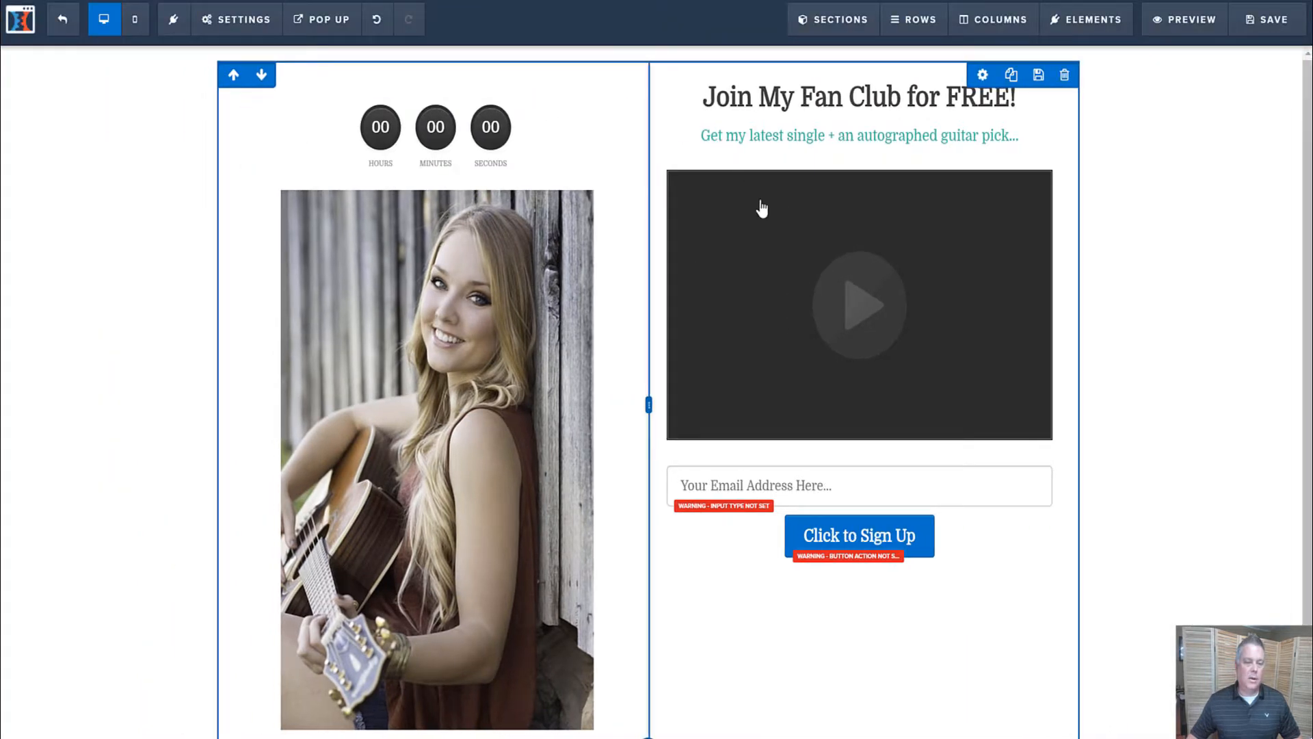
# Step: Open the video element's settings, switch to YouTube and search for "country songs 2019"
pyautogui.click(800, 253)
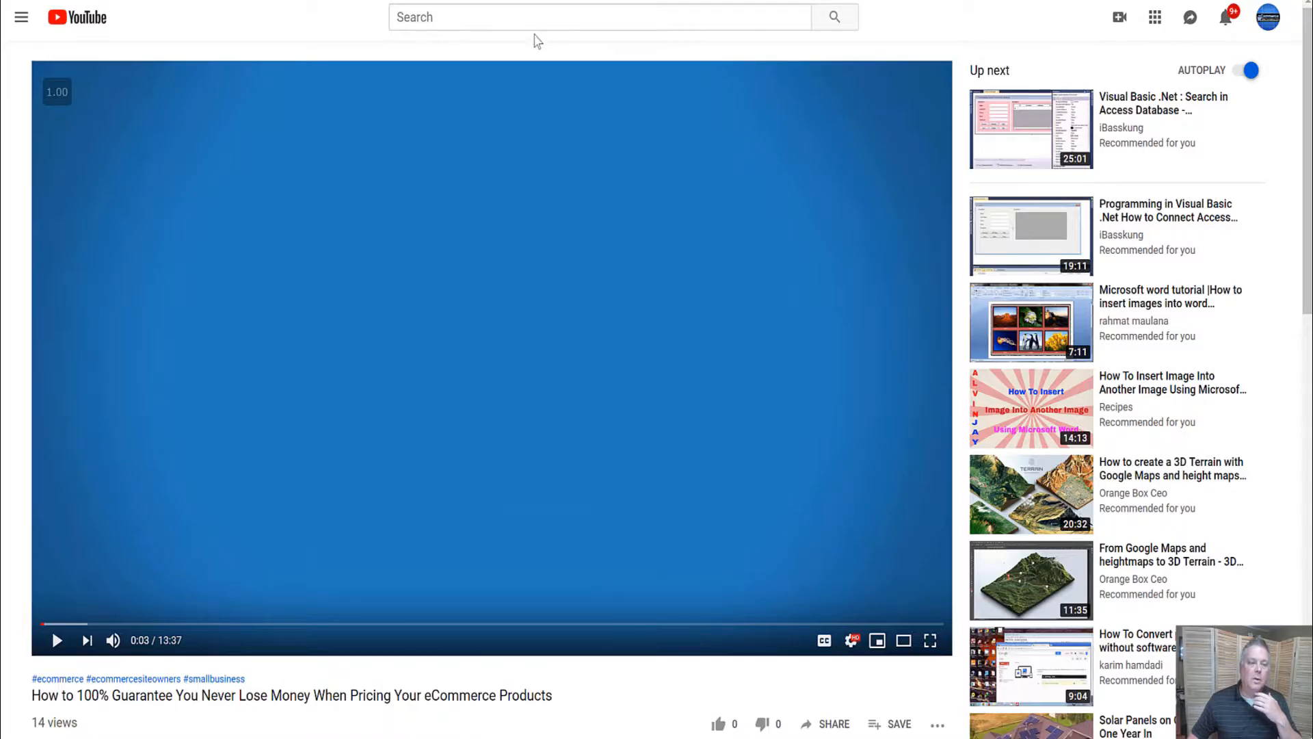
pyautogui.click(532, 23)
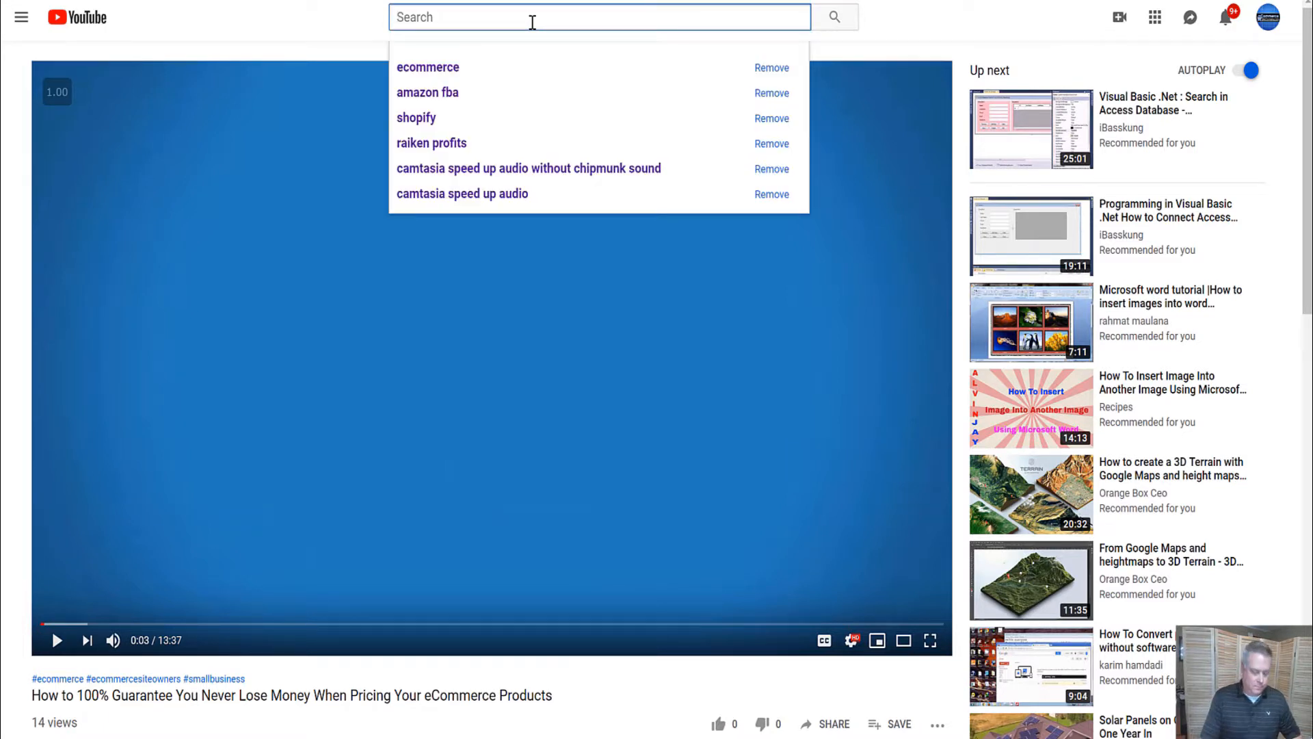
pyautogui.write('country')
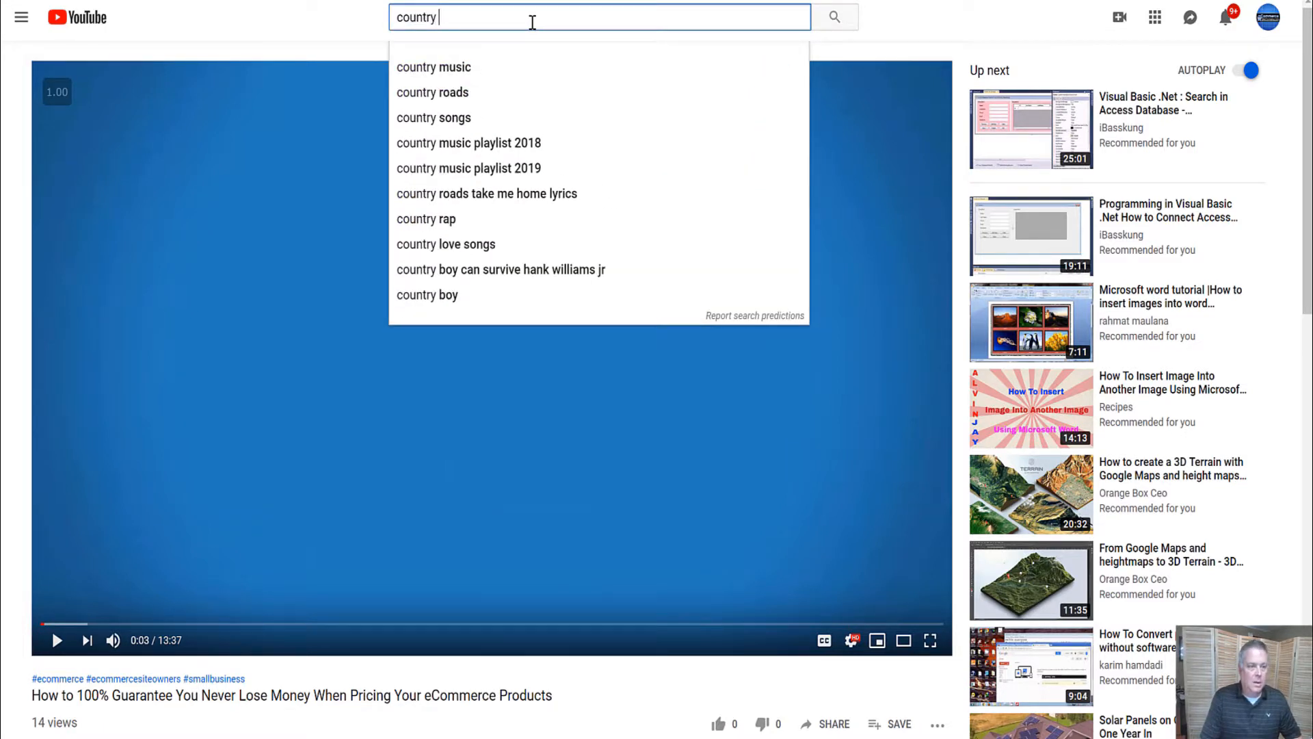
pyautogui.write(' song')
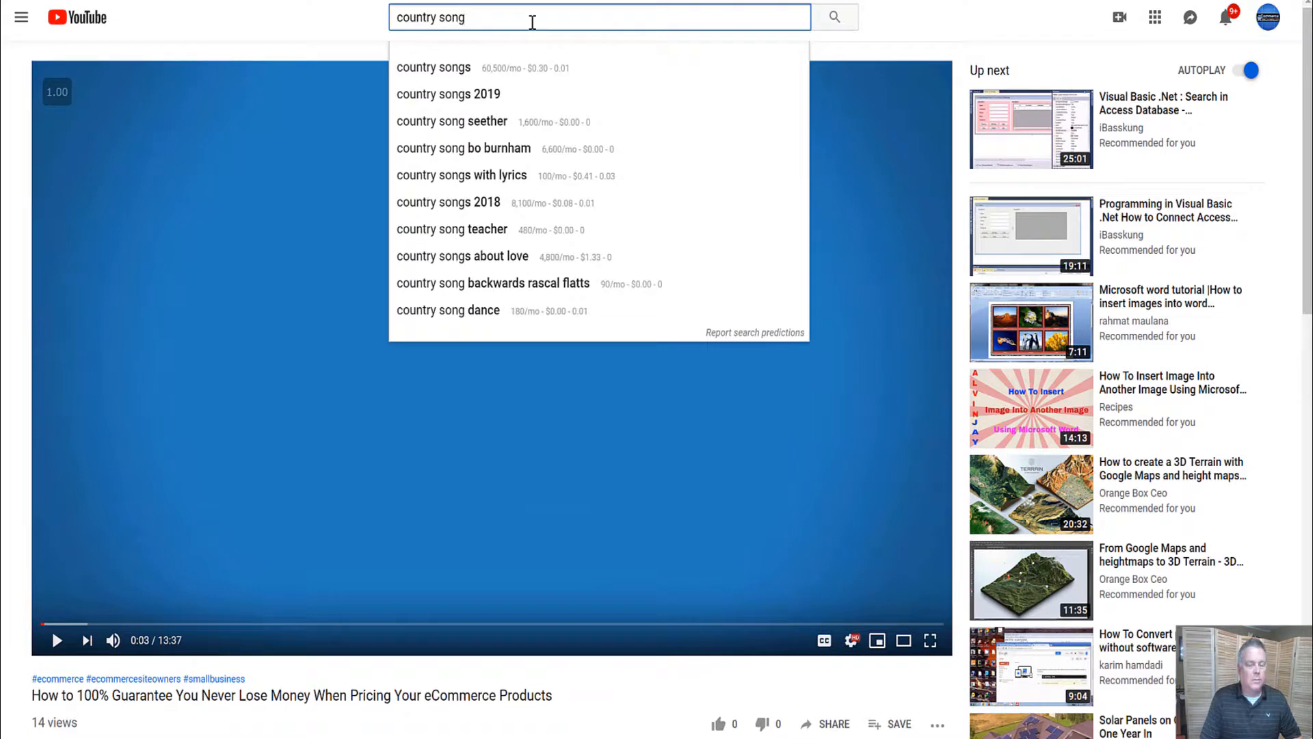
pyautogui.click(490, 93)
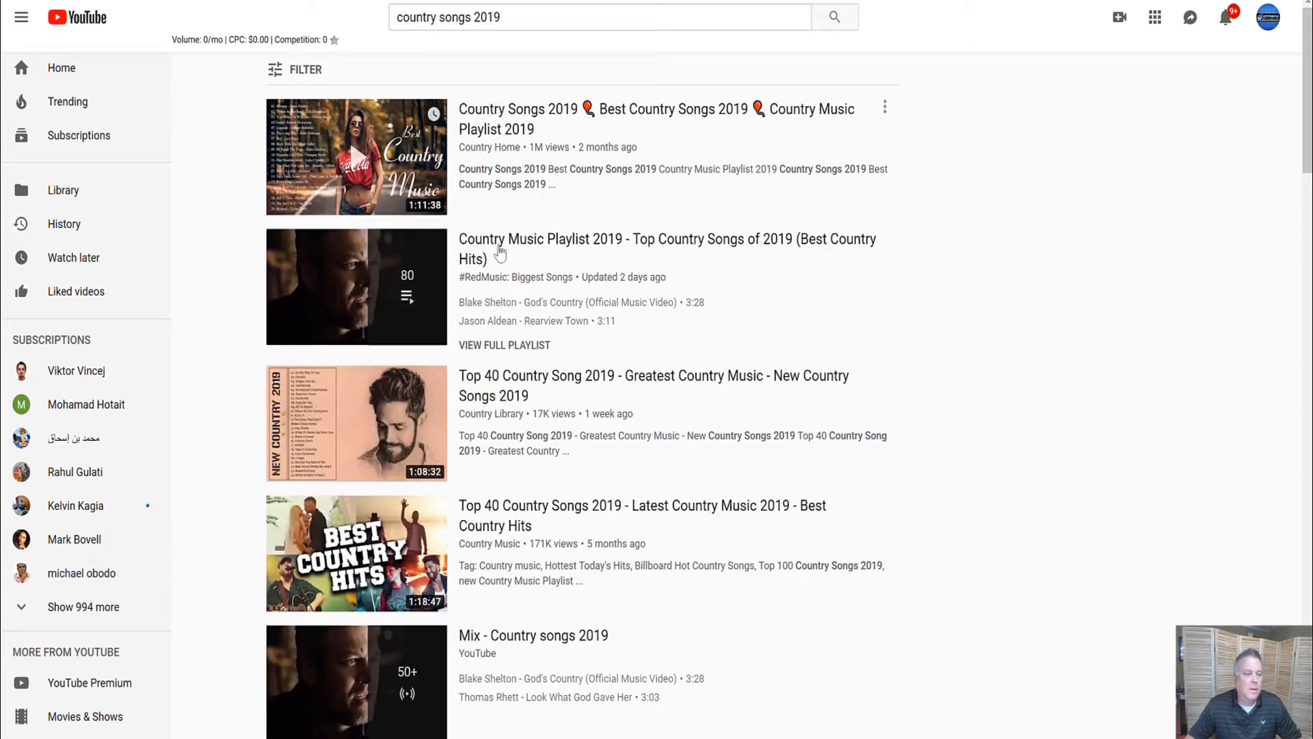
# Step: Open "Top 40 Country Songs 2019 - Latest Country Music 2019 - Best Country Hits" for its link, answering the age survey with "Other, or I prefer not to say"
pyautogui.scroll(-2, 541, 280)
pyautogui.scroll(-5, 540, 279)
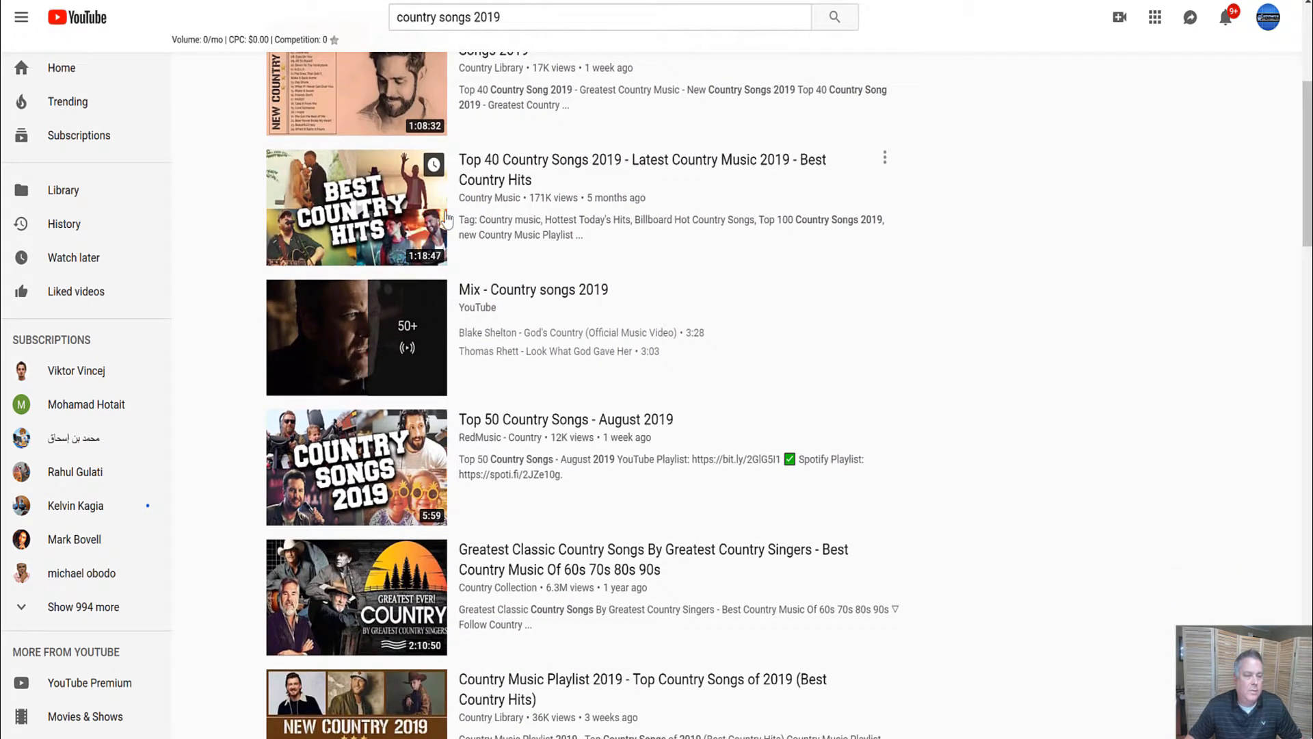
pyautogui.click(514, 182)
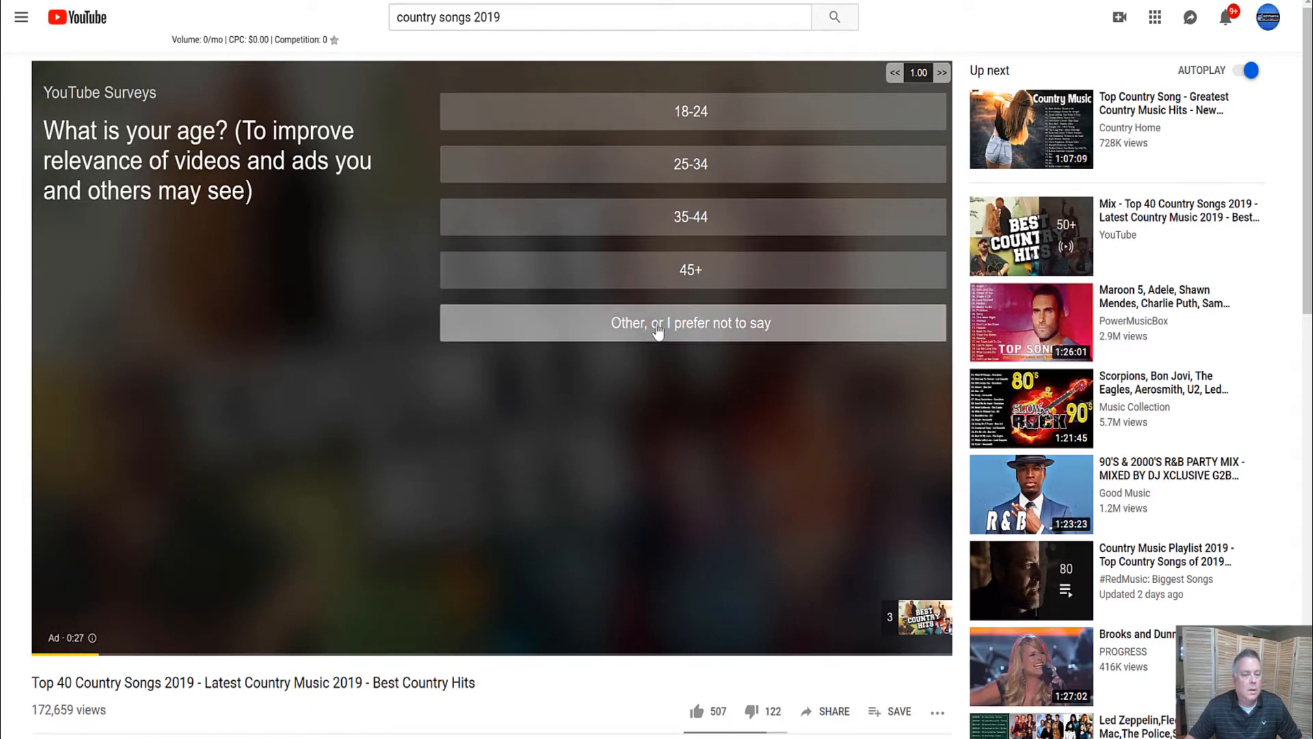
pyautogui.click(652, 327)
pyautogui.click(530, 335)
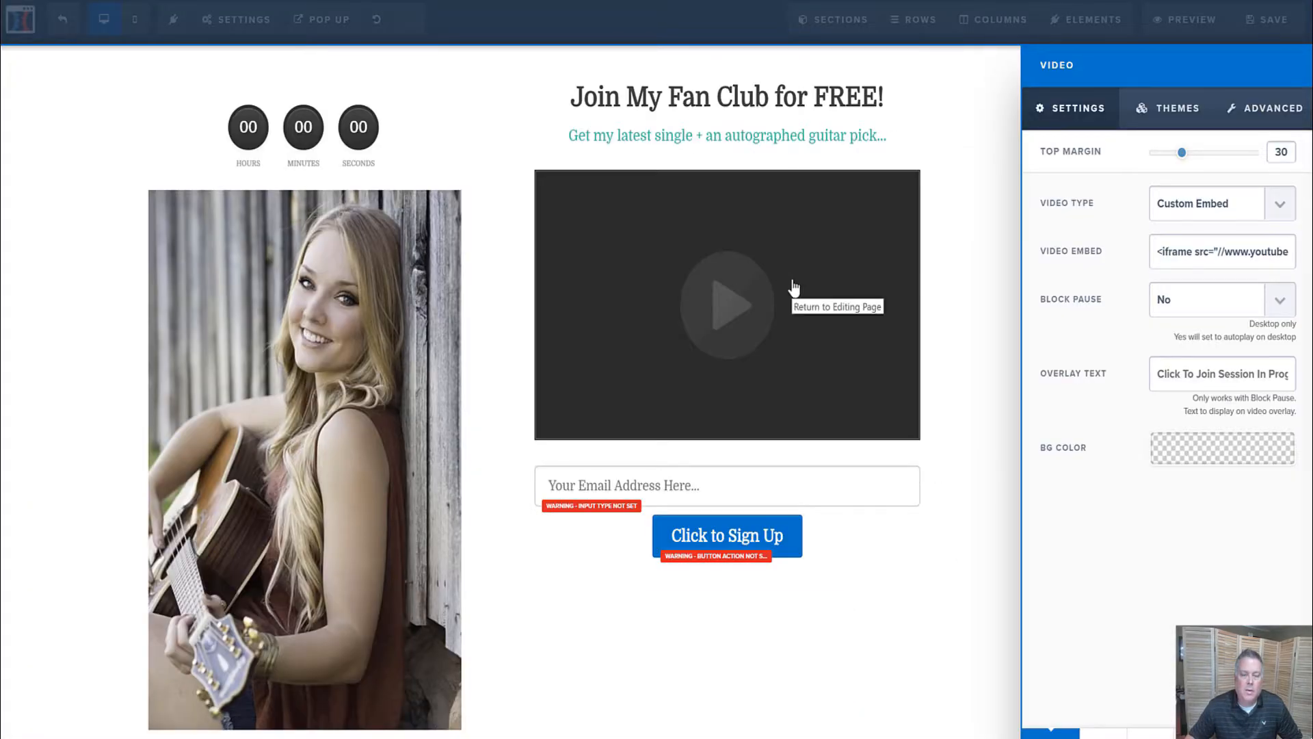
# Step: Switch back to ClickFunnels, set the video type to YouTube and paste the country songs video's URL
pyautogui.click(1223, 204)
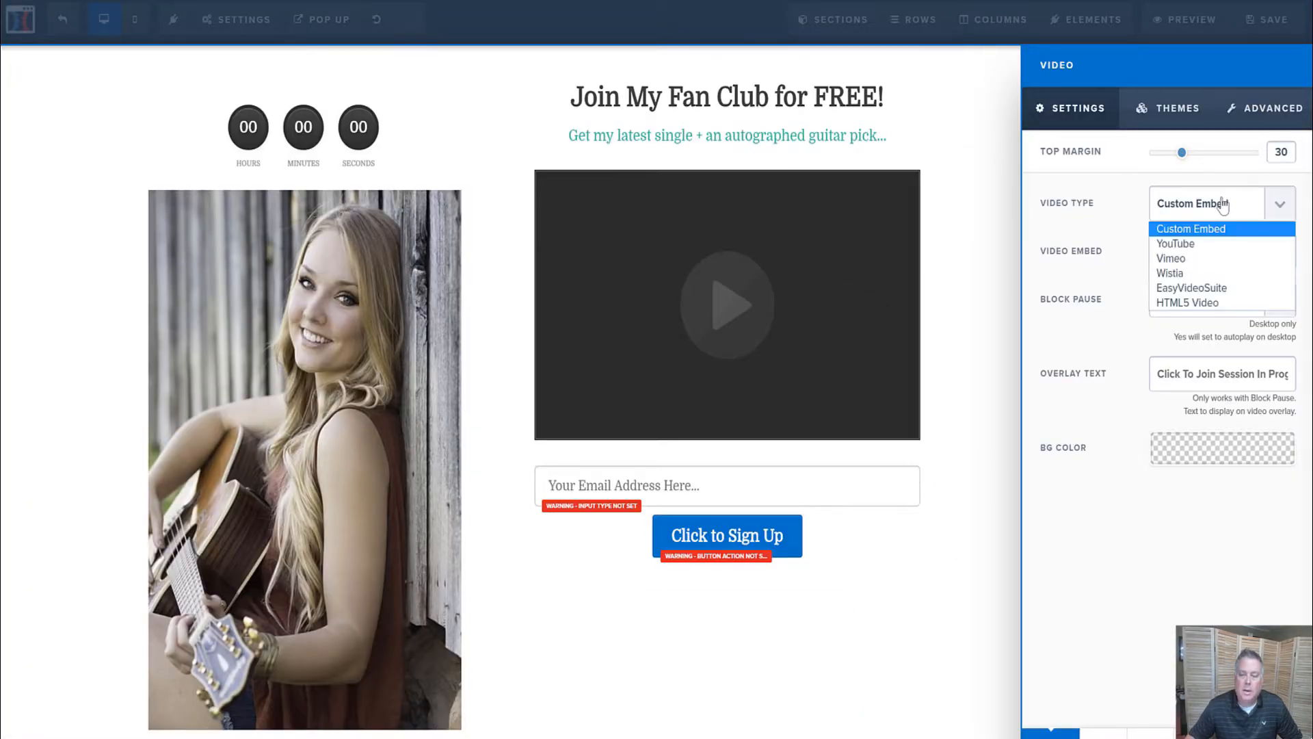
pyautogui.click(1204, 243)
pyautogui.hotkey('ctrl', 'v')
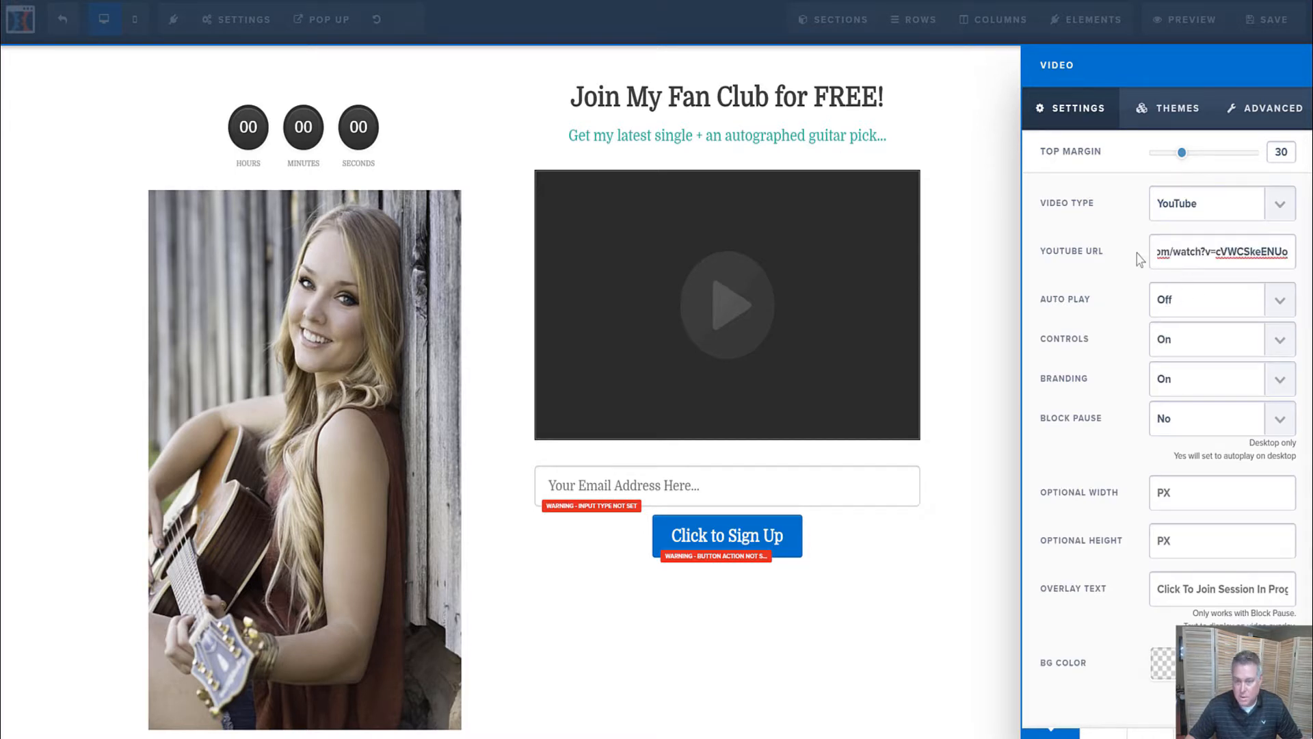
# Step: Keep the video's auto play off, controls on and block pause at No, and turn its branding off
pyautogui.click(1235, 309)
pyautogui.click(1215, 326)
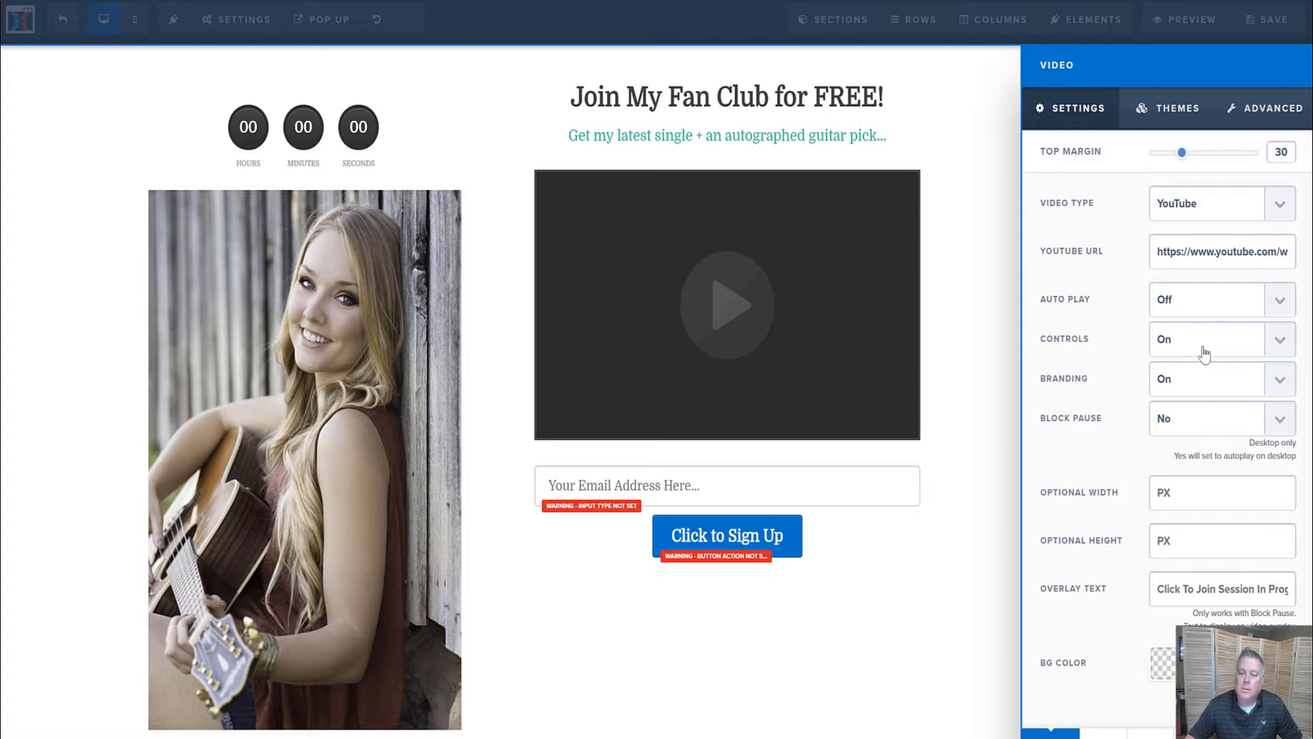
pyautogui.click(1205, 351)
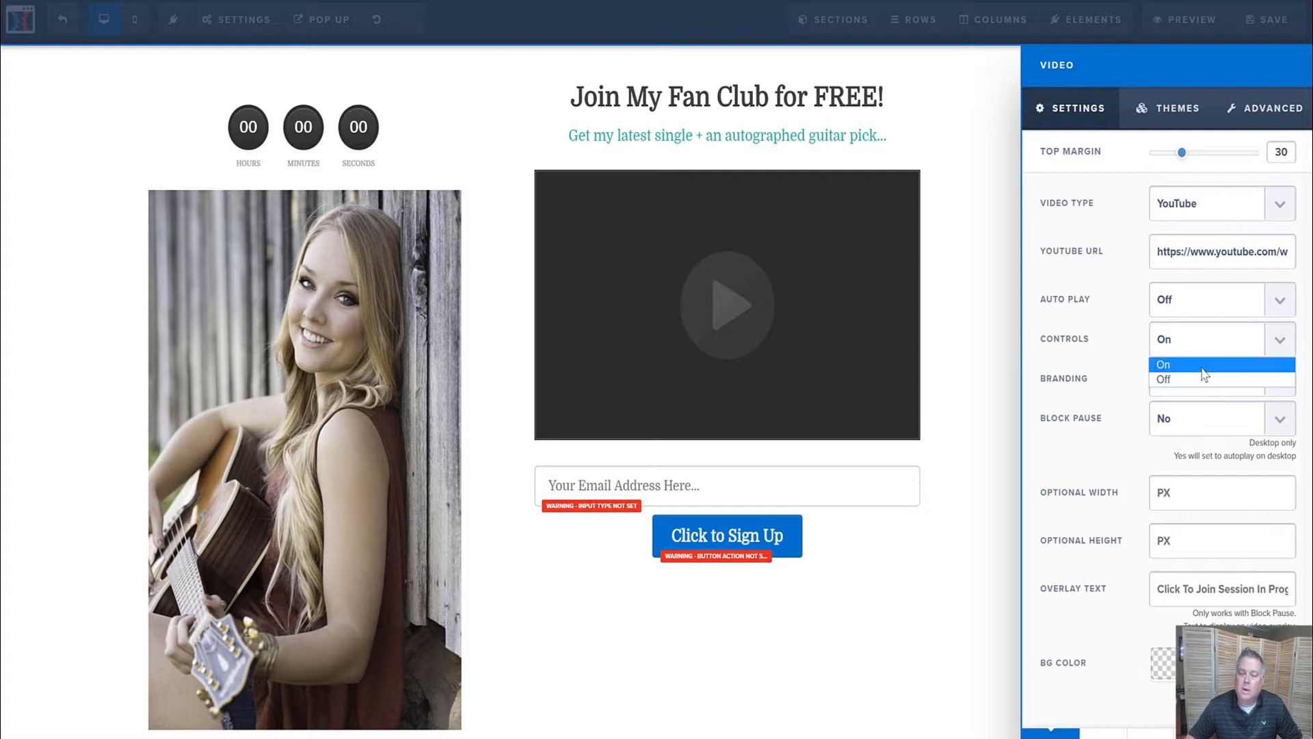
pyautogui.click(1117, 391)
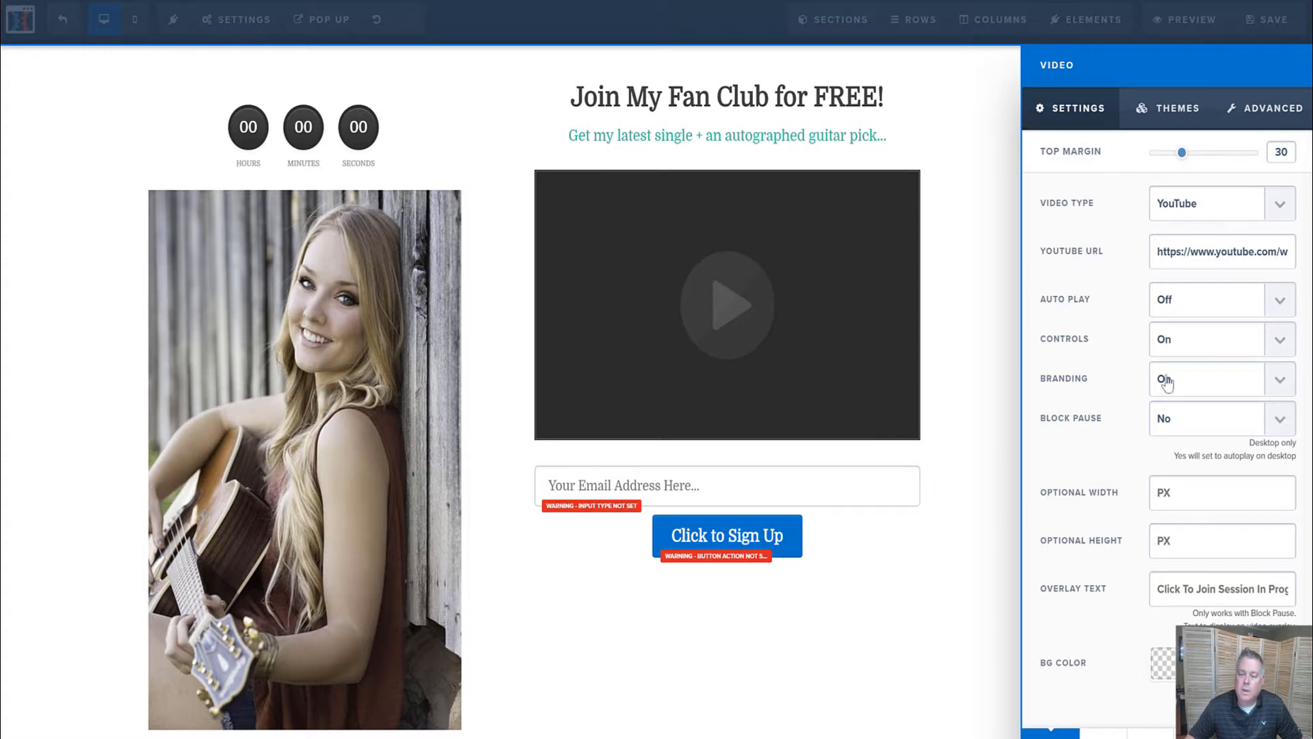
pyautogui.click(1187, 381)
pyautogui.click(1188, 420)
# Step: Apply the thick black frame theme to the video and check its advanced style options
pyautogui.click(1181, 126)
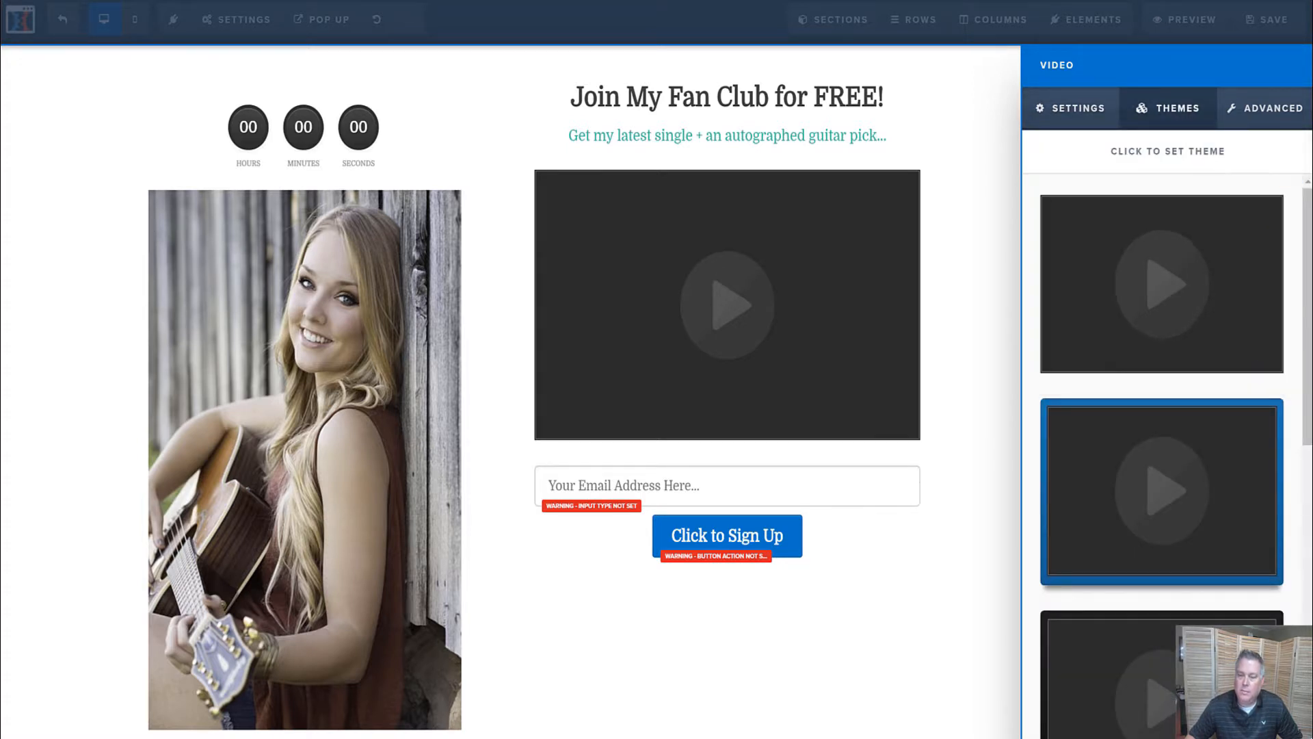
pyautogui.scroll(-4, 1162, 451)
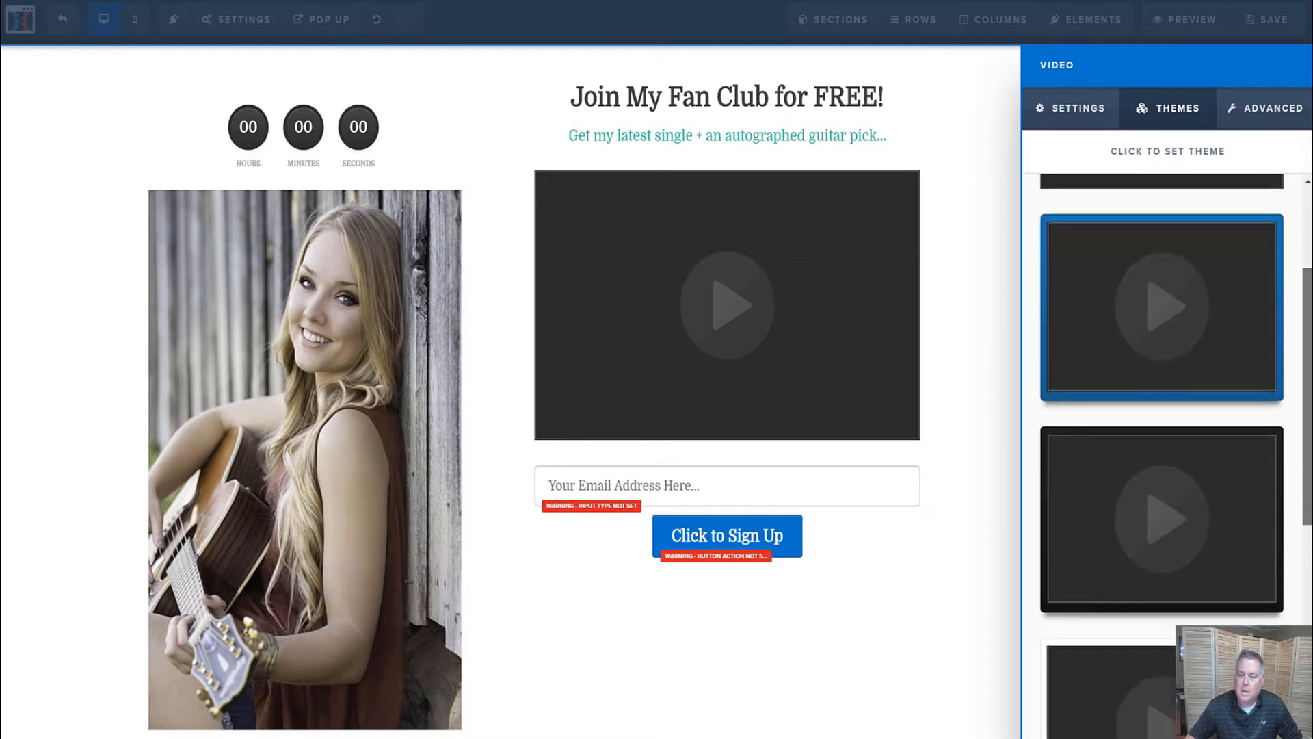
pyautogui.scroll(10, 1163, 452)
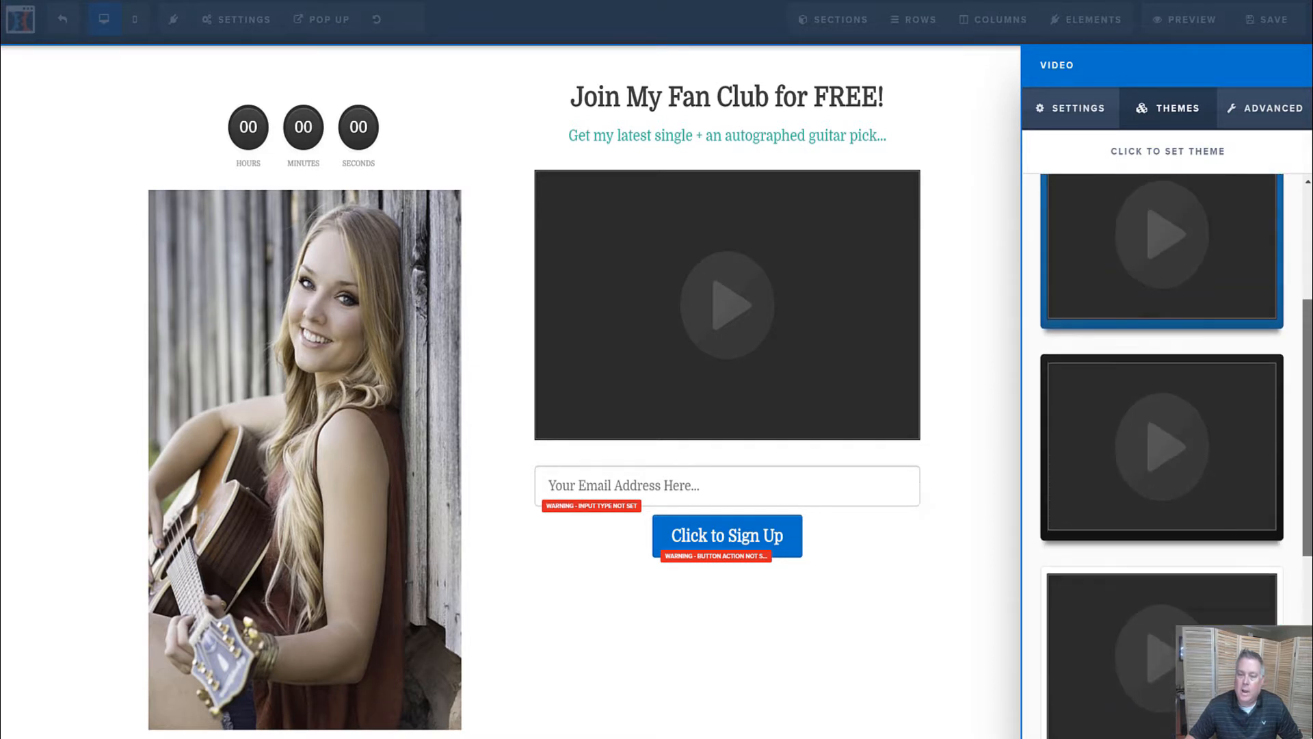
pyautogui.click(1242, 404)
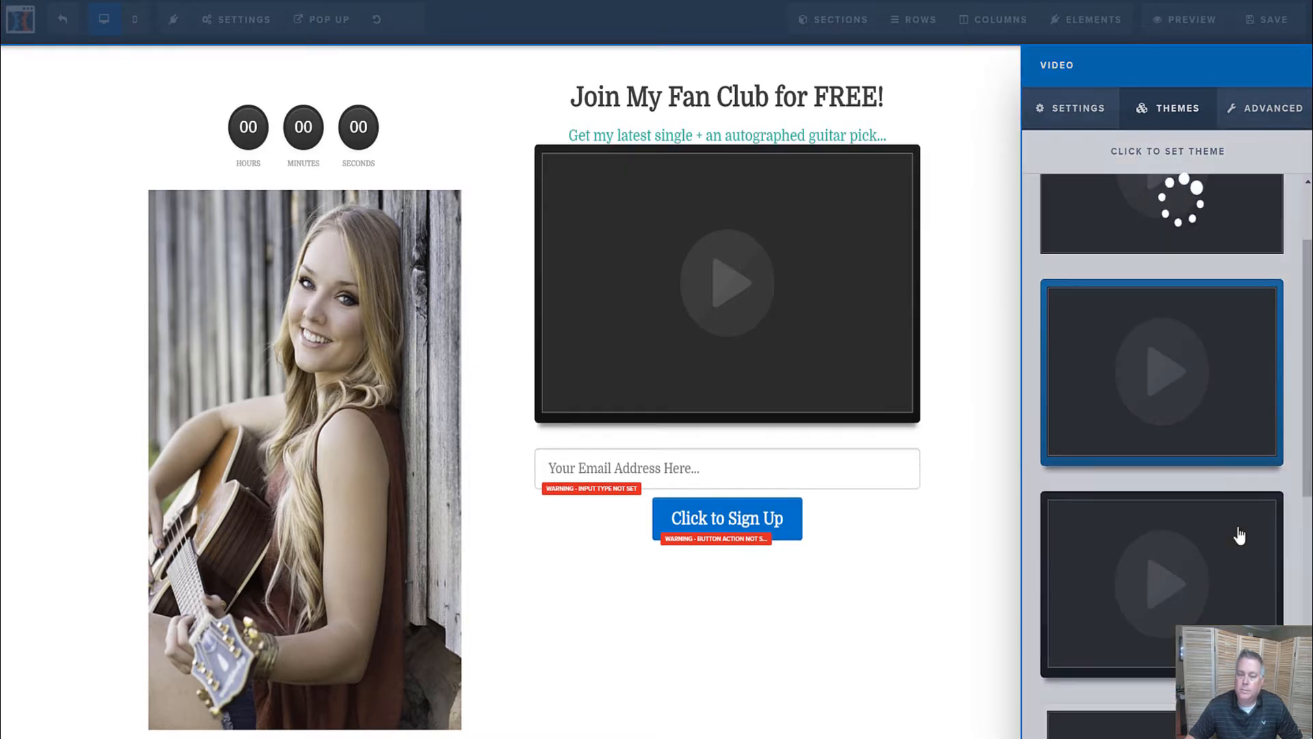
pyautogui.click(1267, 112)
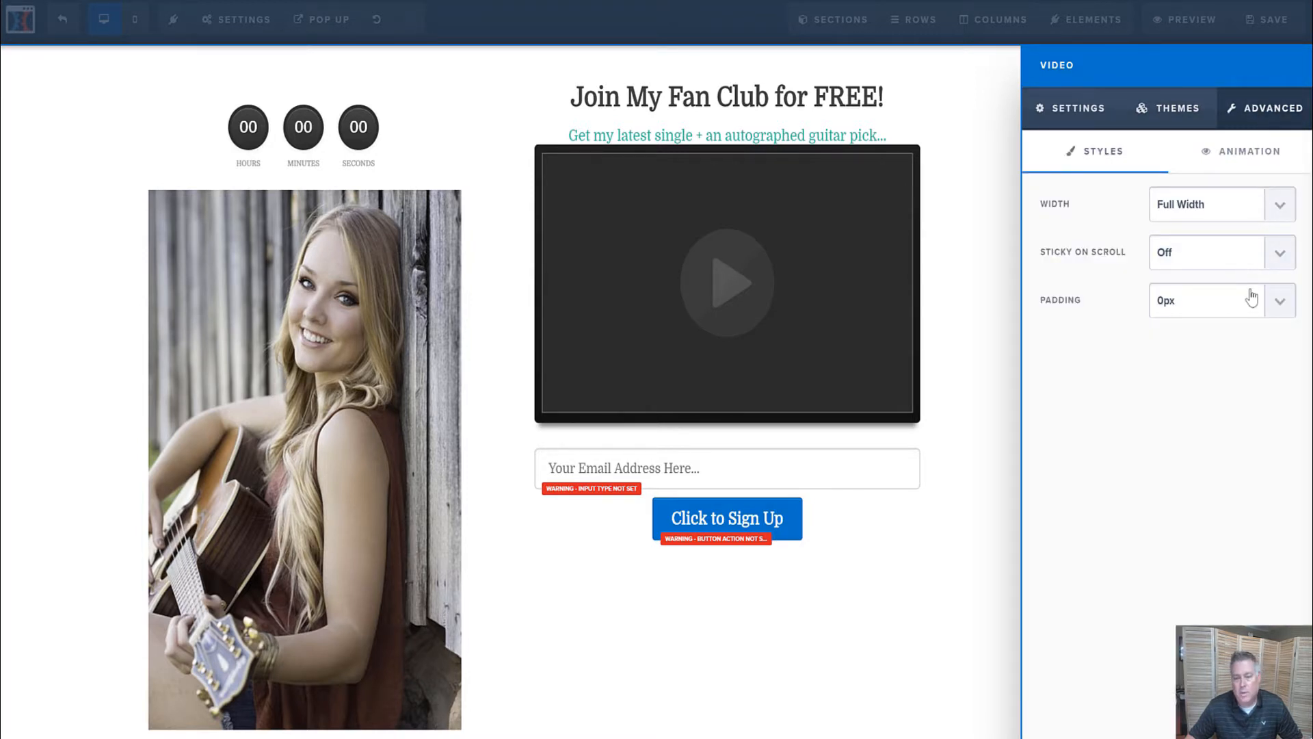
pyautogui.click(967, 467)
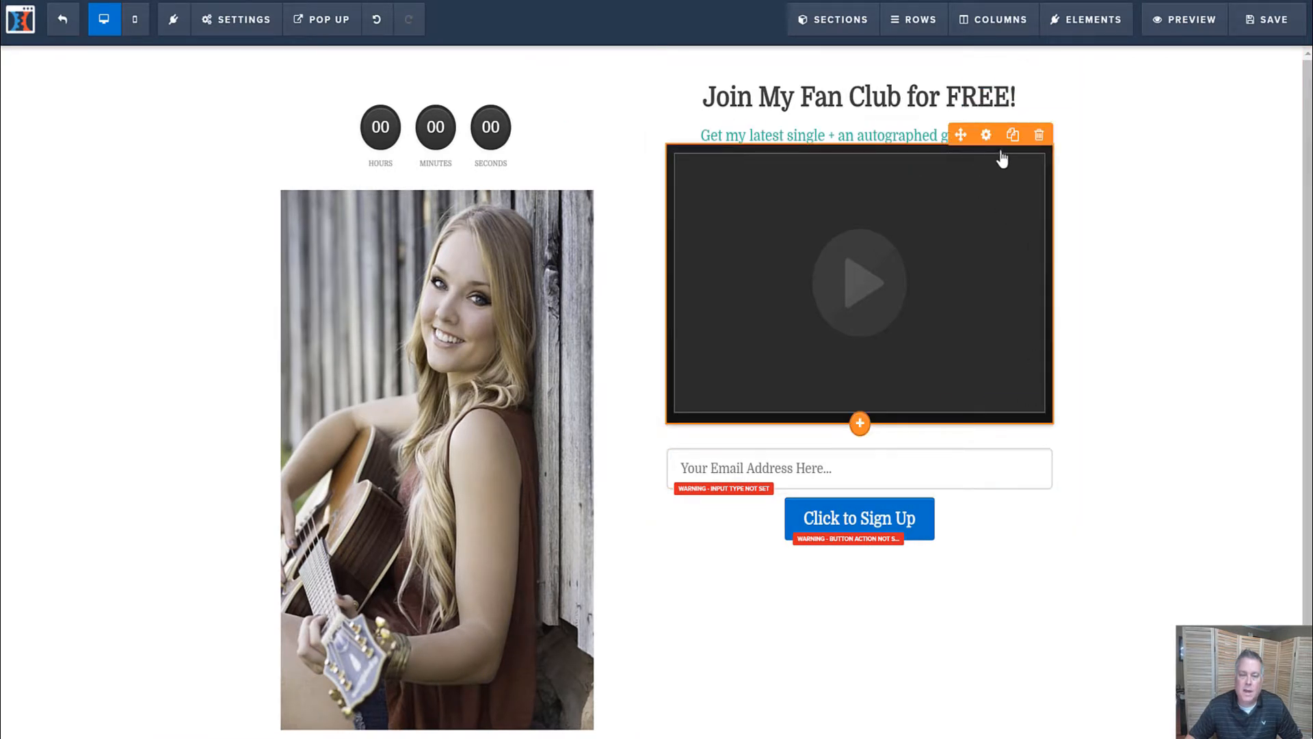
# Step: Set the framed video's top margin to 20 to space it below the sub-headline
pyautogui.click(986, 135)
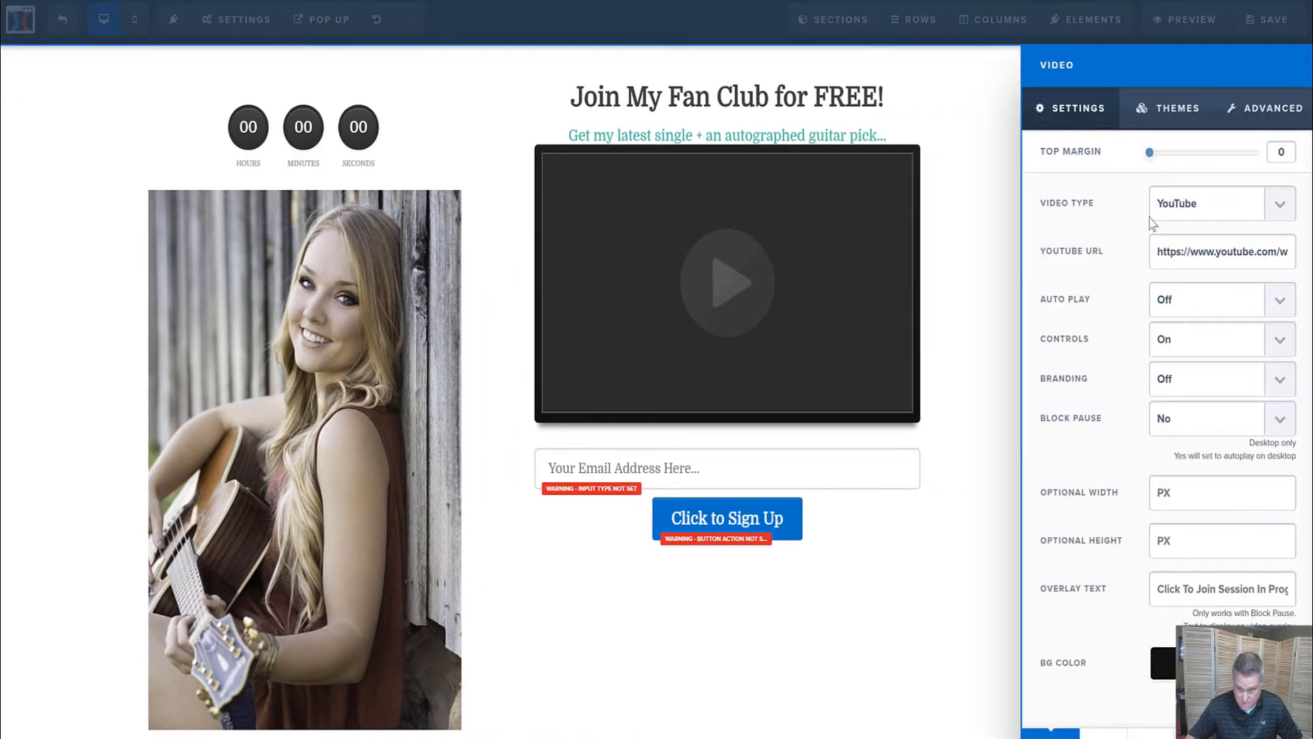
pyautogui.moveTo(1151, 156); pyautogui.dragTo(1171, 154)
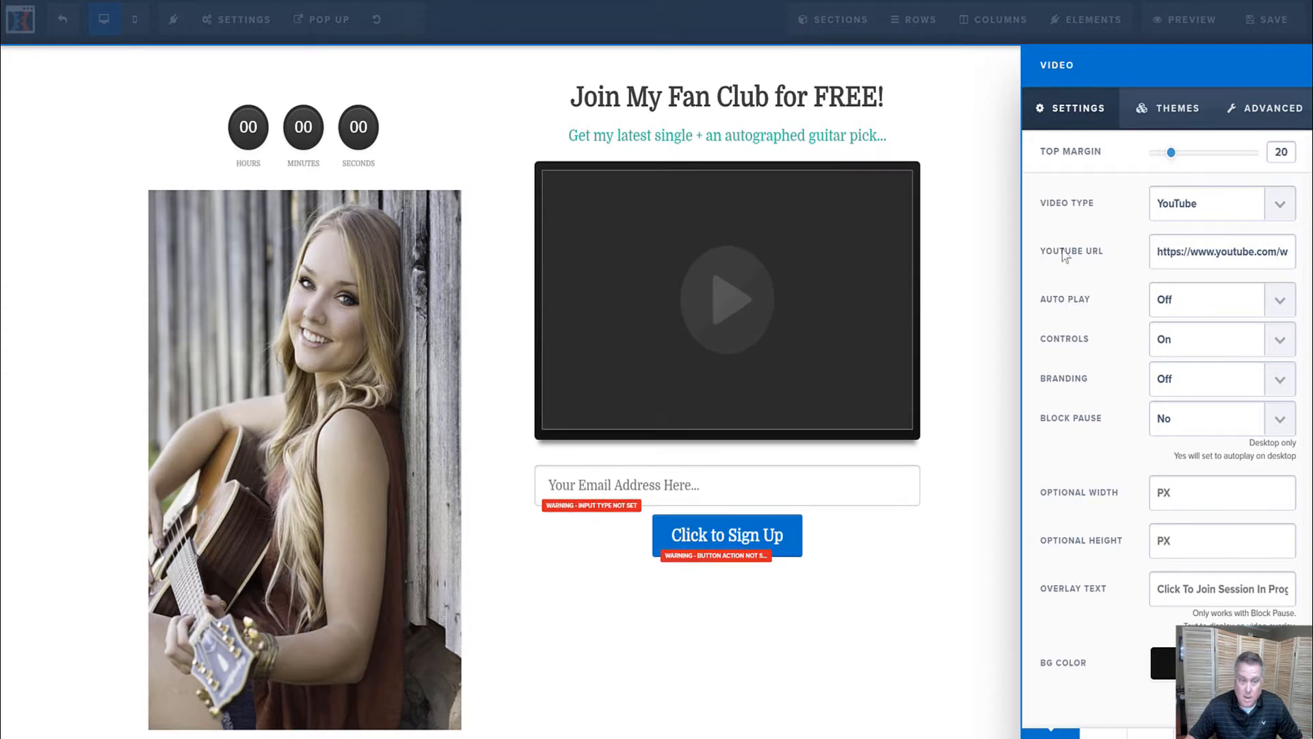
pyautogui.click(967, 331)
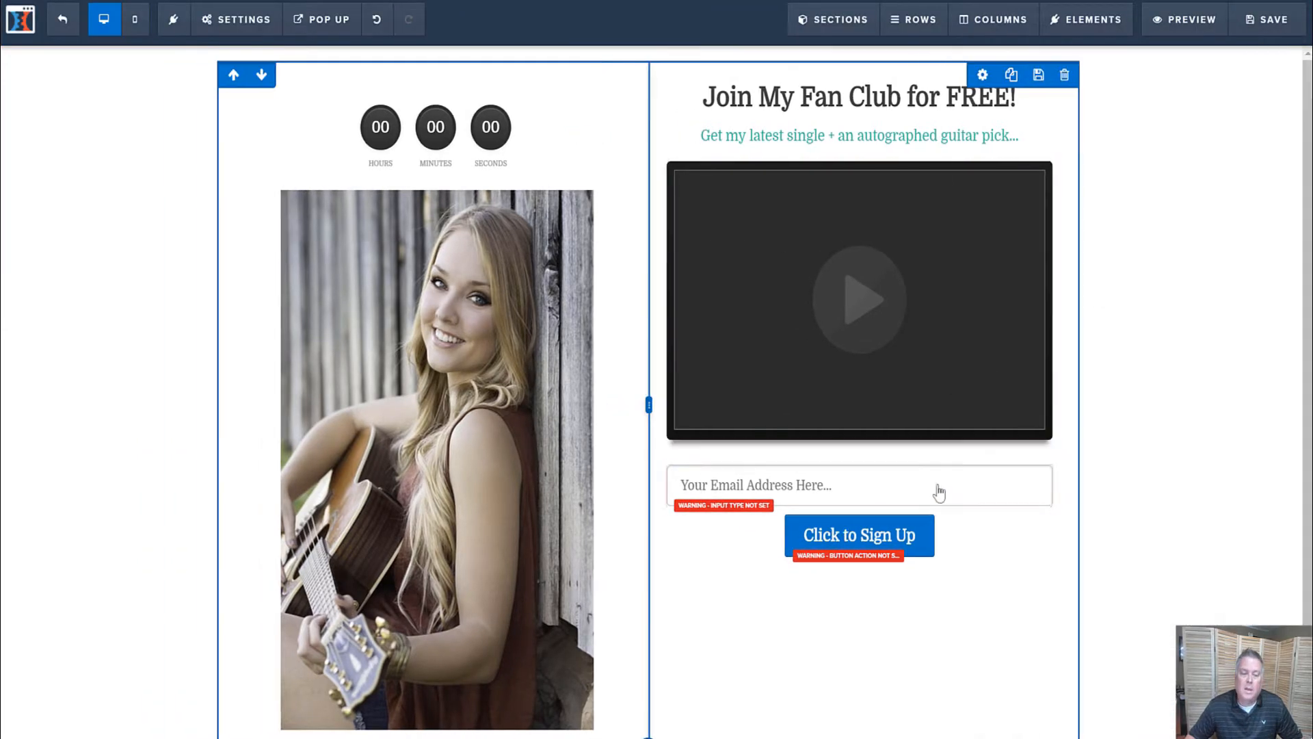
# Step: Set the email field's input type to Email Address and check its available themes and advanced style options
pyautogui.click(889, 491)
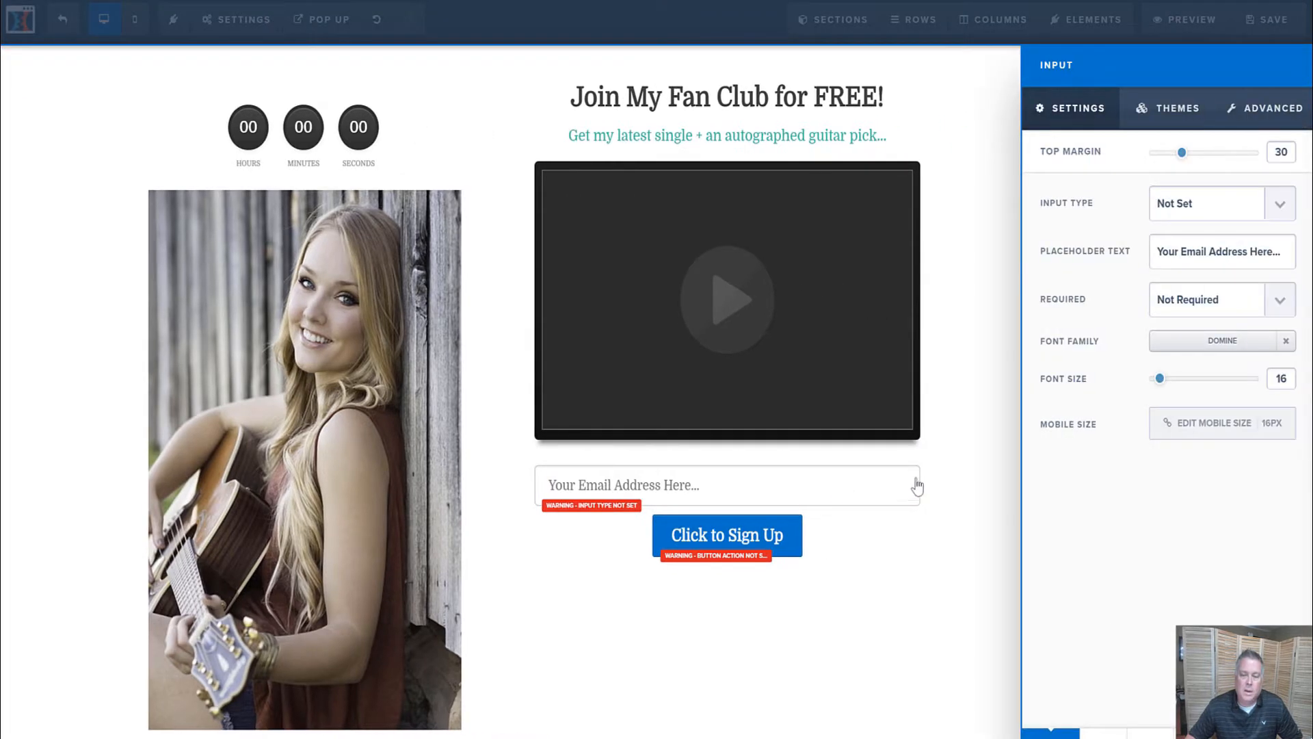
pyautogui.click(1277, 212)
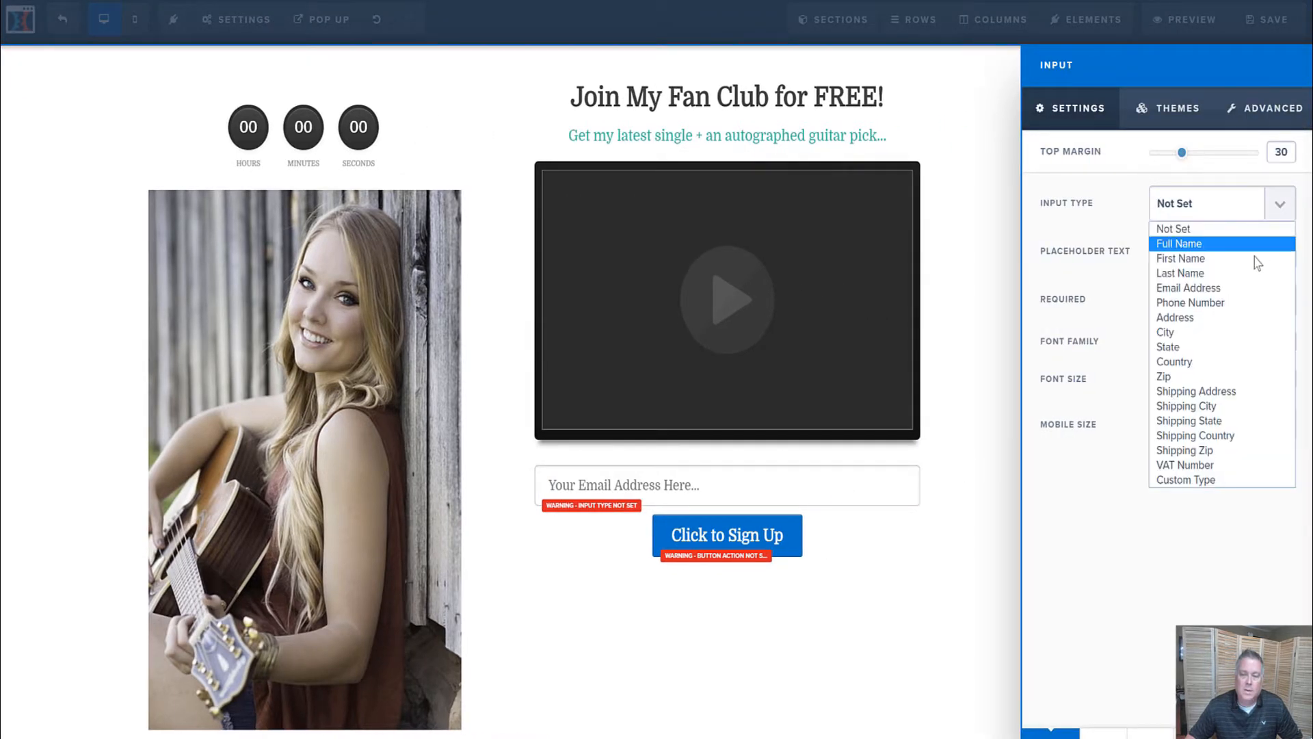
pyautogui.click(1232, 295)
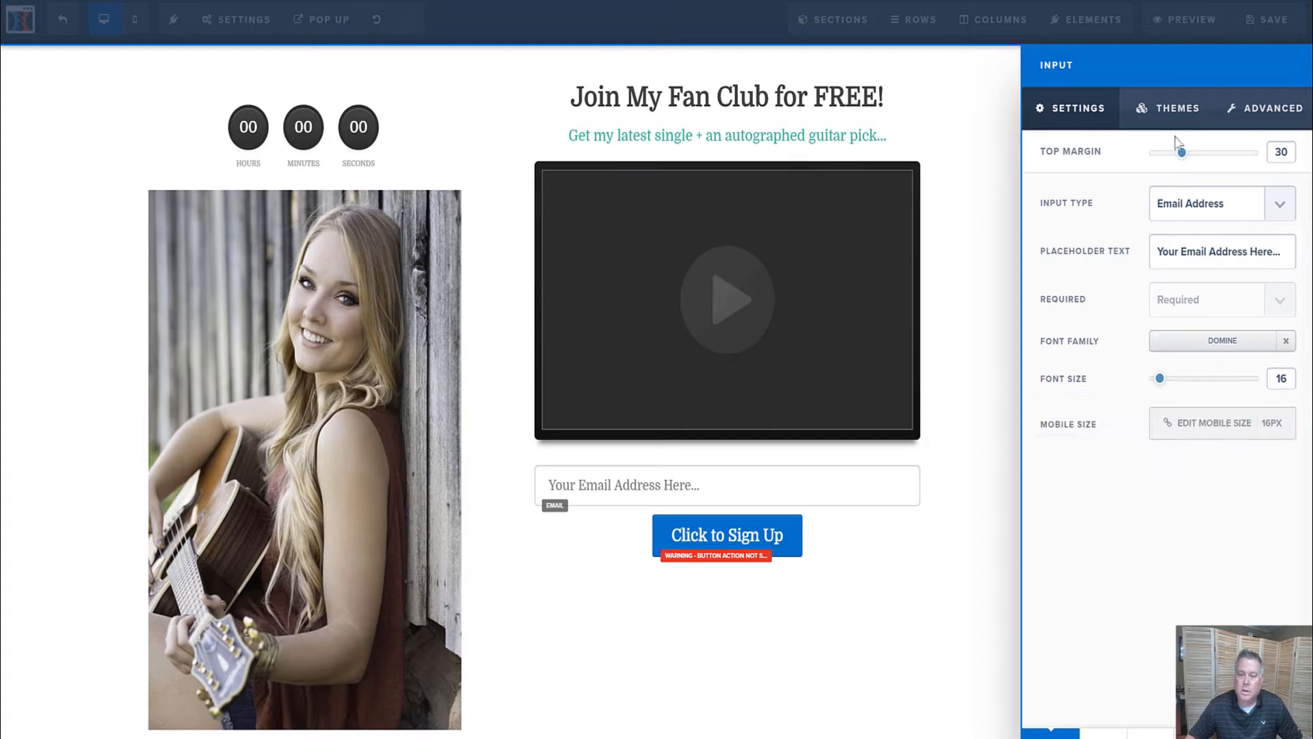
pyautogui.click(1171, 110)
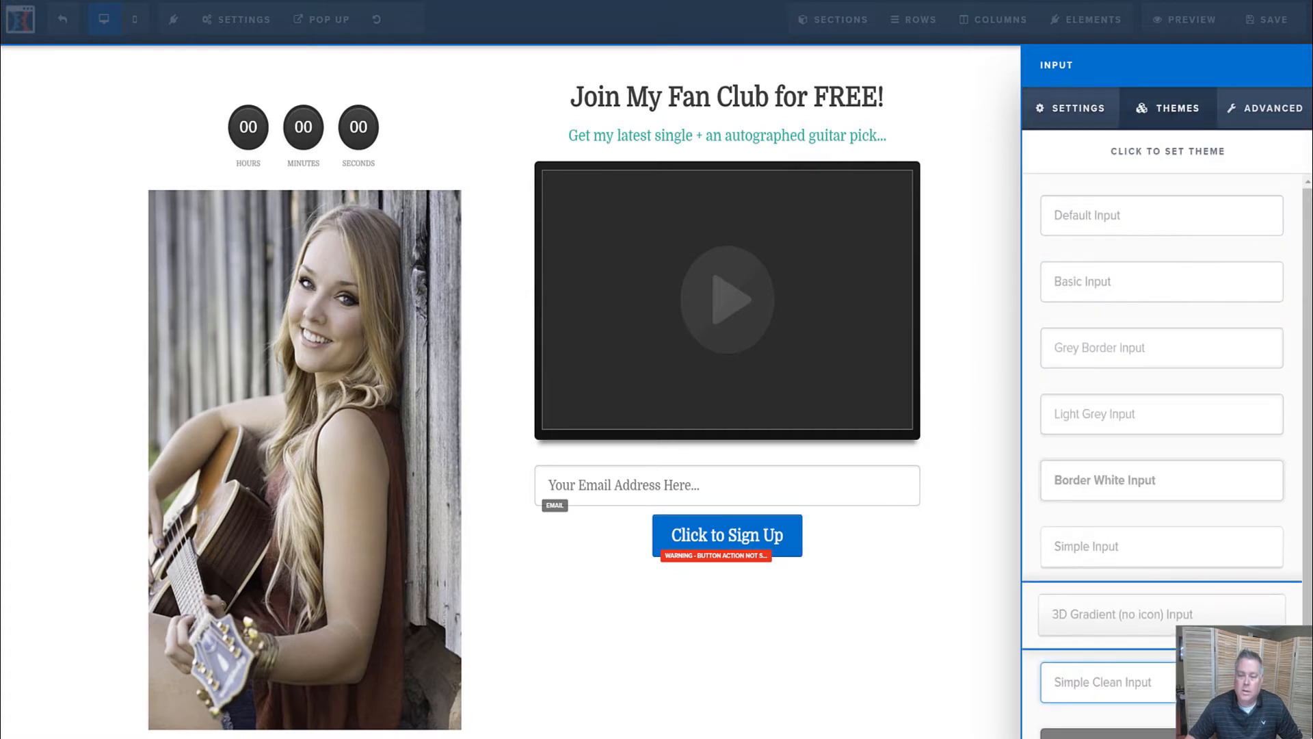
pyautogui.click(1267, 115)
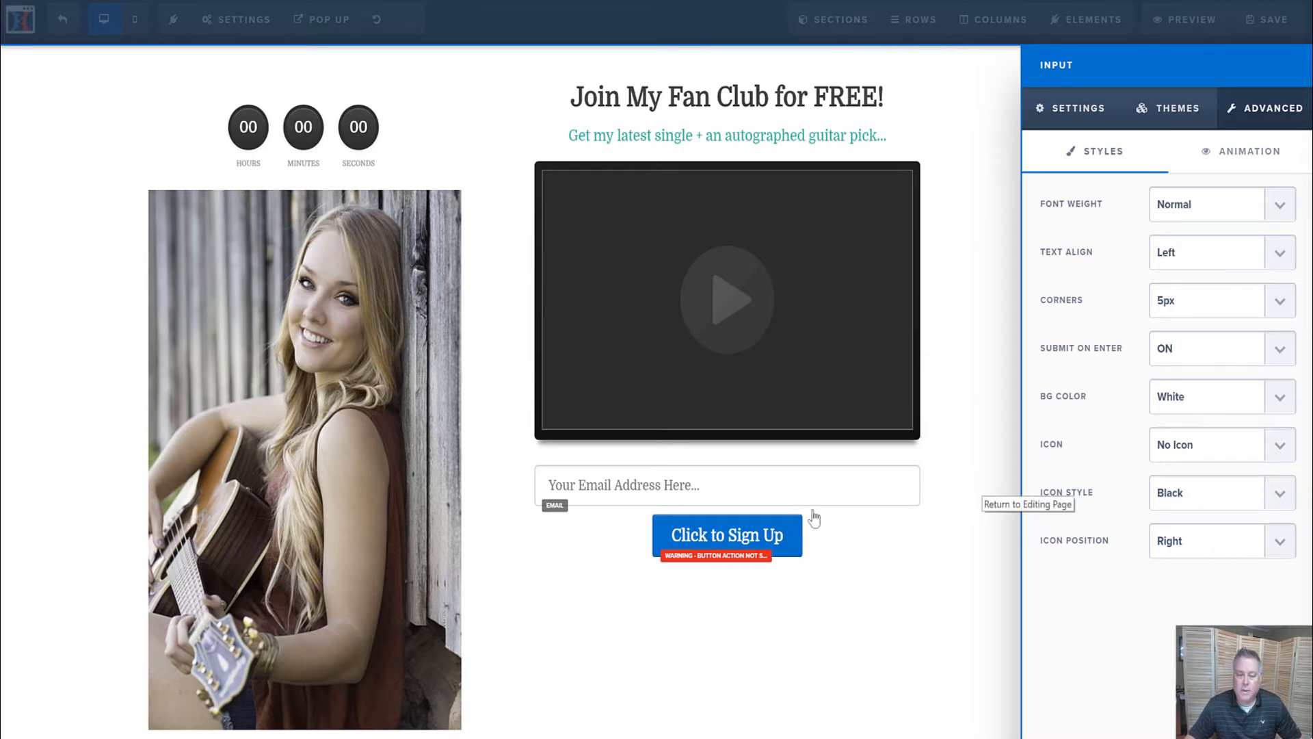
pyautogui.click(879, 547)
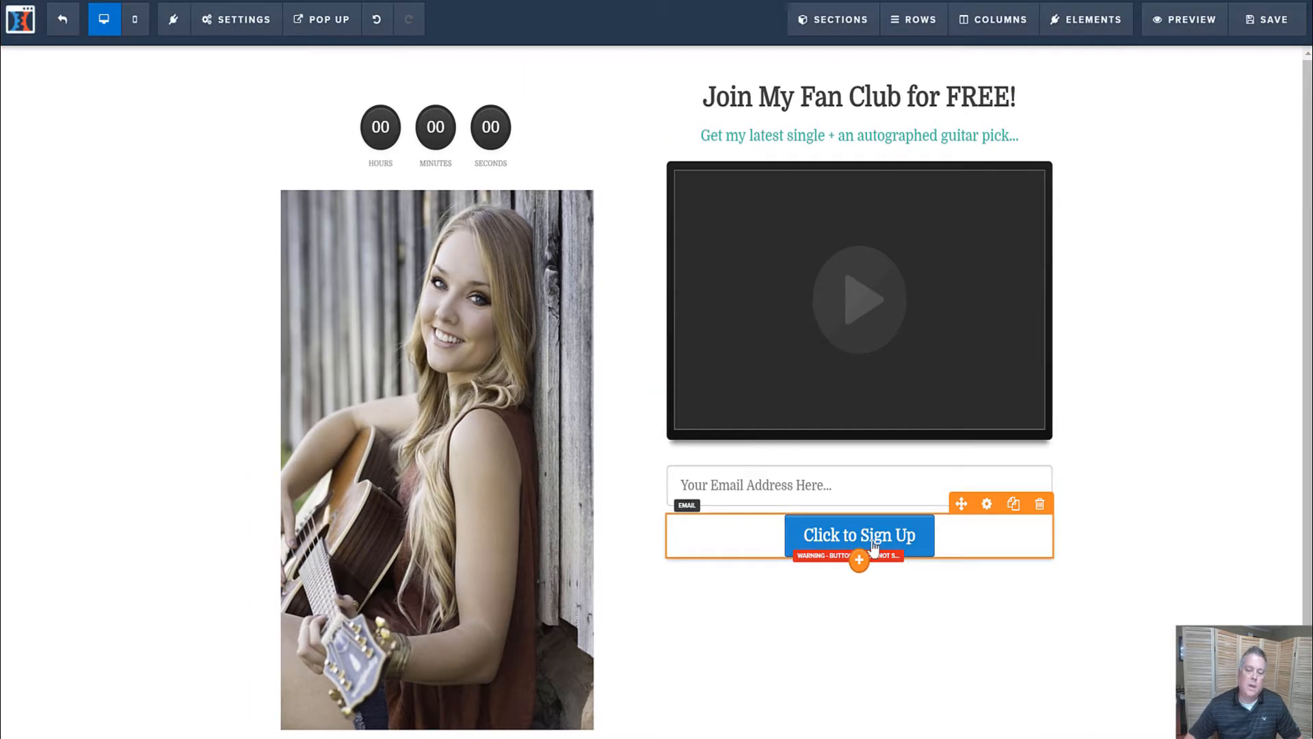
# Step: Change the sign-up button's text to "Click Here to Join For Free!"
pyautogui.click(879, 543)
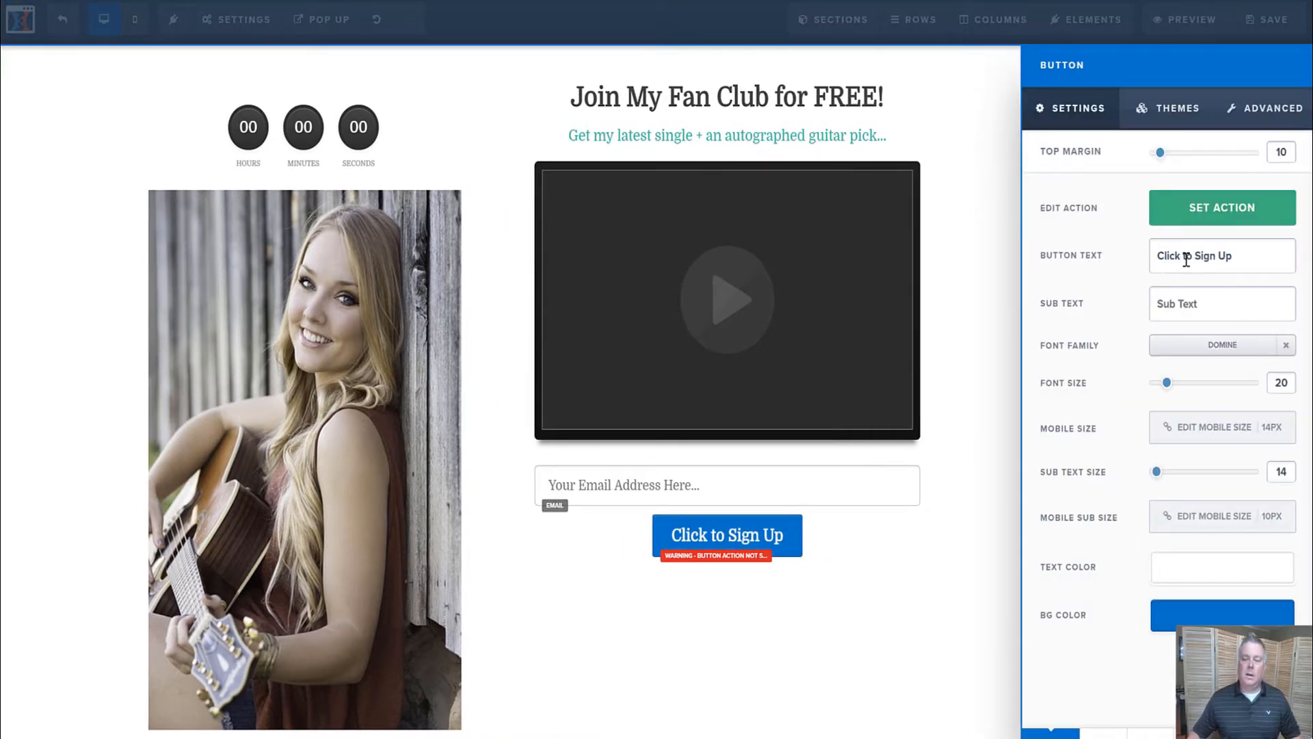
pyautogui.moveTo(1185, 259); pyautogui.dragTo(1235, 257)
pyautogui.write('Here ')
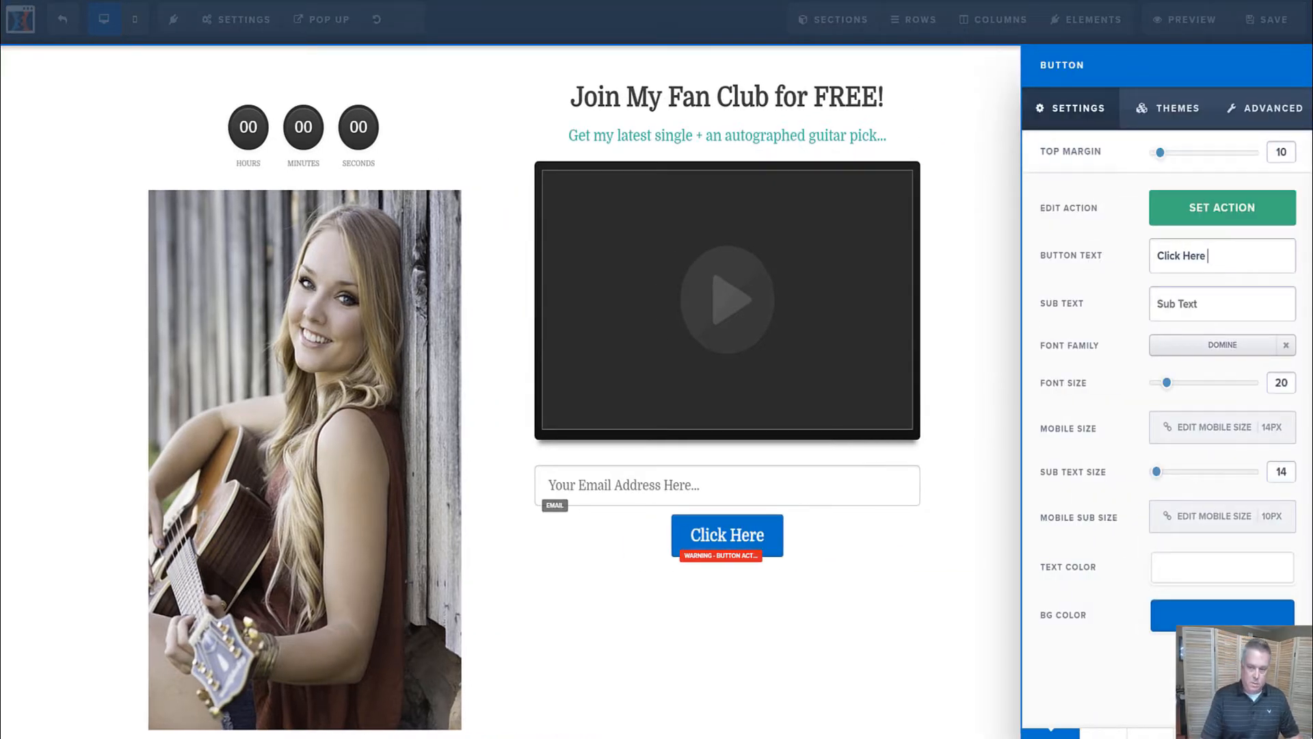
pyautogui.write('to Join For')
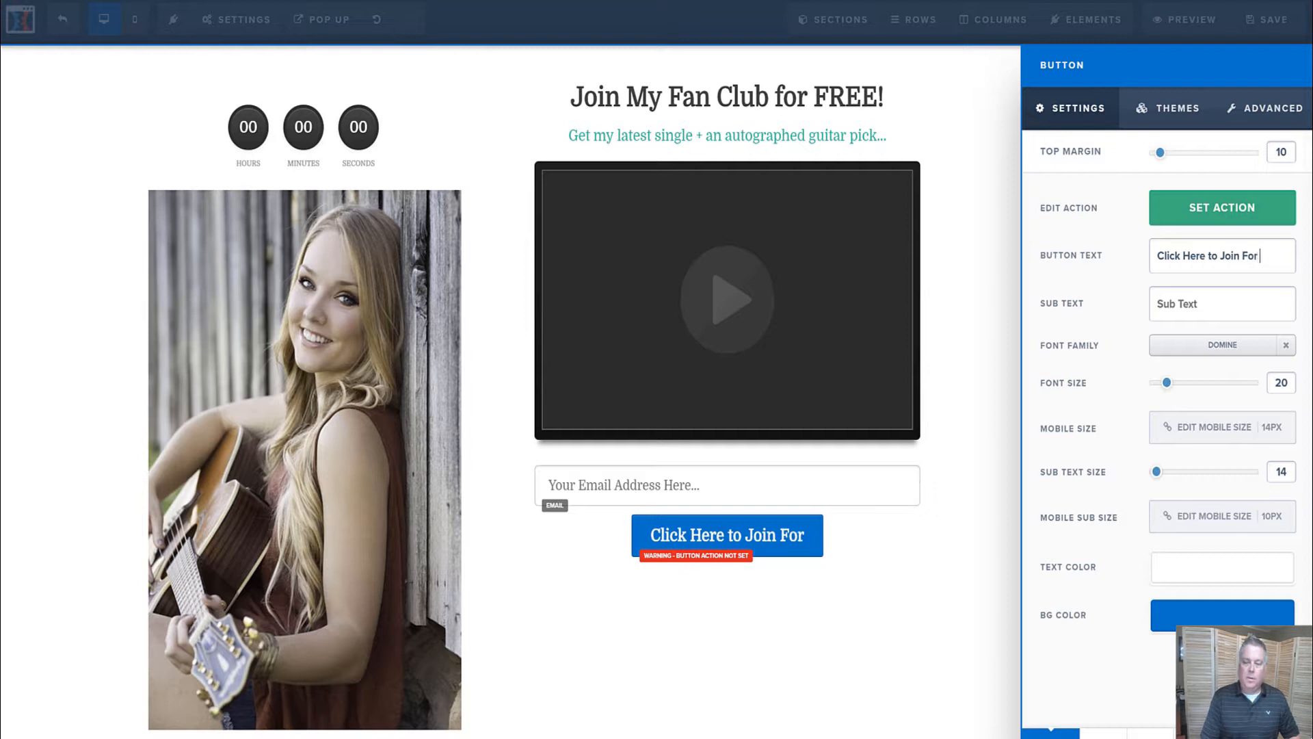
pyautogui.write(' Free!')
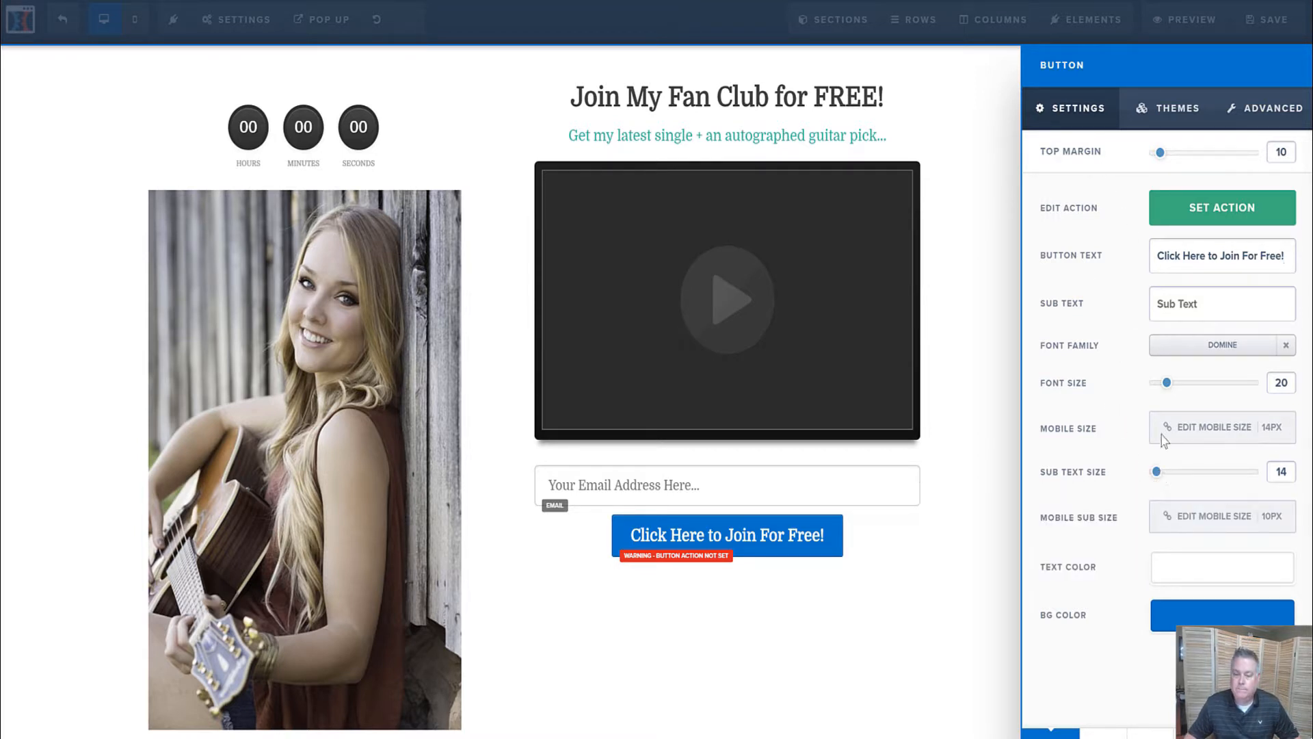
# Step: Set the button's font size to 30 and its background to the recently used teal blue #59b7c2
pyautogui.moveTo(1167, 383); pyautogui.dragTo(1185, 384)
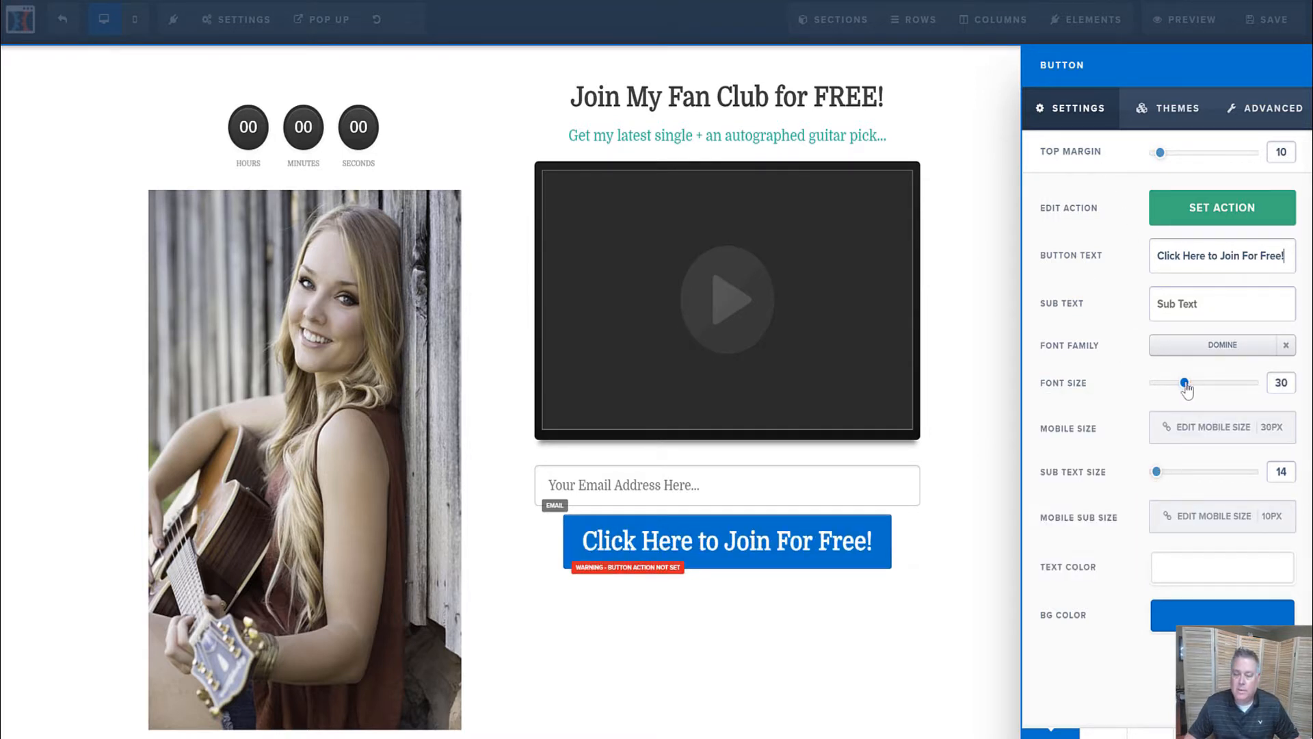
pyautogui.click(1196, 613)
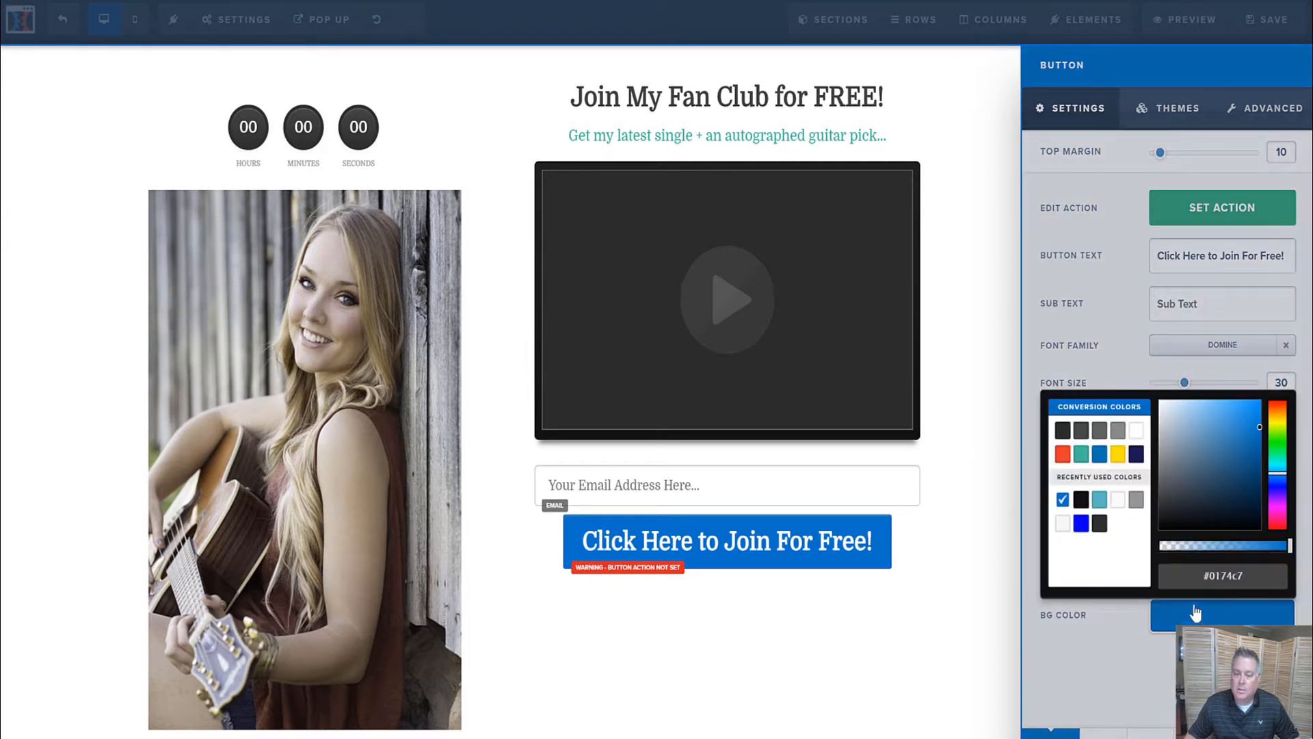
pyautogui.click(1099, 500)
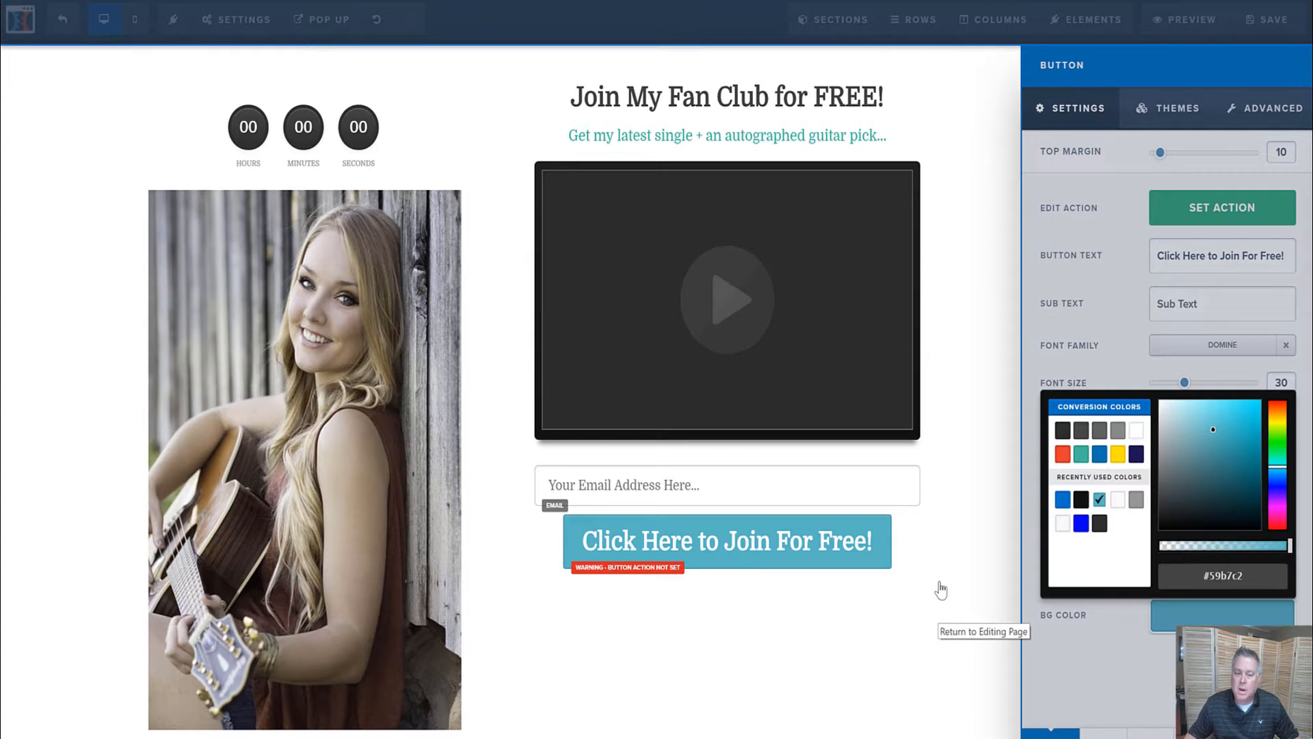
# Step: Add the sub text "You're gonna love it..." to the button
pyautogui.click(1235, 302)
pyautogui.write('Yo')
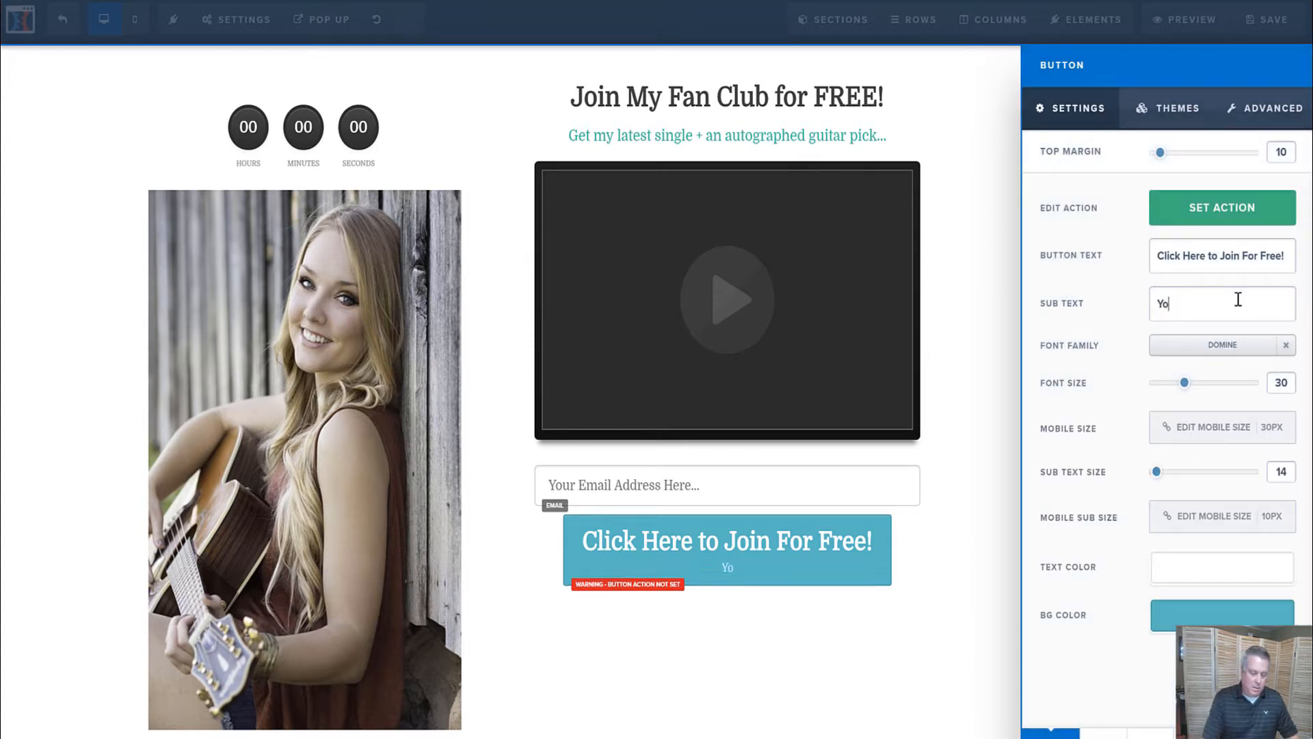
pyautogui.write('u')
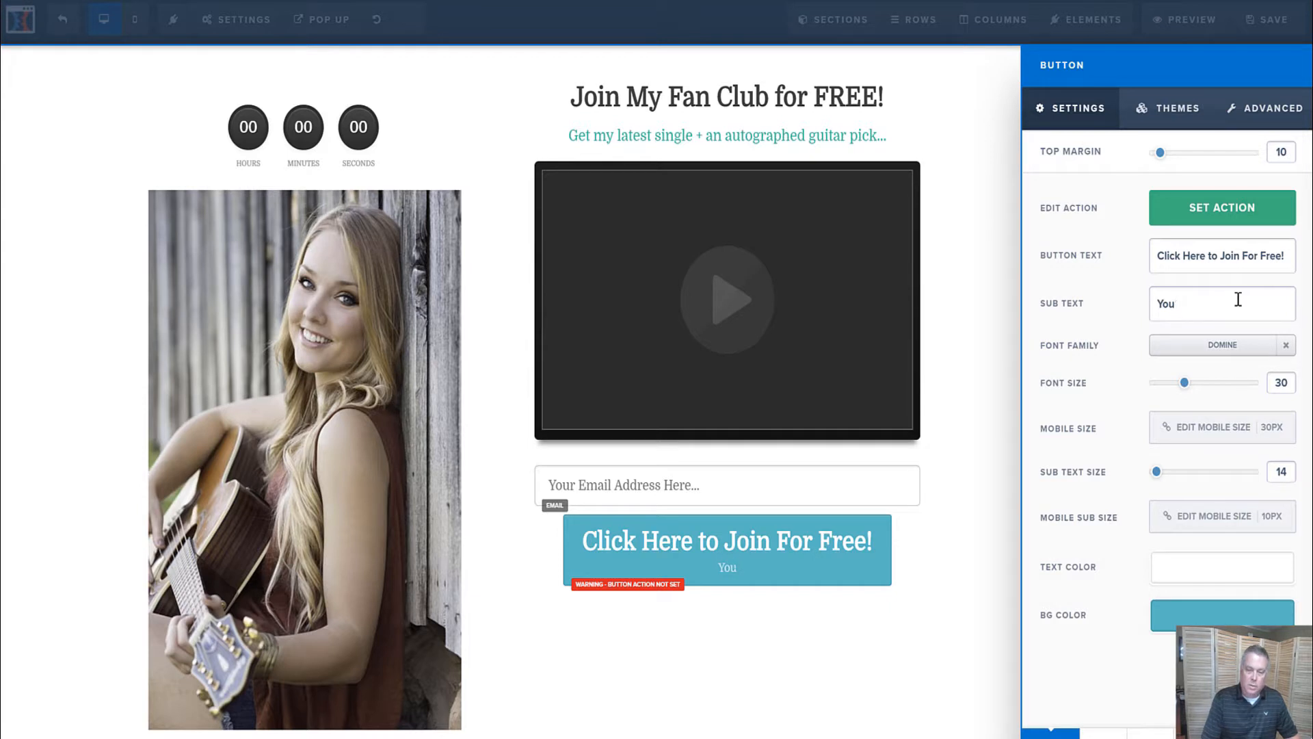
pyautogui.write("'re gon")
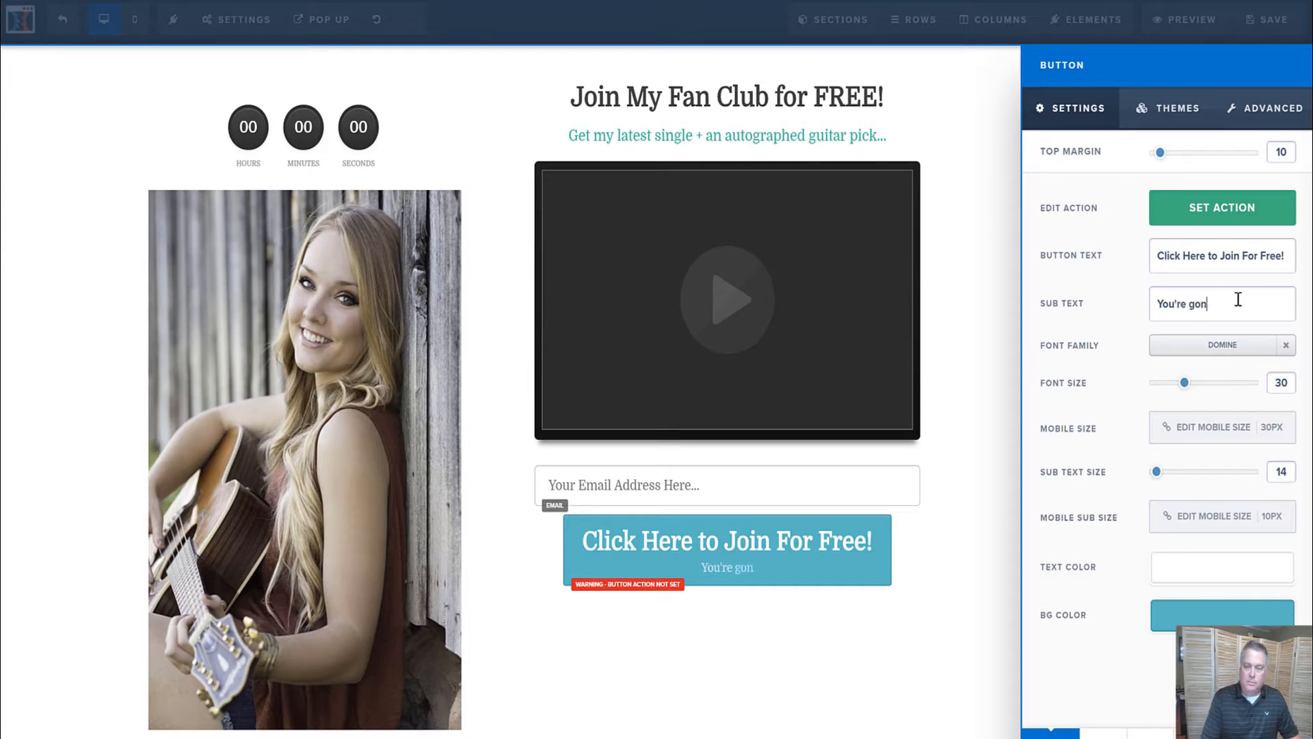
pyautogui.write('na love it')
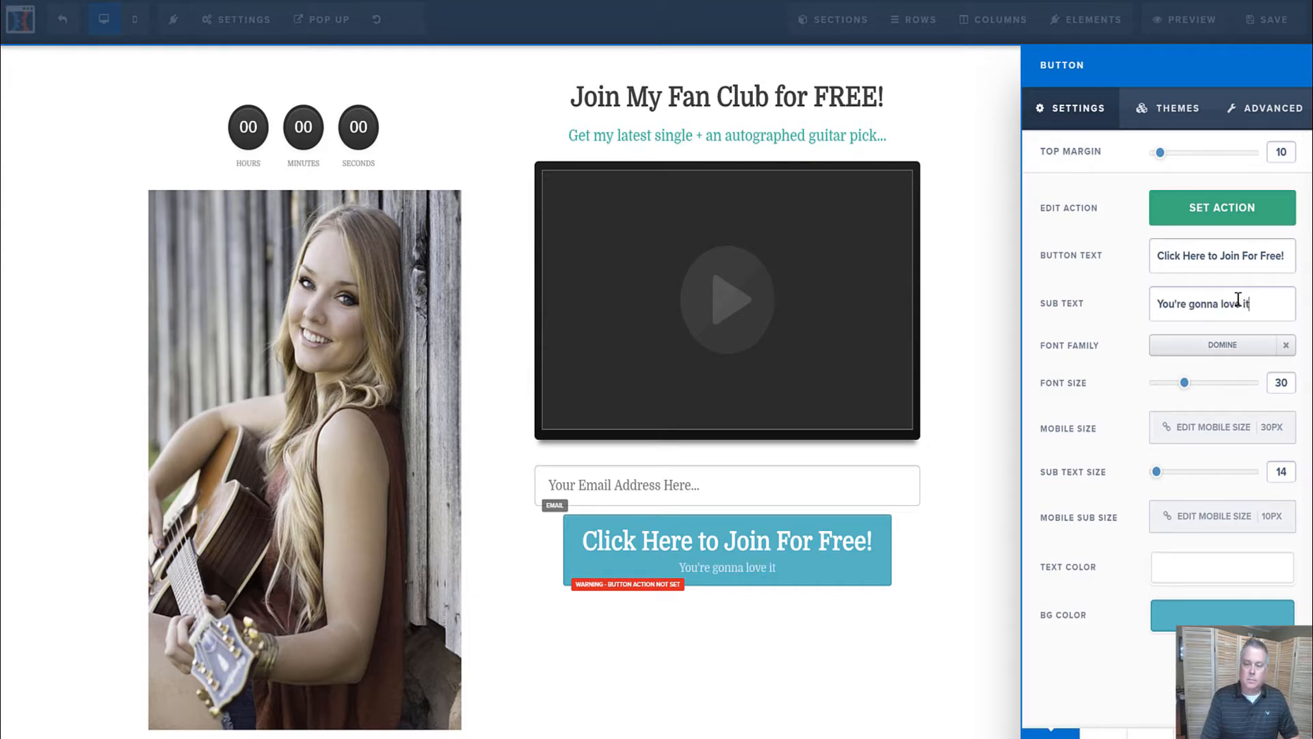
pyautogui.write('...')
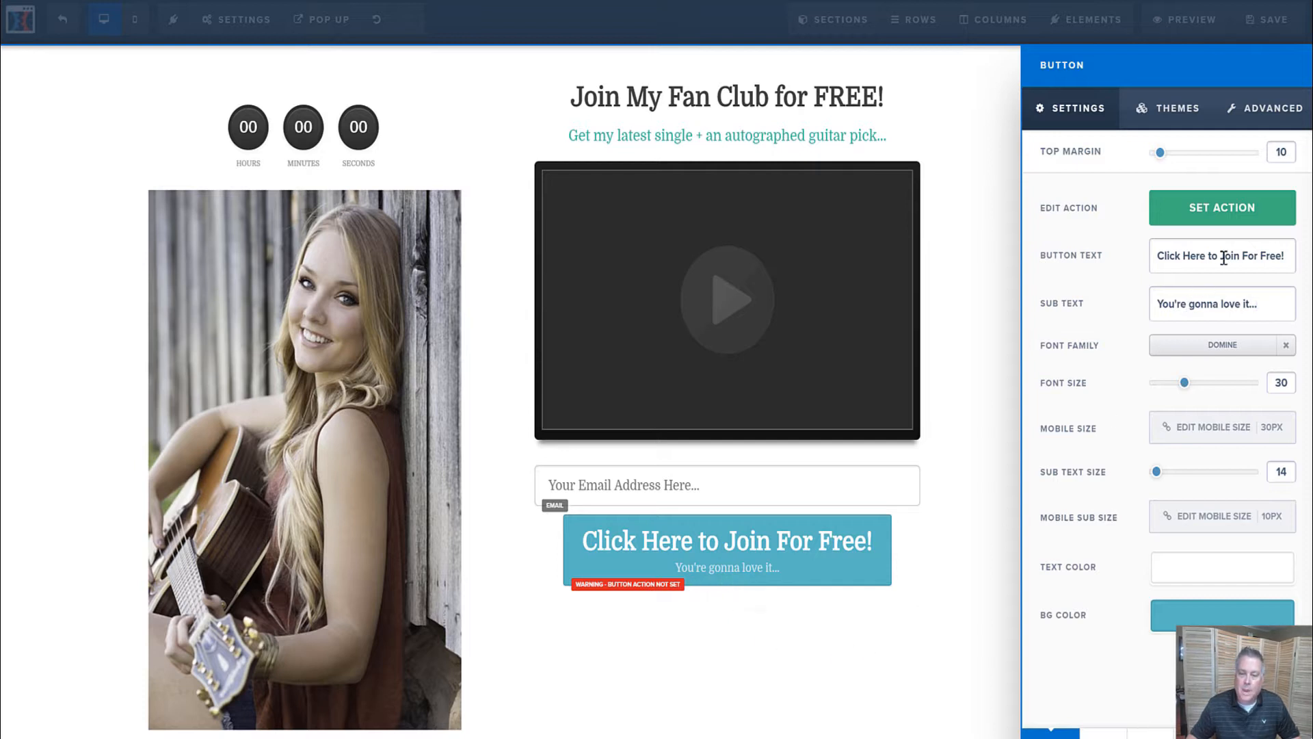
# Step: Check the button's themes and advanced styles, and set its action to Submit Order / Submit Form
pyautogui.click(1167, 108)
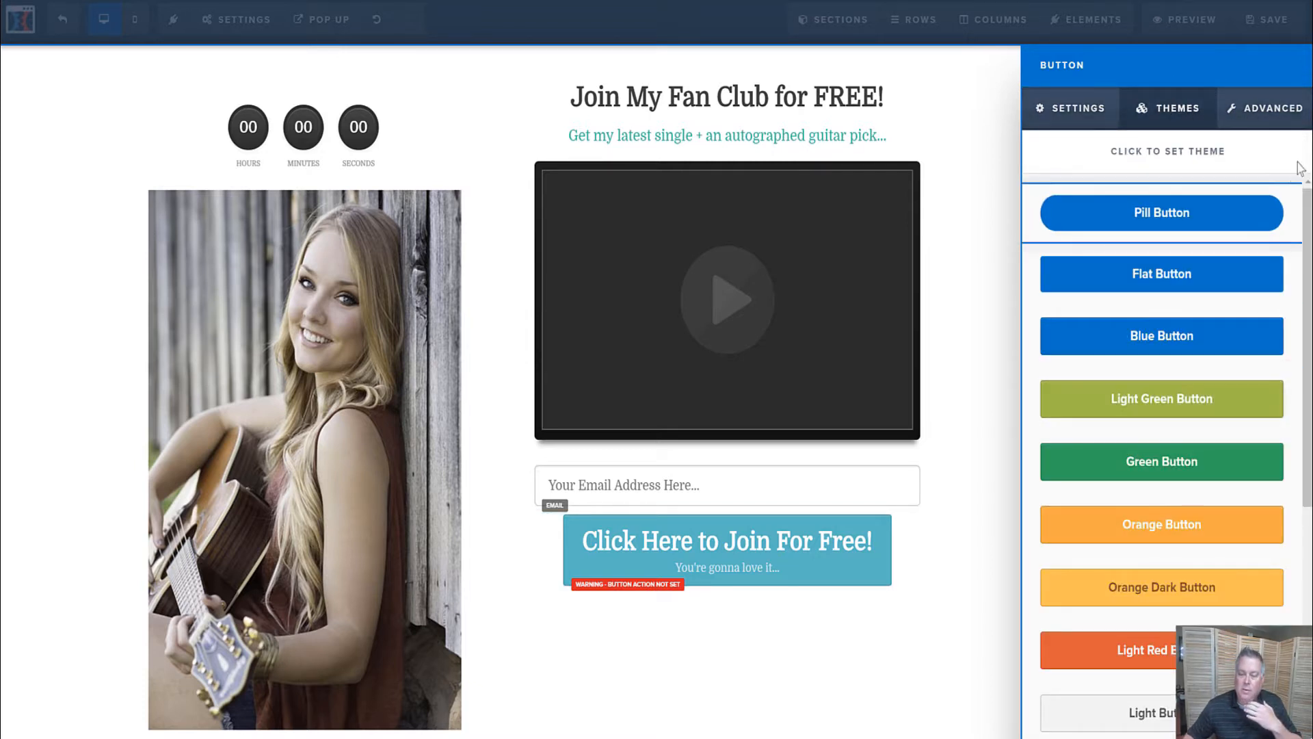
pyautogui.click(1289, 111)
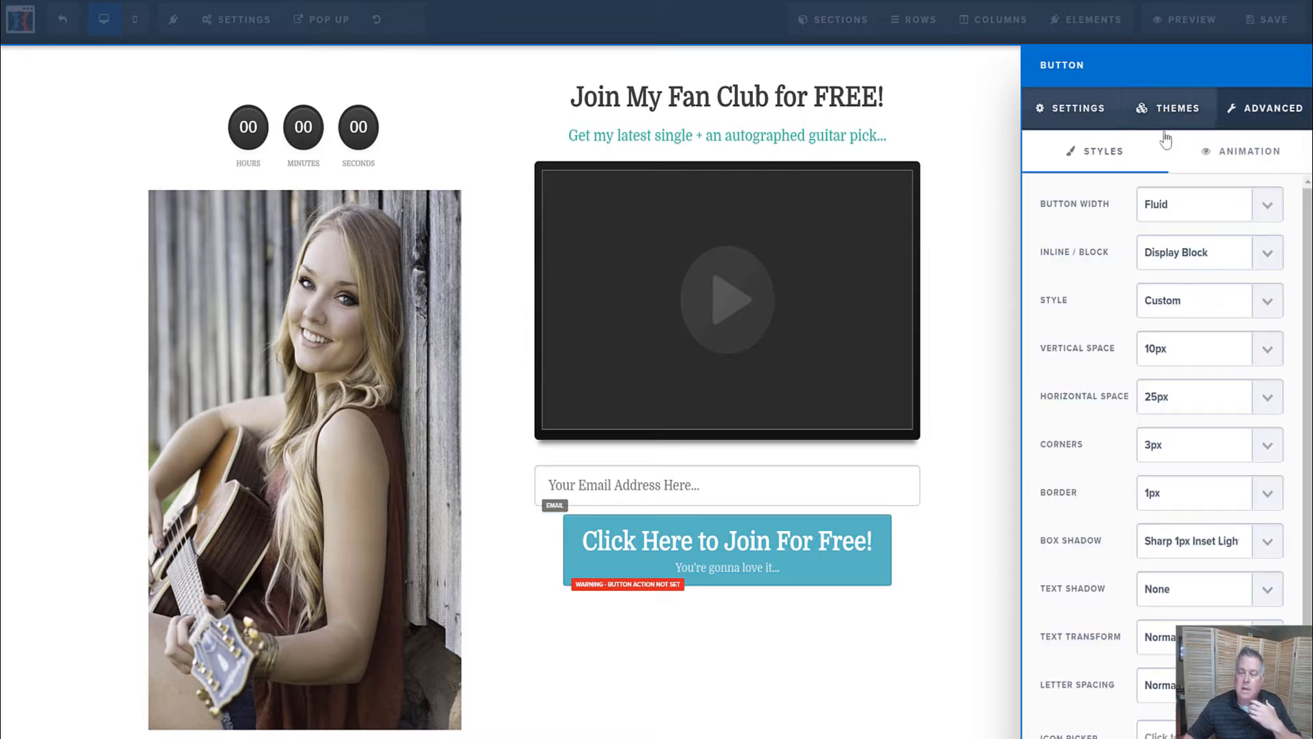
pyautogui.click(1082, 127)
pyautogui.click(1228, 210)
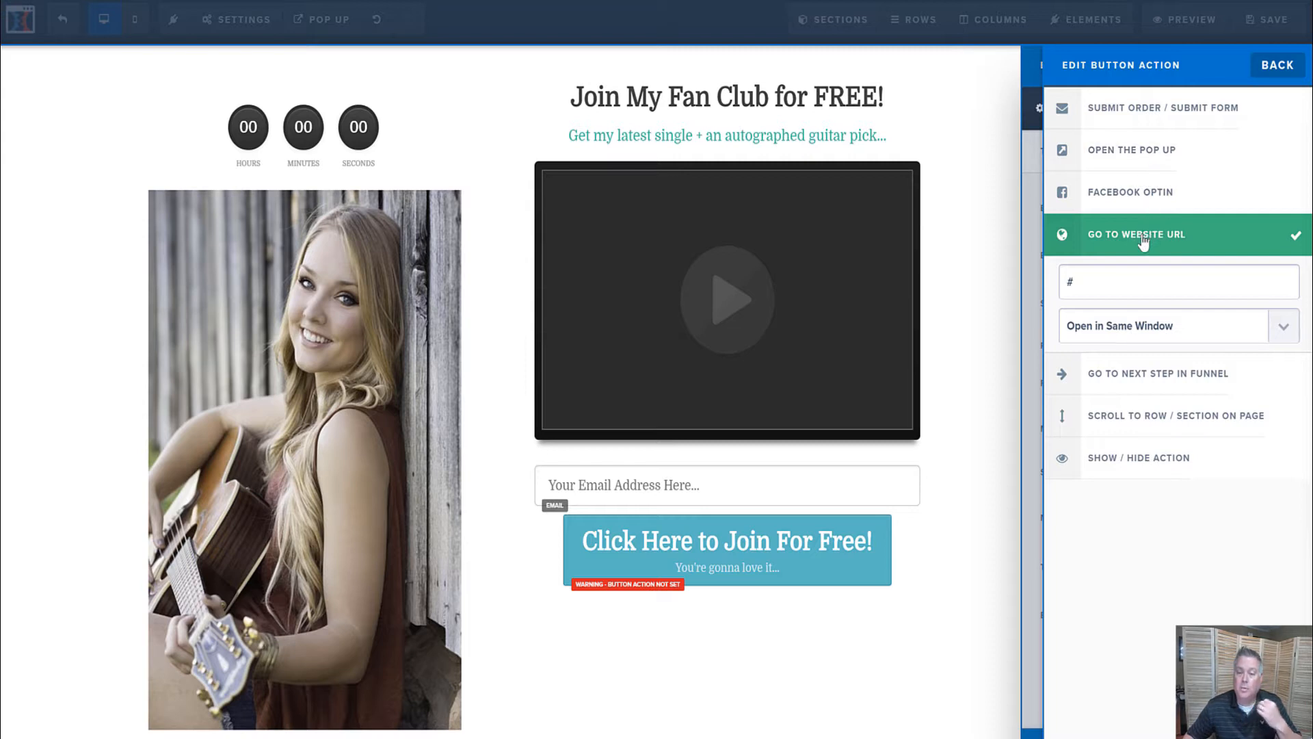
pyautogui.click(1168, 112)
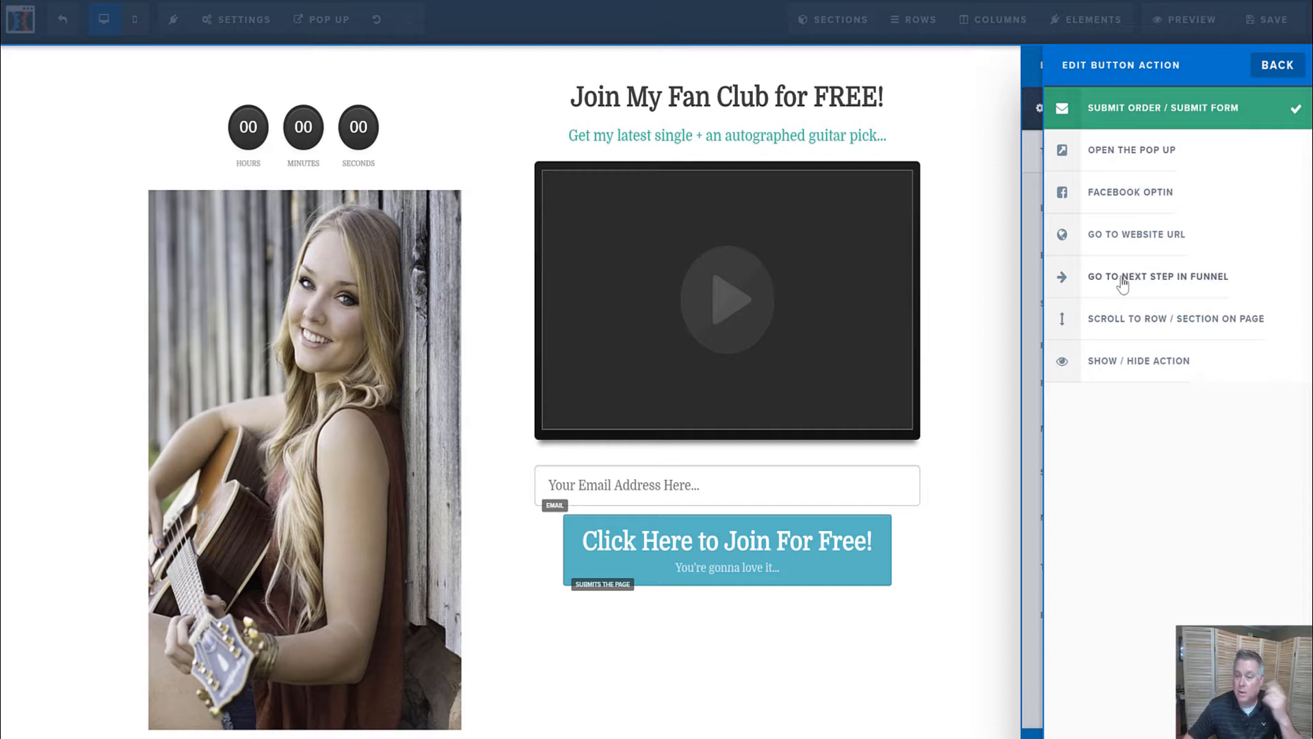
pyautogui.click(967, 313)
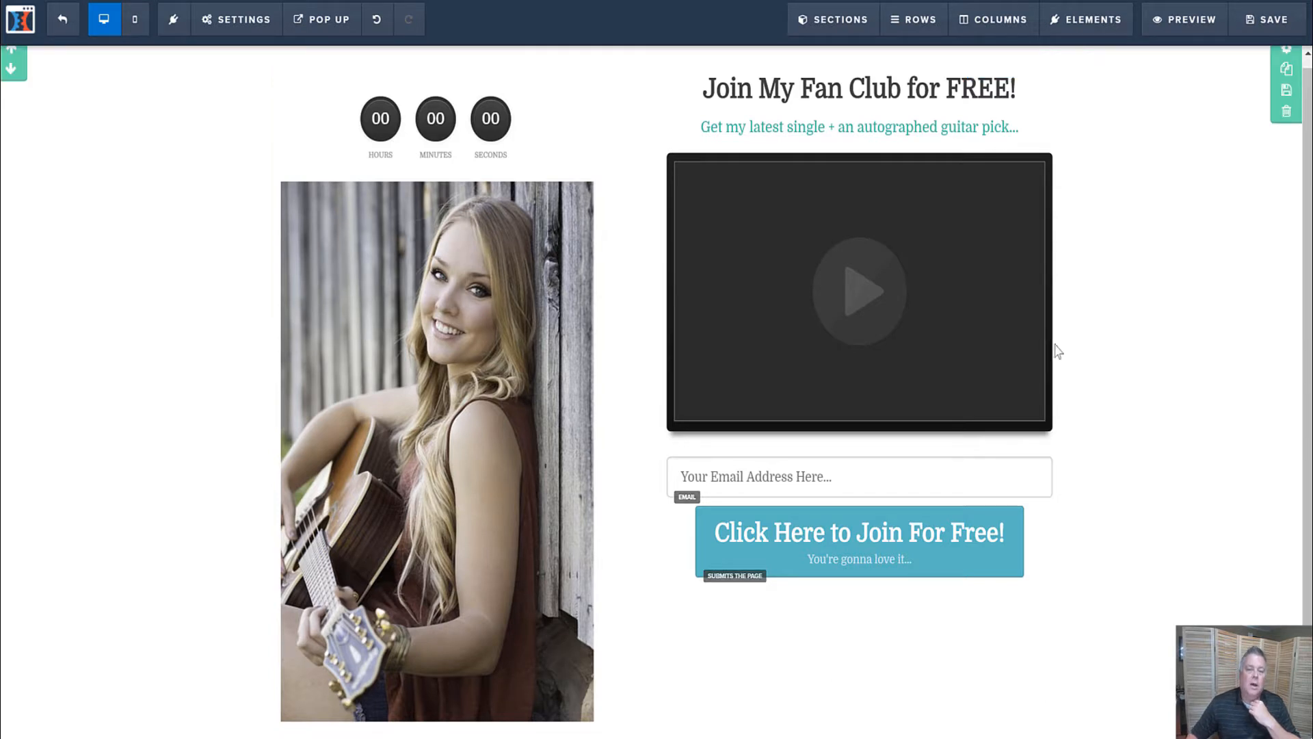
# Step: Try to add a full-width section to the page from the section layouts
pyautogui.moveTo(832, 18)
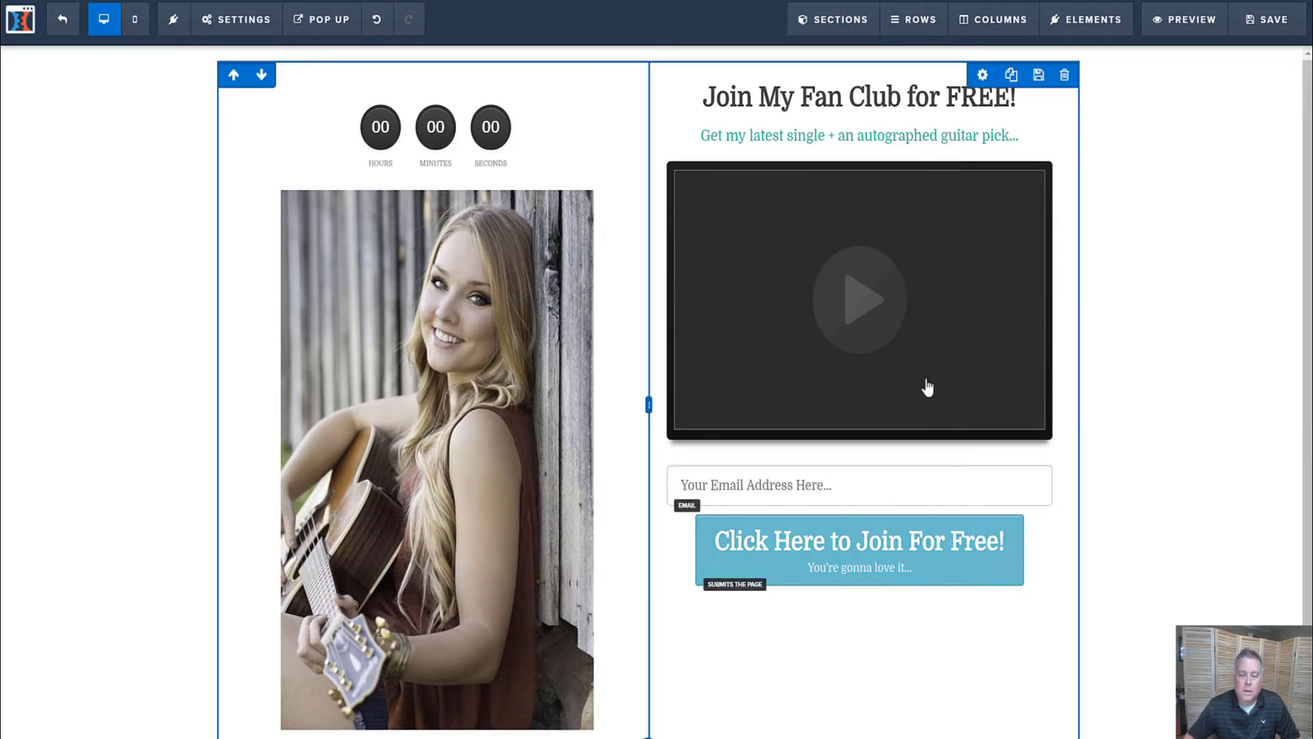
pyautogui.moveTo(845, 21)
pyautogui.click(848, 55)
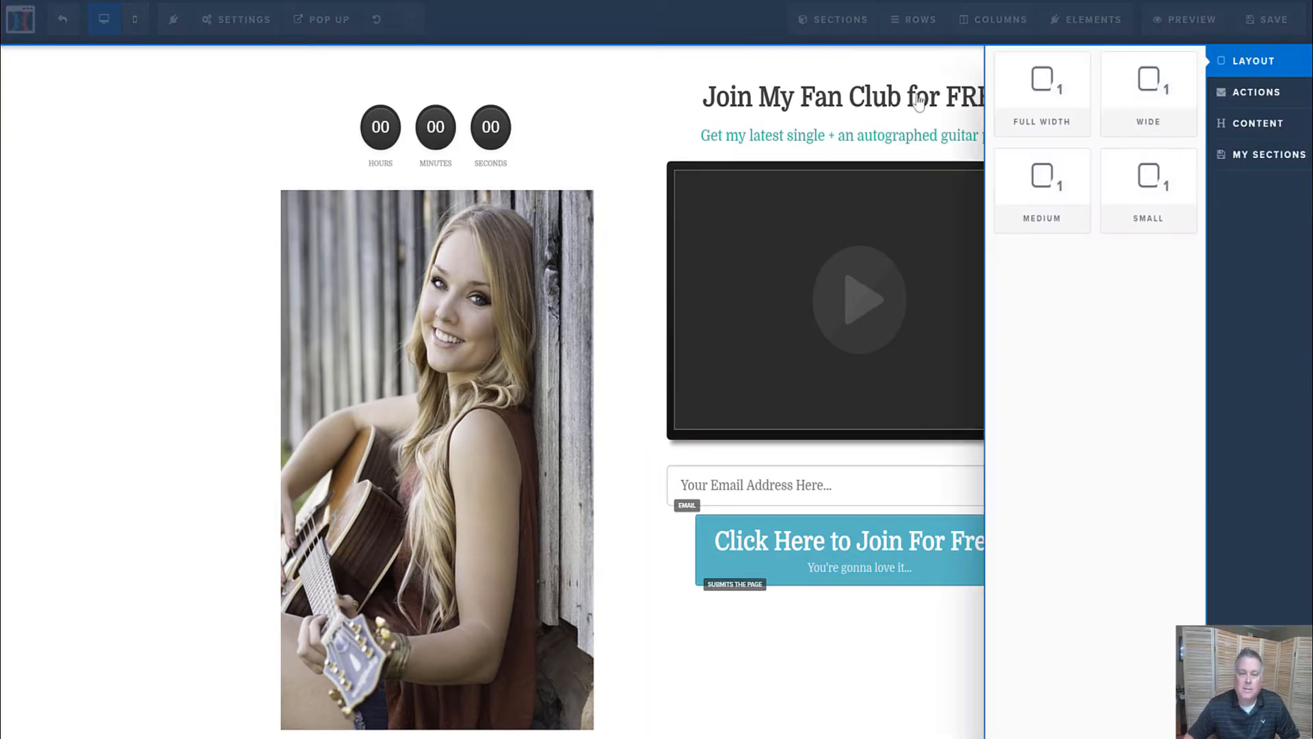
pyautogui.click(1040, 89)
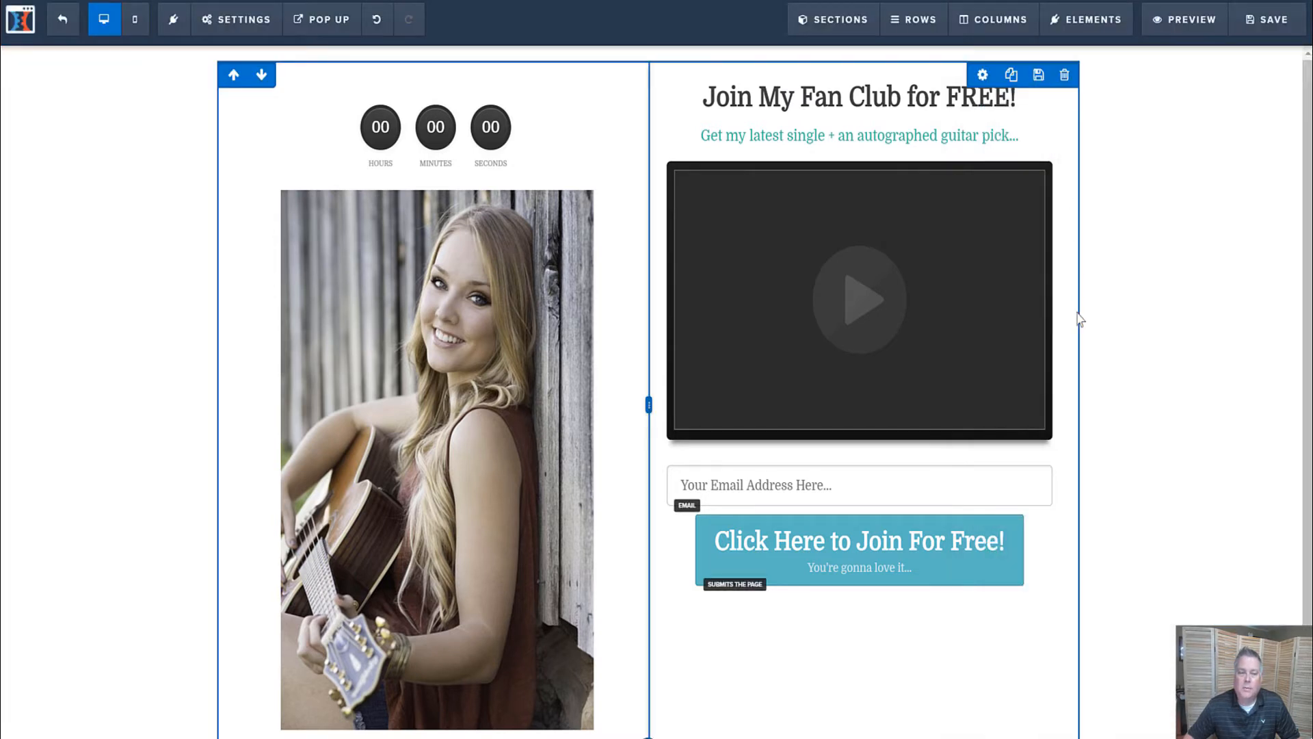
pyautogui.moveTo(836, 31)
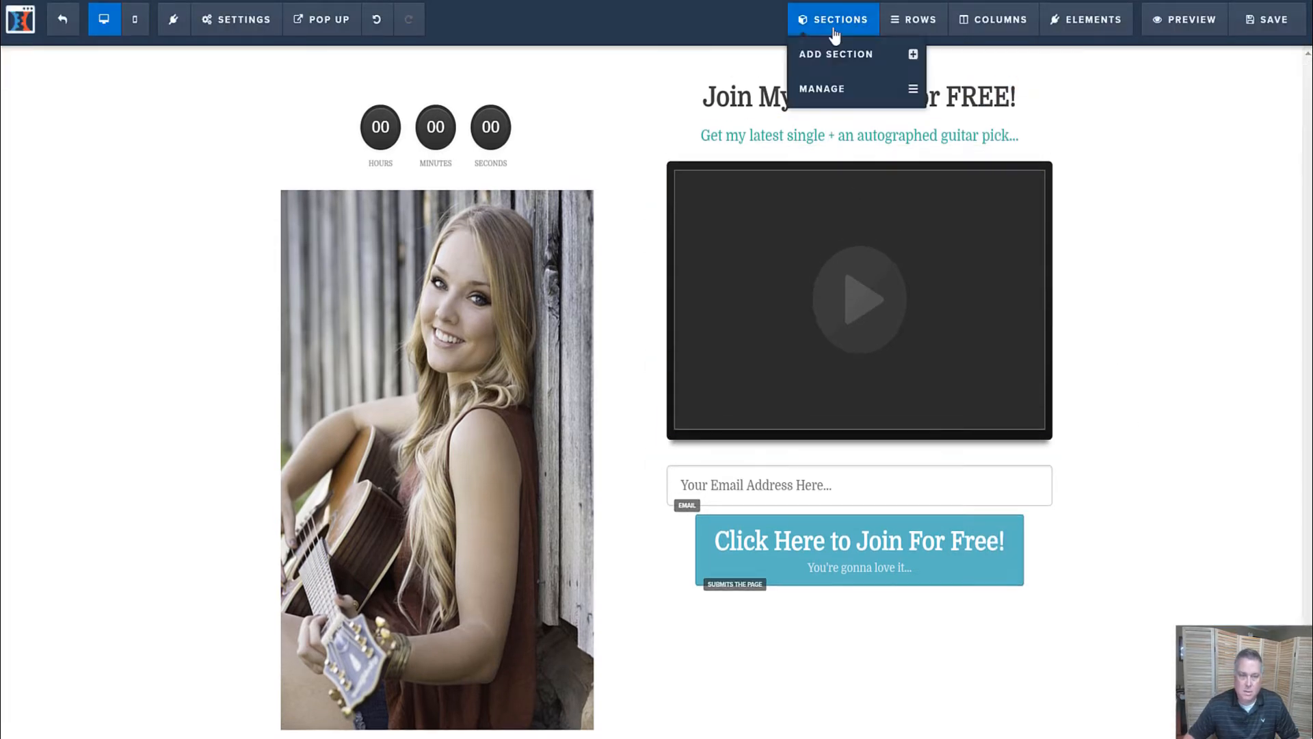
pyautogui.click(838, 54)
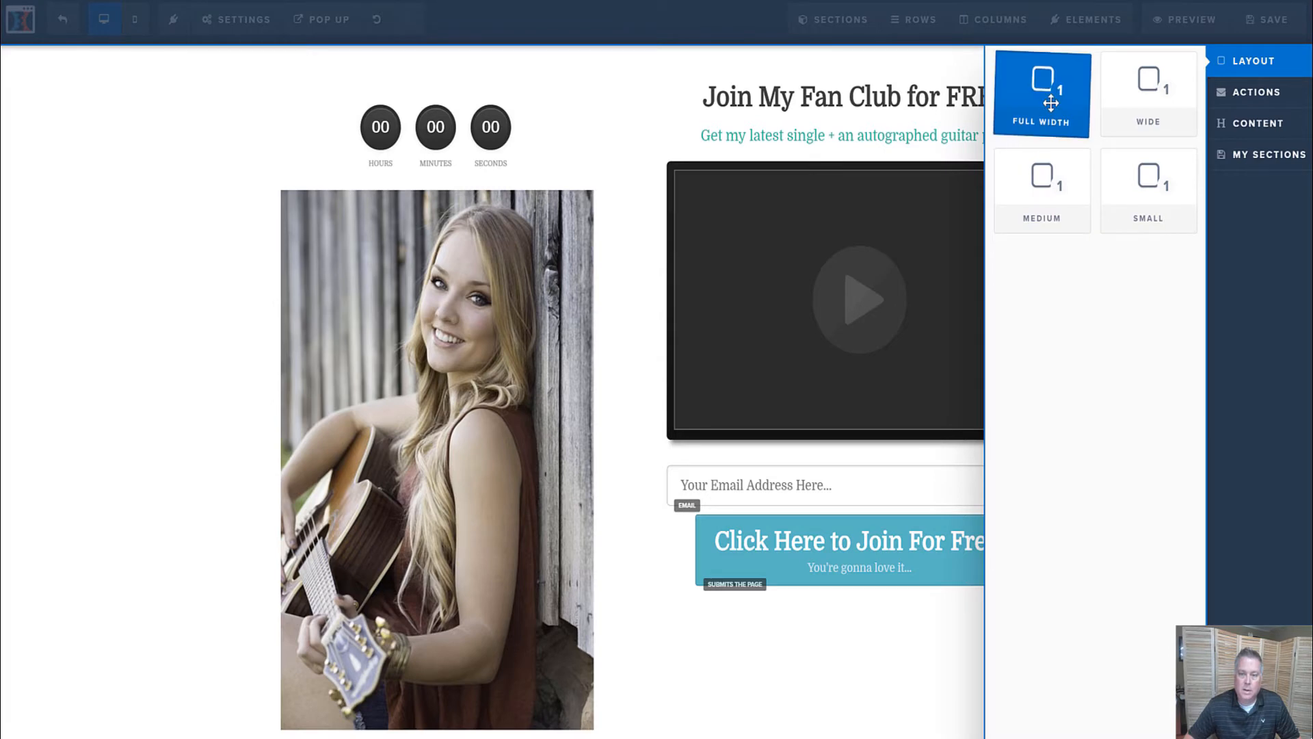
pyautogui.click(1042, 96)
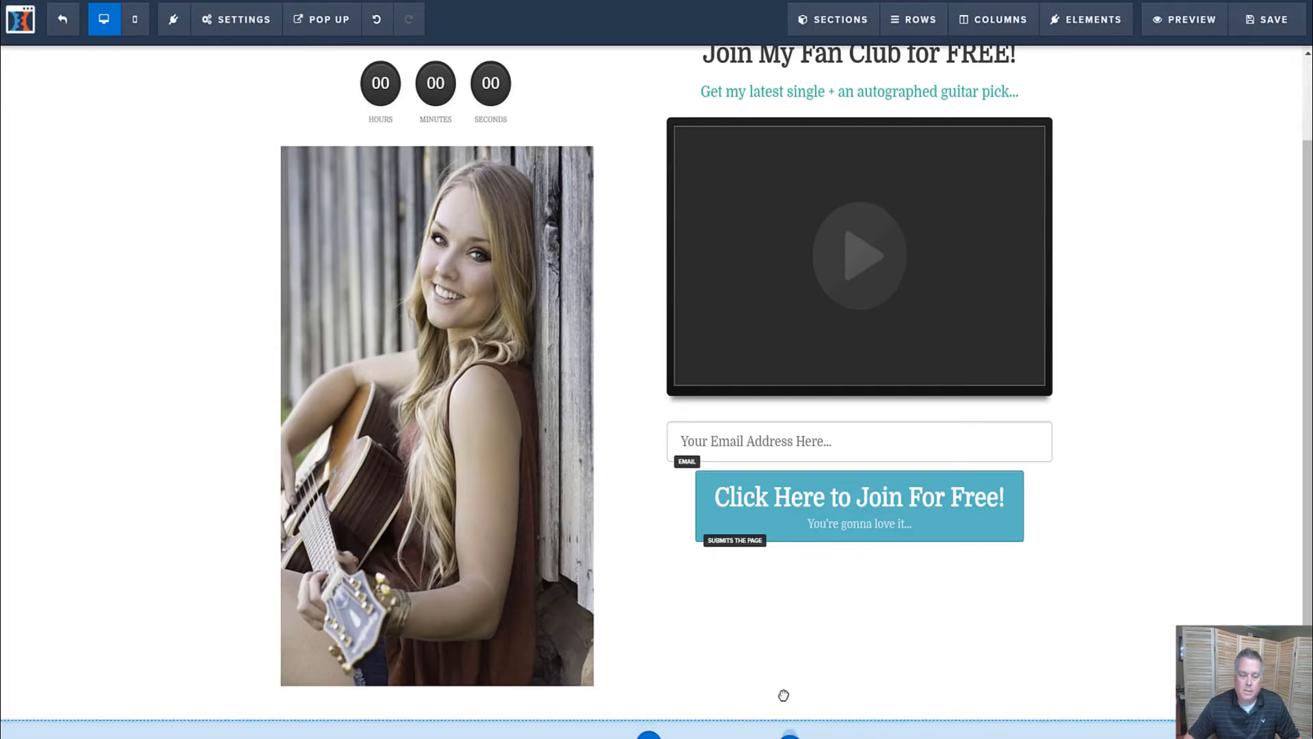
pyautogui.scroll(1, 778, 703)
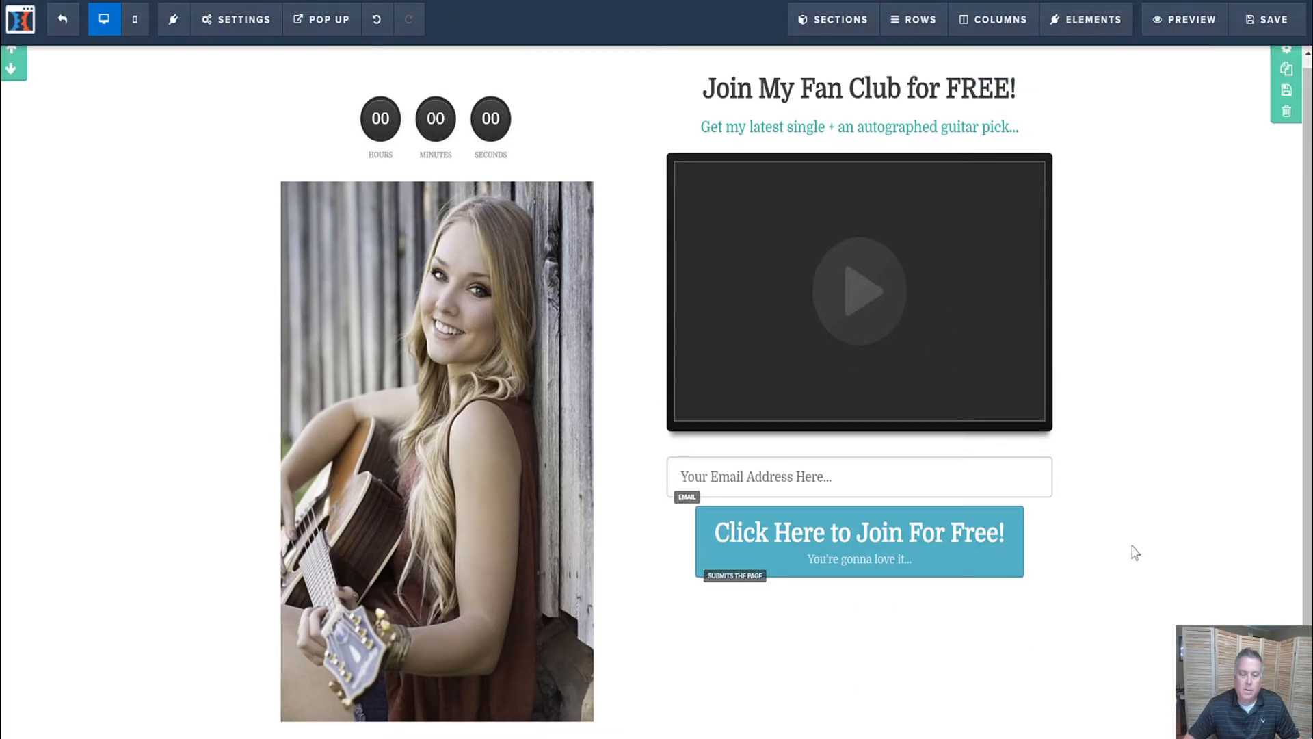
pyautogui.moveTo(821, 31)
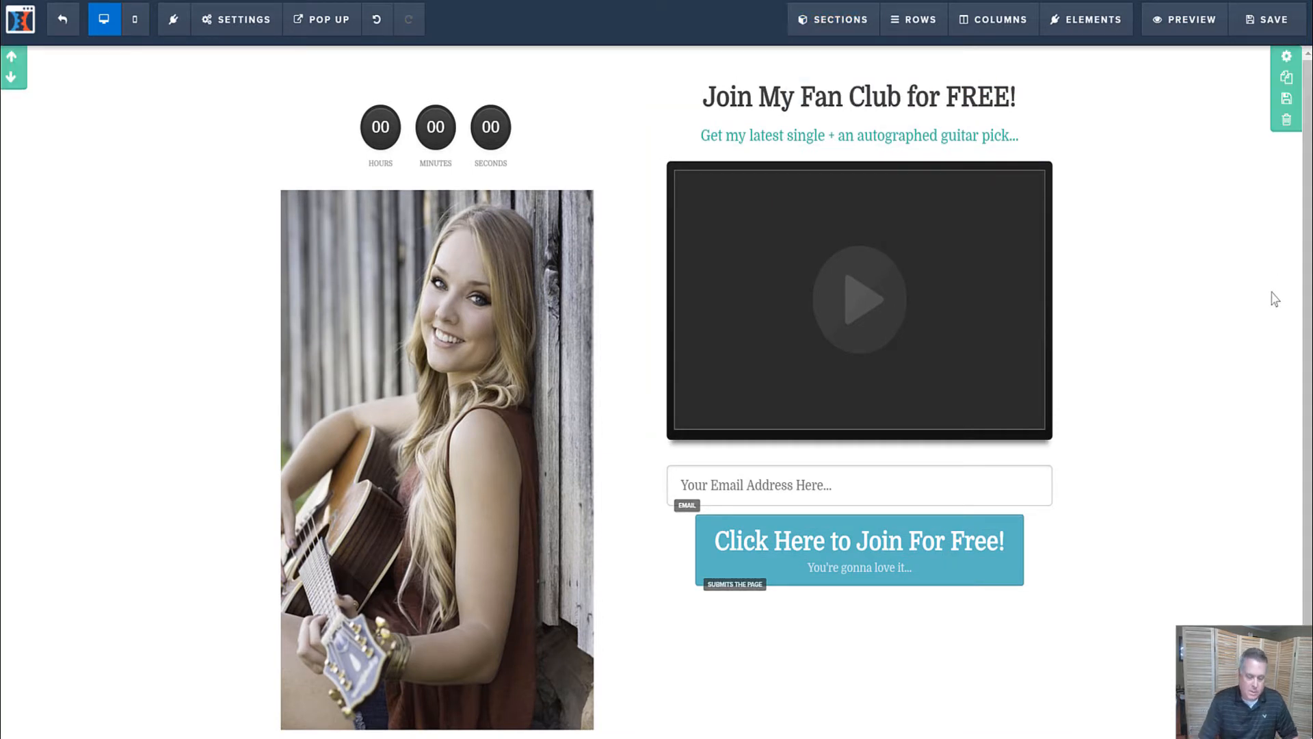
# Step: Add a new full-width section directly below the existing section with the image, video and form
pyautogui.hotkey('ctrl', '-')
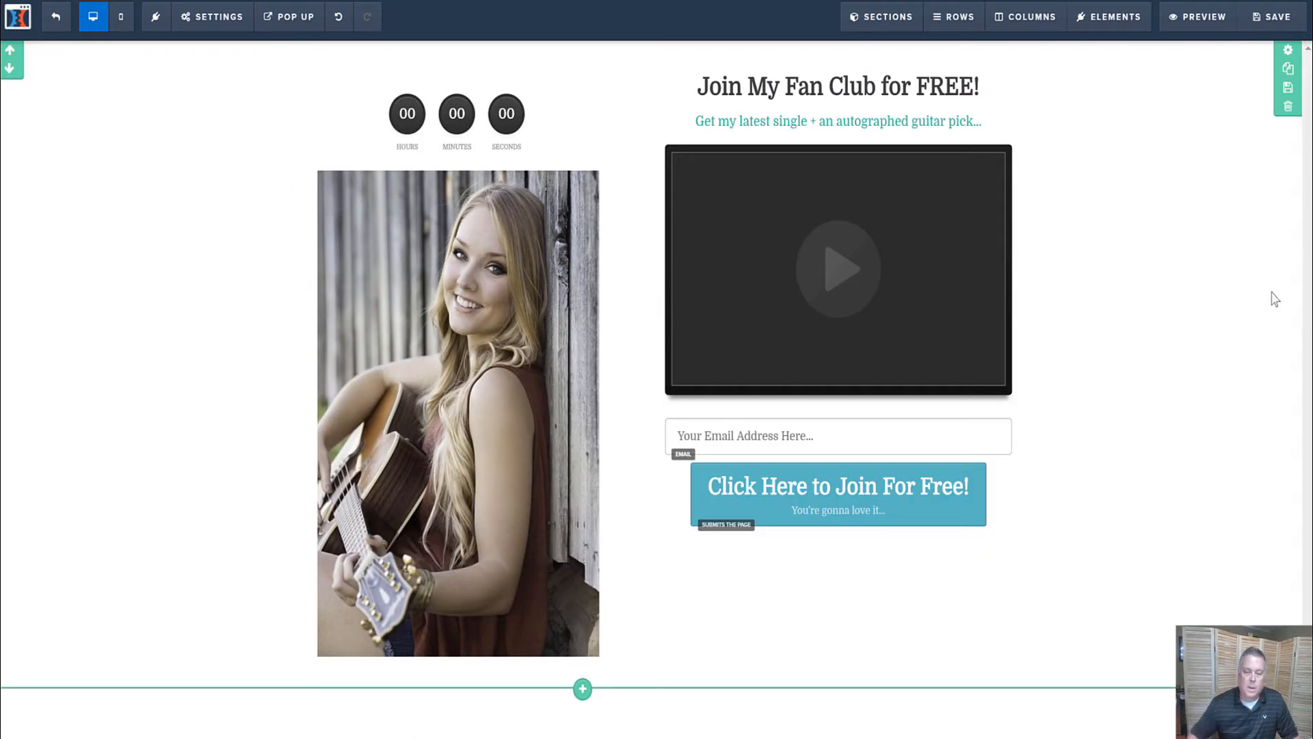
pyautogui.moveTo(622, 683)
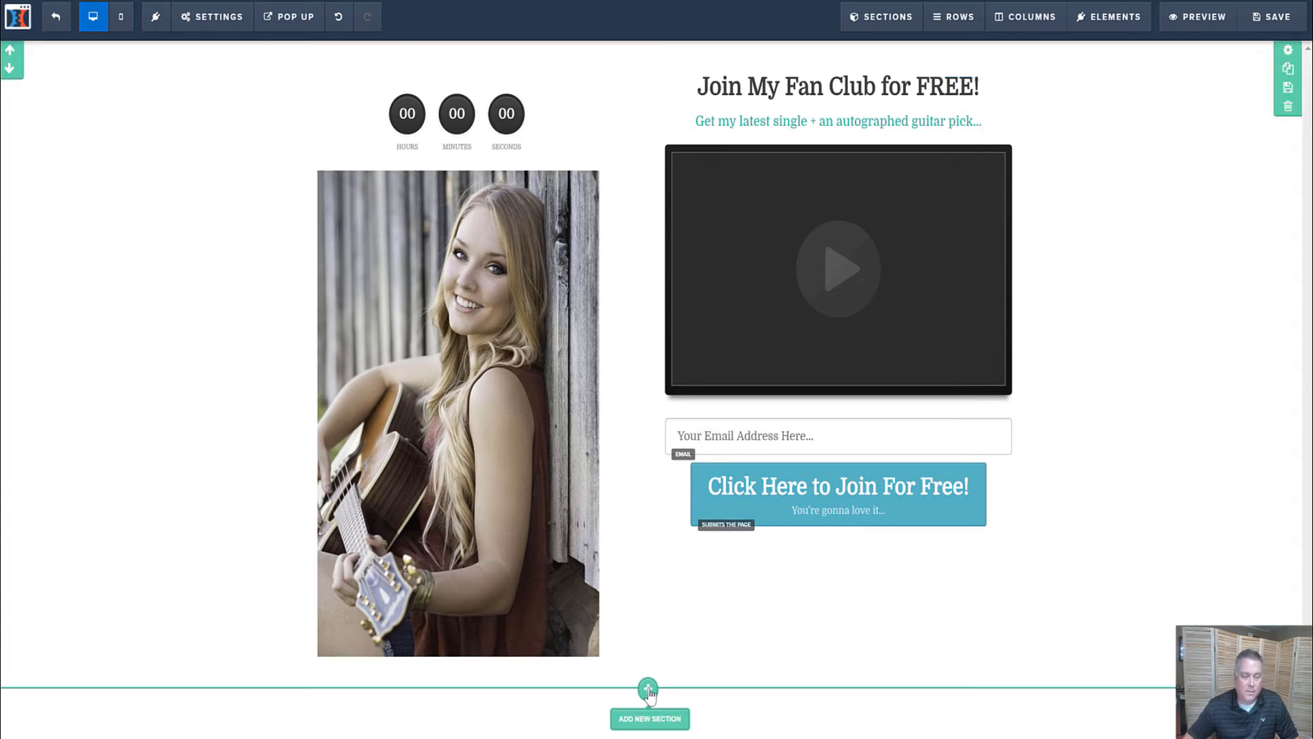
pyautogui.click(648, 690)
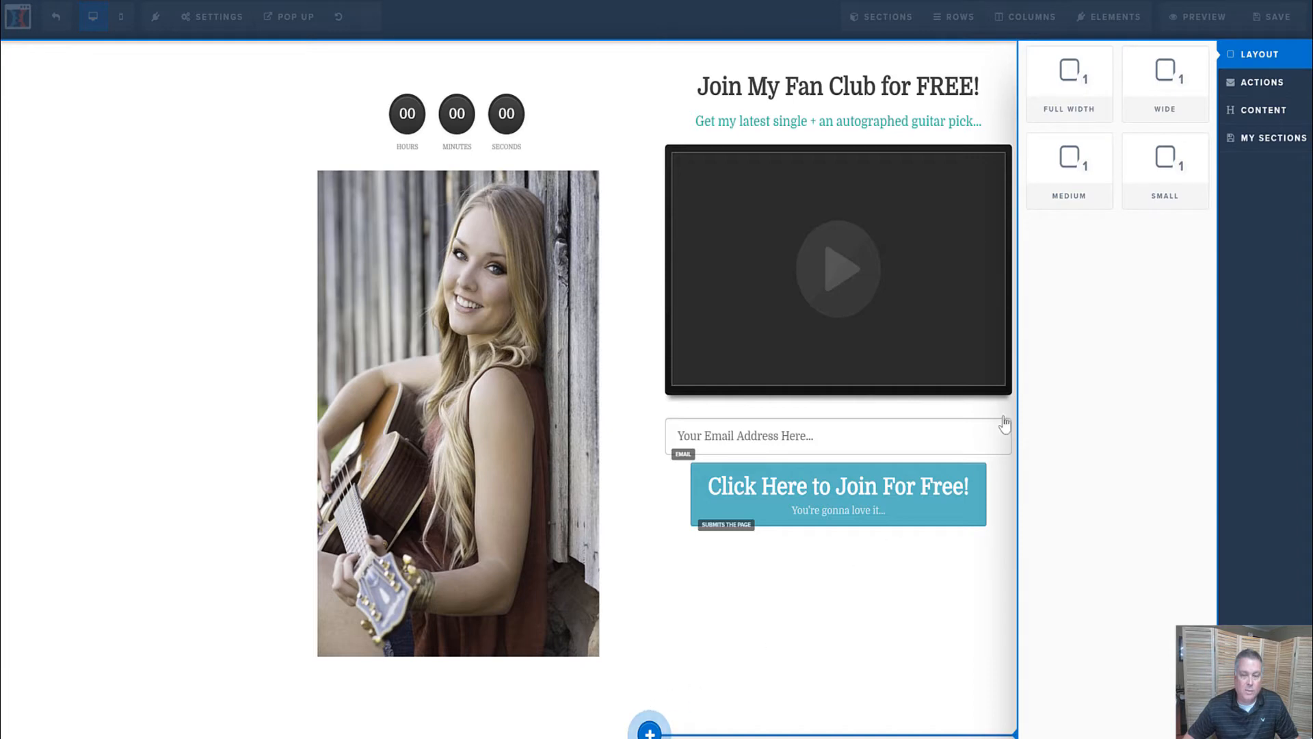
pyautogui.click(1087, 104)
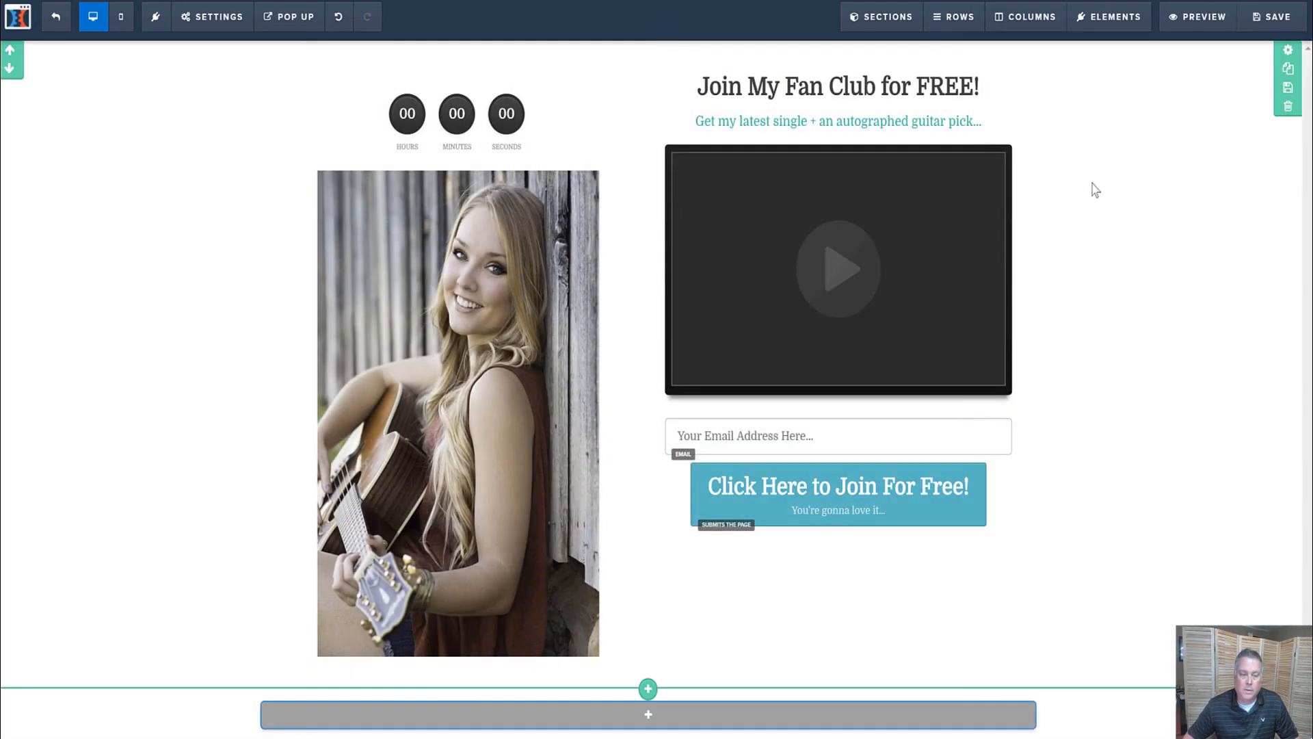
# Step: Add a one-column row to the new lower section and place a sub-headline element in it
pyautogui.click(792, 725)
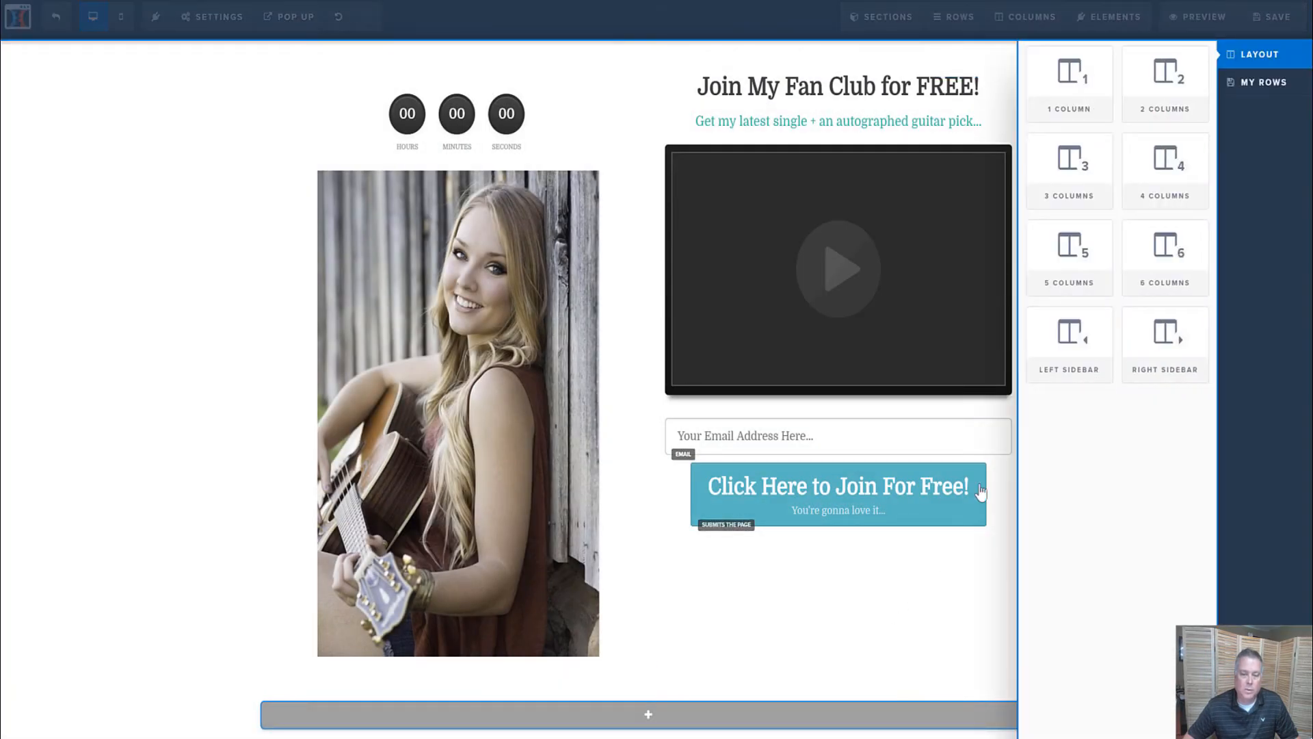
pyautogui.click(1069, 75)
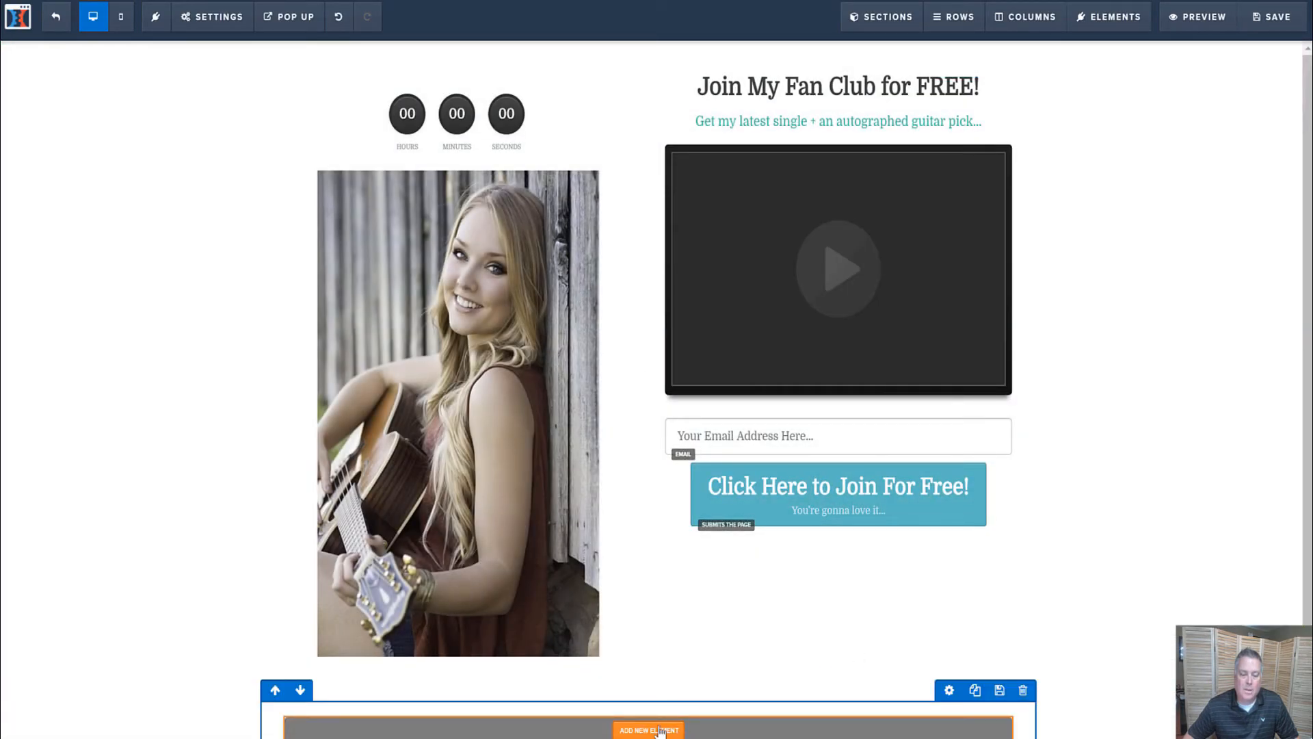
pyautogui.click(660, 731)
pyautogui.click(1161, 170)
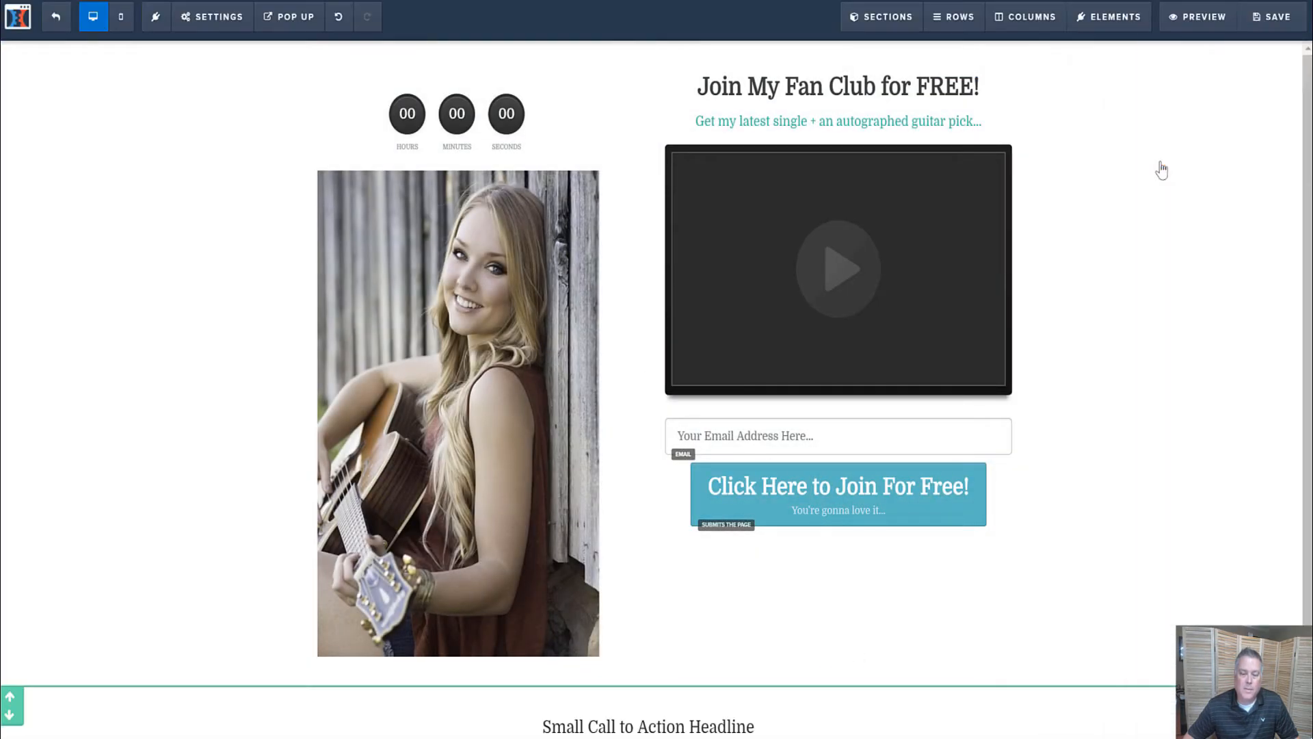
# Step: Replace the new sub-headline's placeholder text with "2019 Copyright"
pyautogui.tripleClick(757, 726)
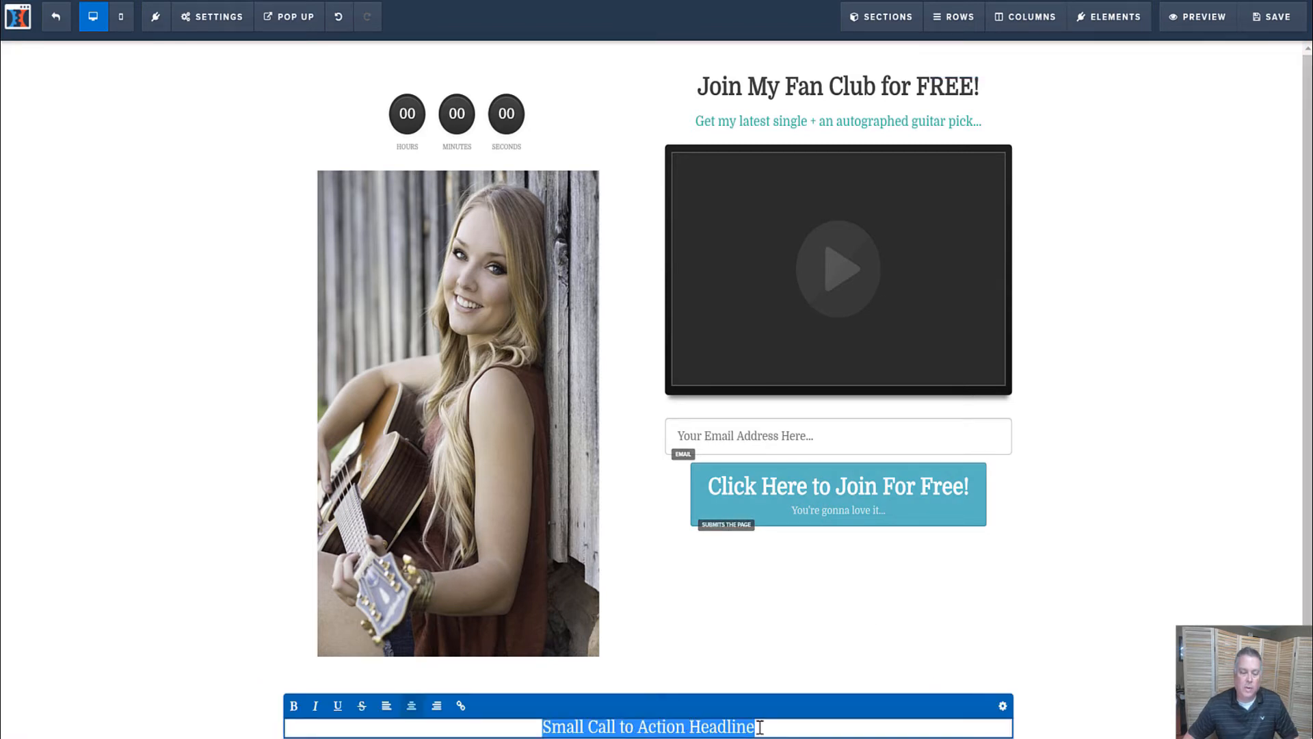
pyautogui.write('2019')
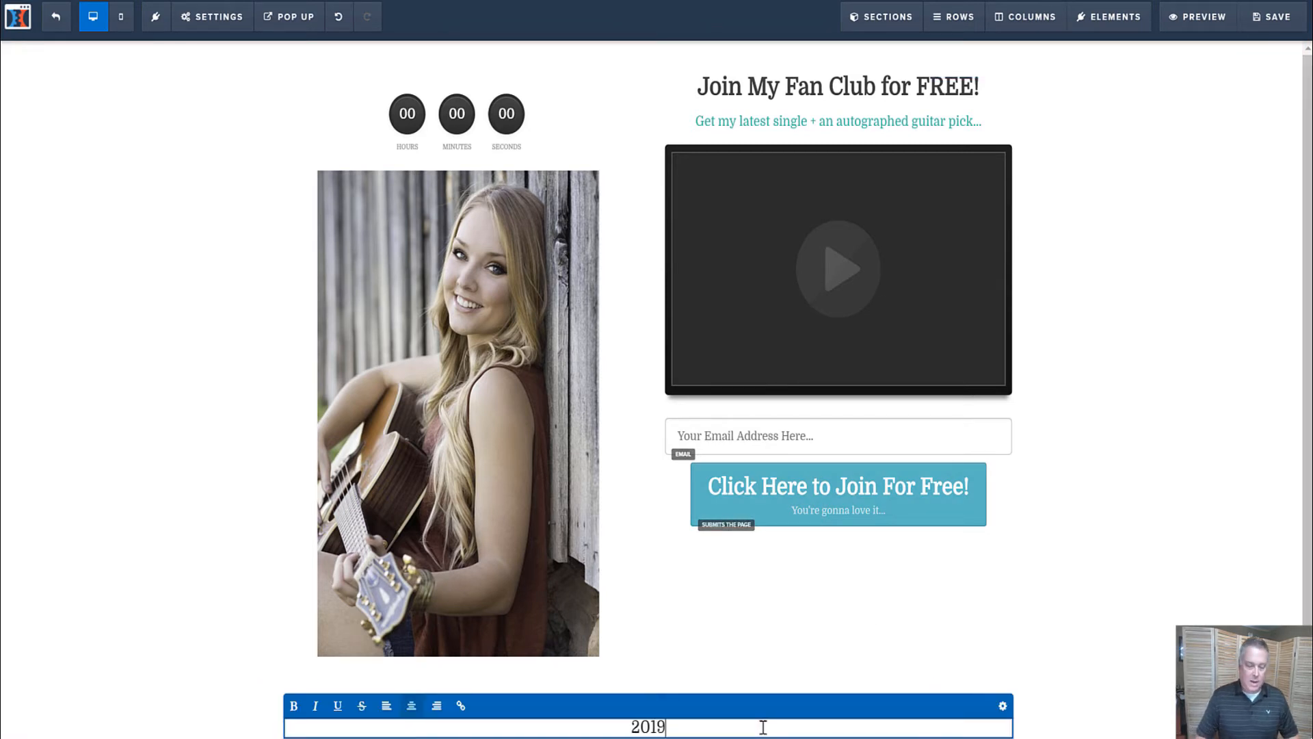
pyautogui.write(' Copyright')
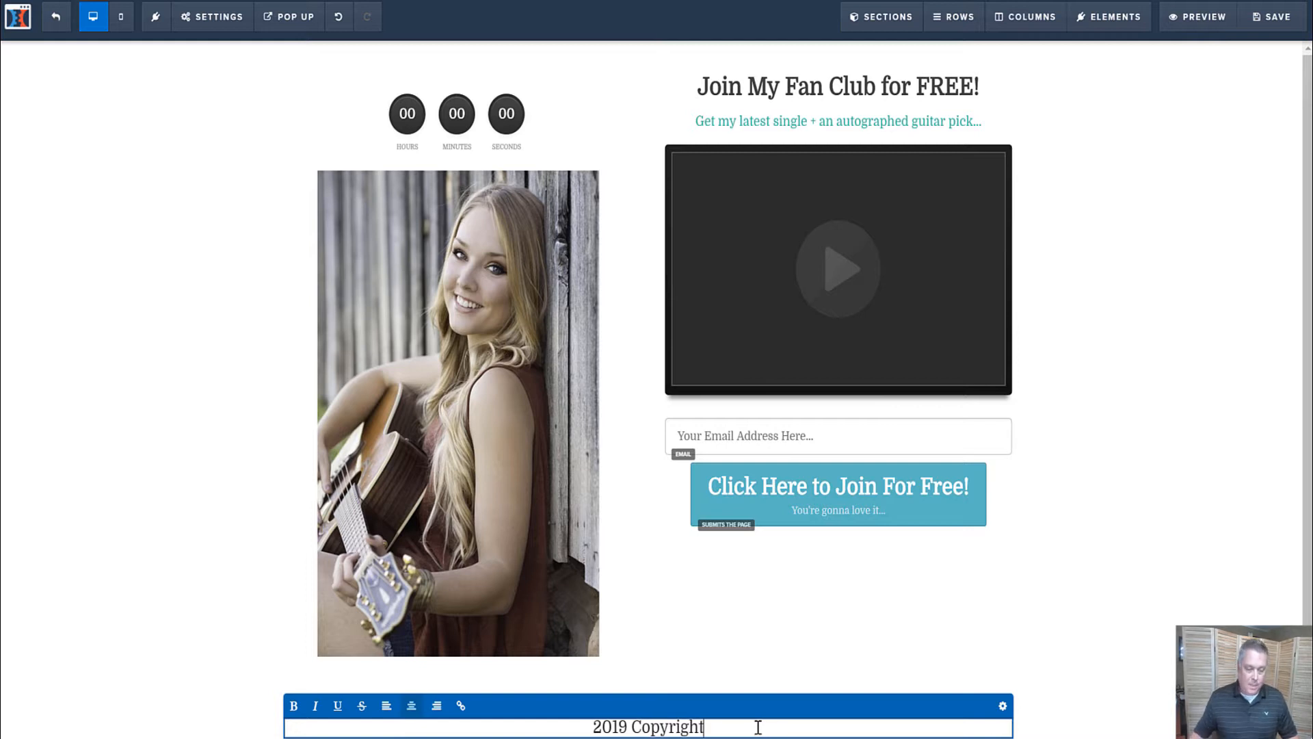
# Step: Reduce the copyright sub-headline's font size to 18
pyautogui.tripleClick(758, 727)
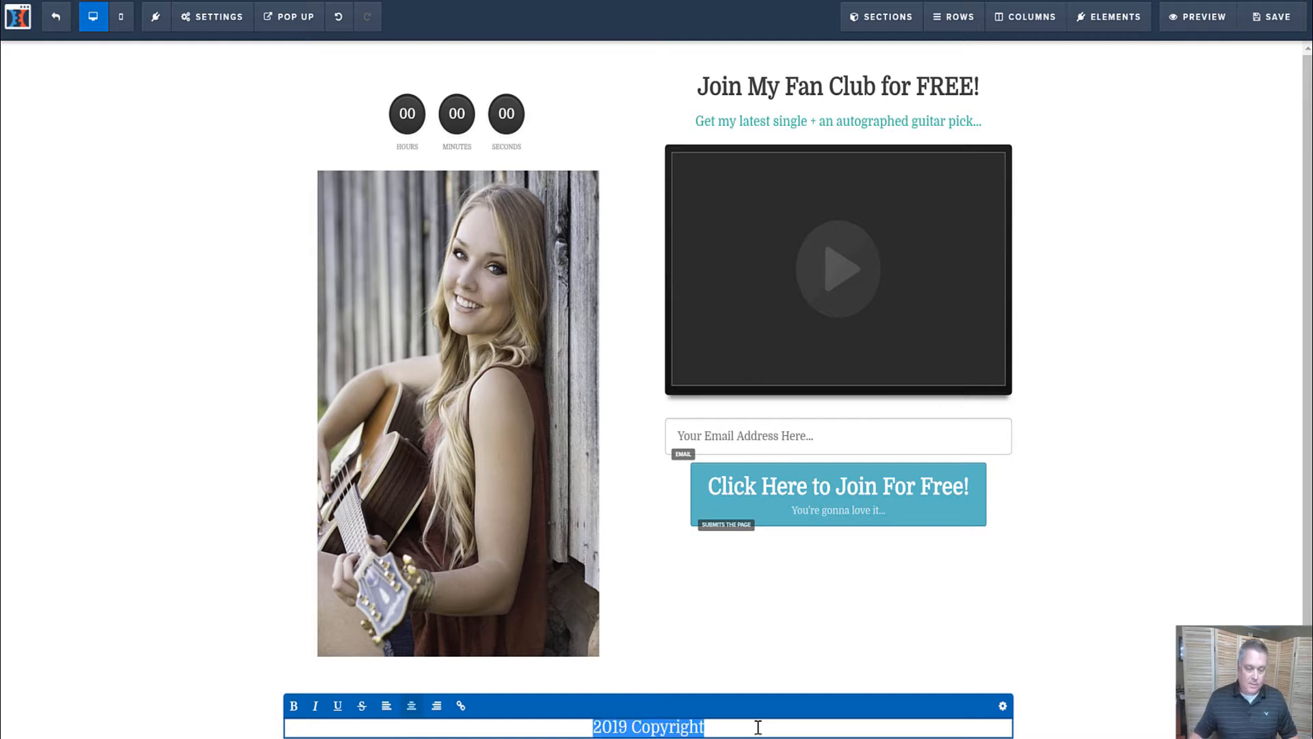
pyautogui.click(1003, 707)
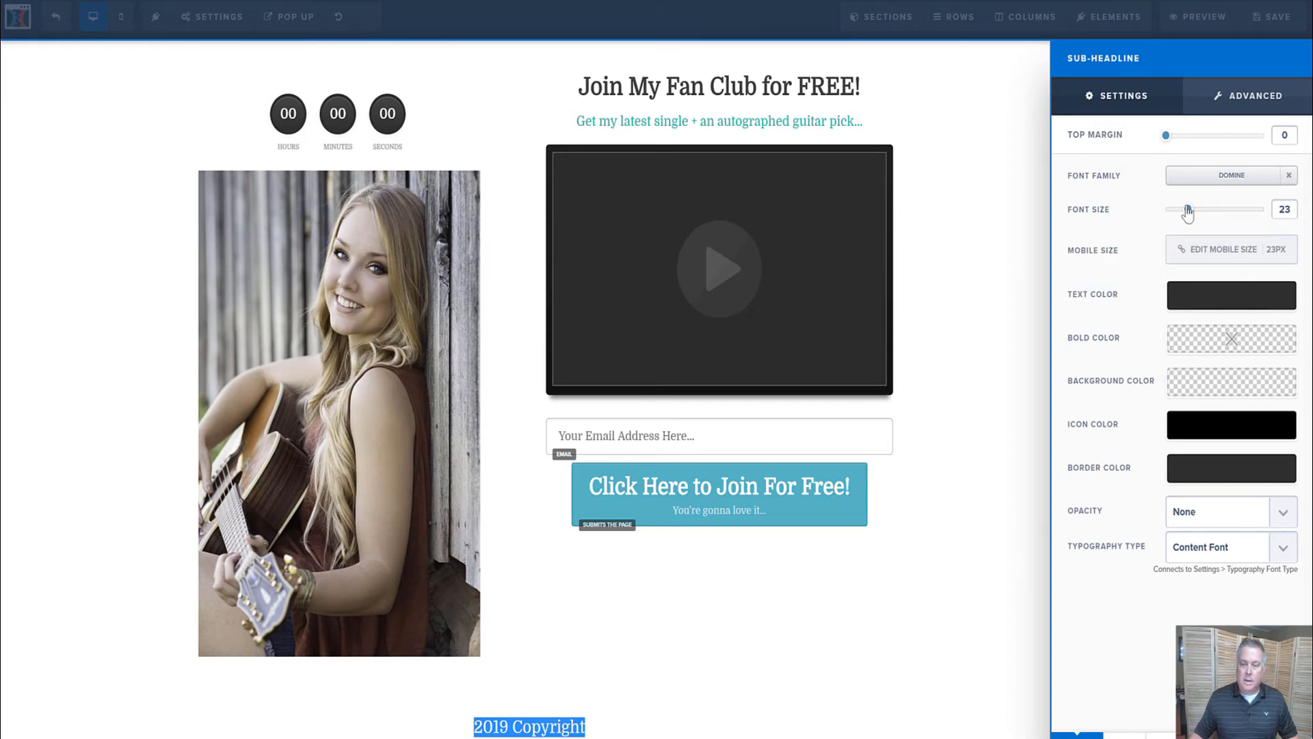
pyautogui.moveTo(1188, 214); pyautogui.dragTo(1178, 213)
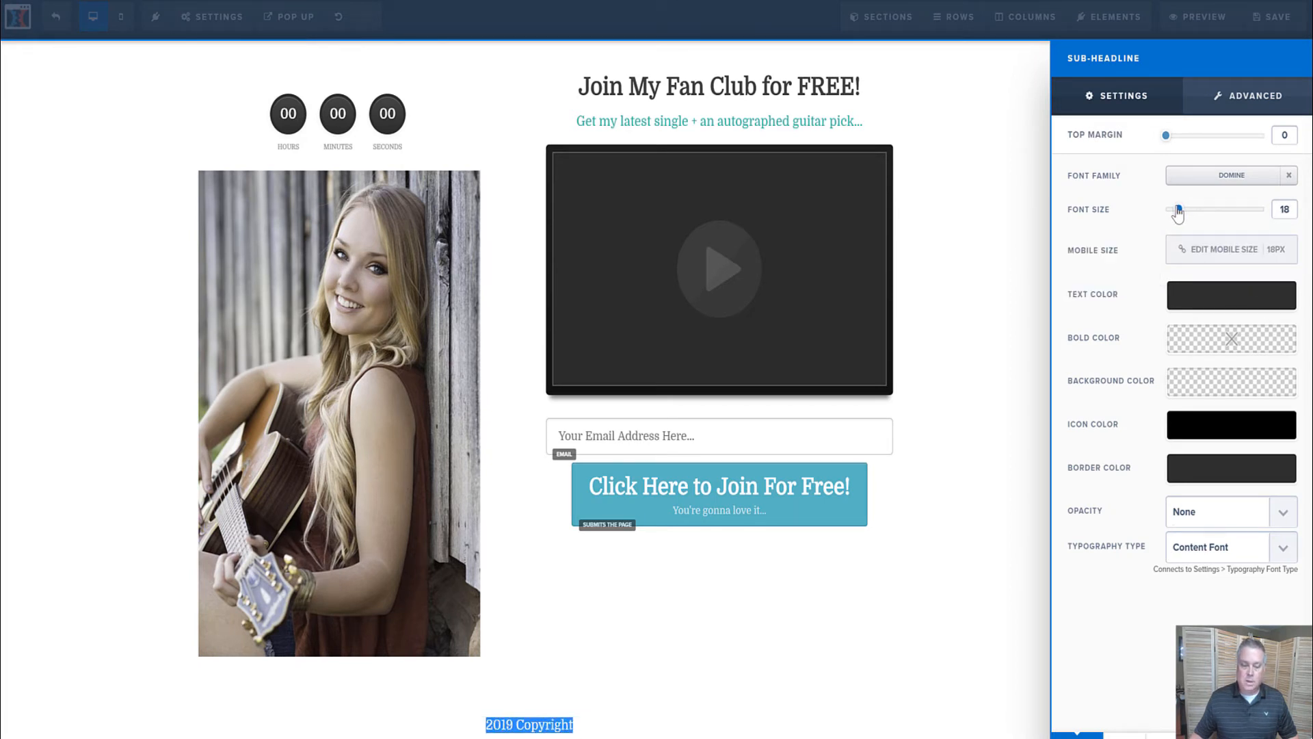
pyautogui.click(491, 724)
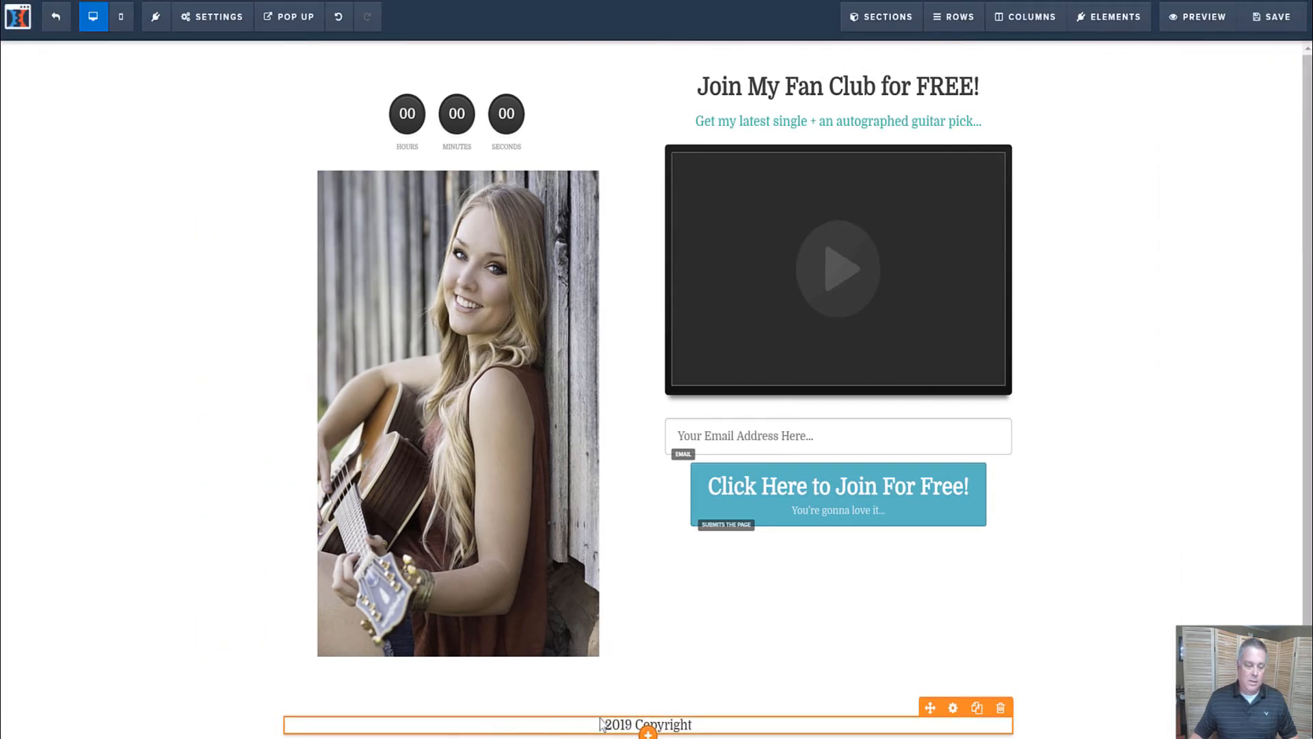
# Step: Insert "Privacy Policy - Terms of Service - Contact Us" above the copyright text, separated from it by a blank line
pyautogui.click(604, 723)
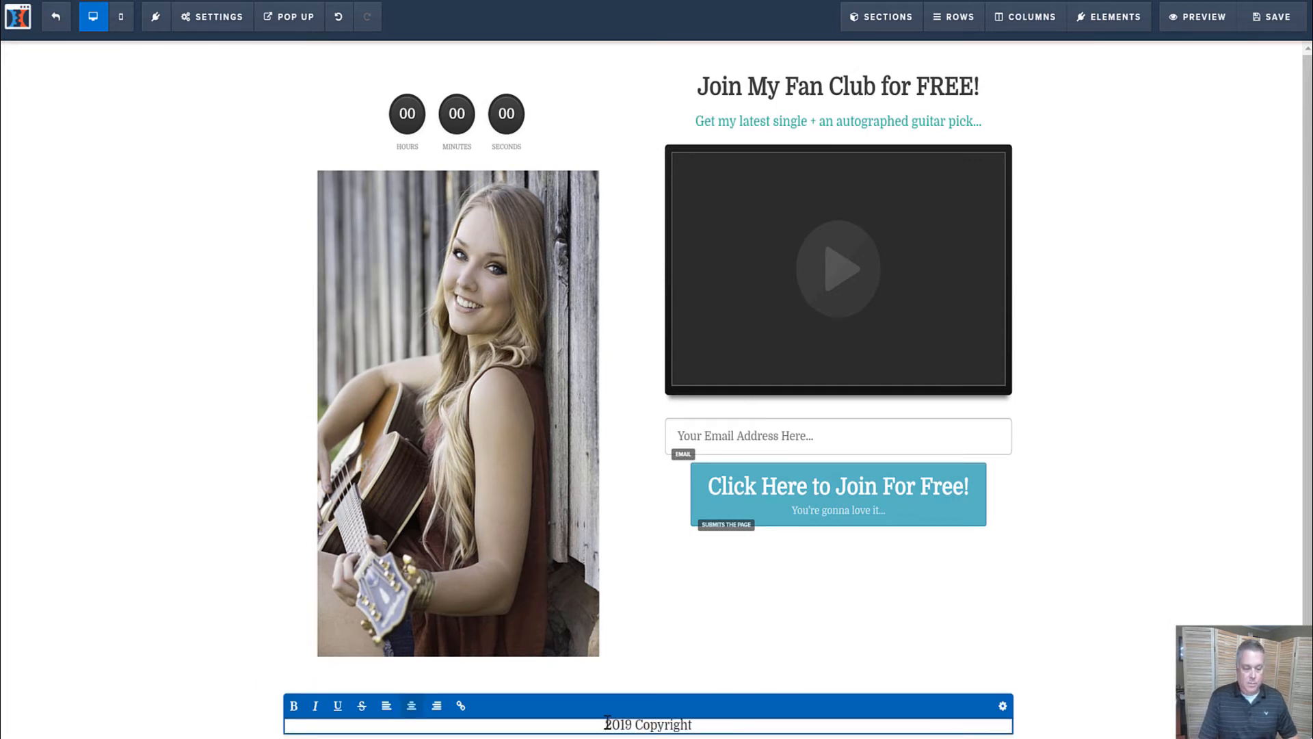
pyautogui.write('Privacy Pol')
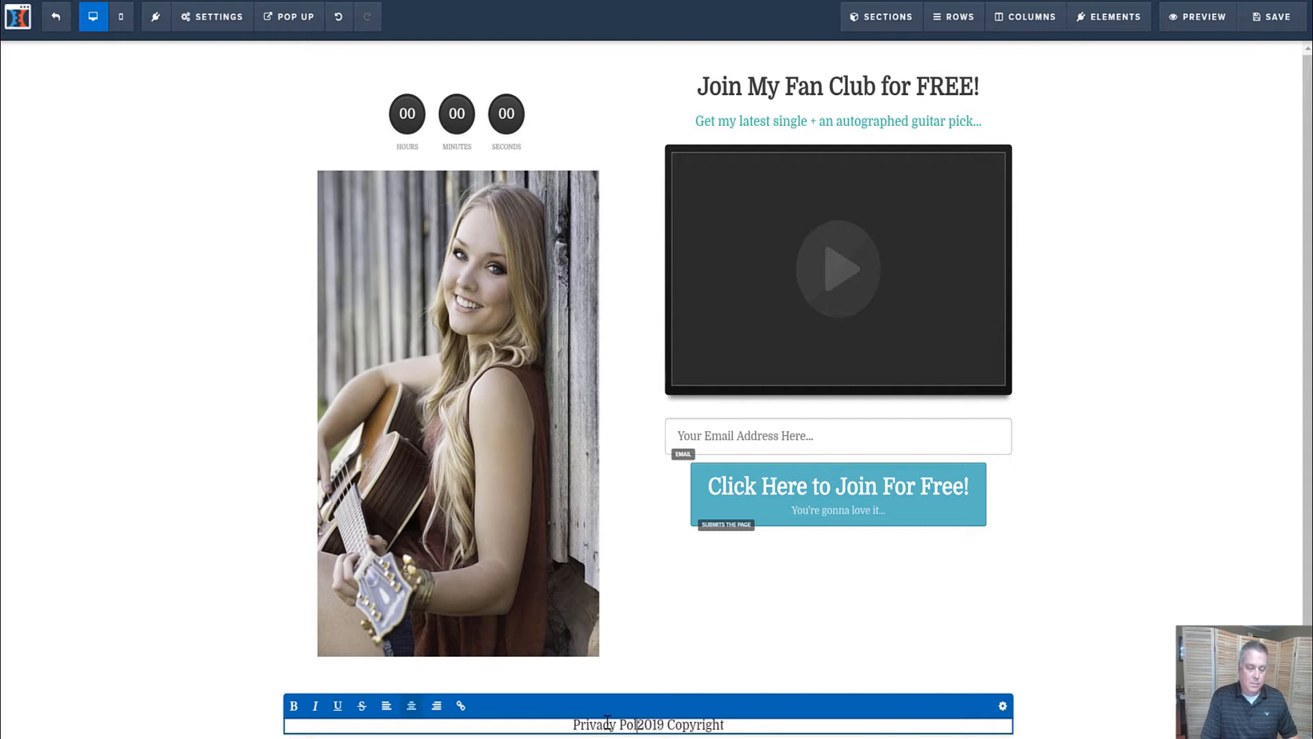
pyautogui.write('icy - Term')
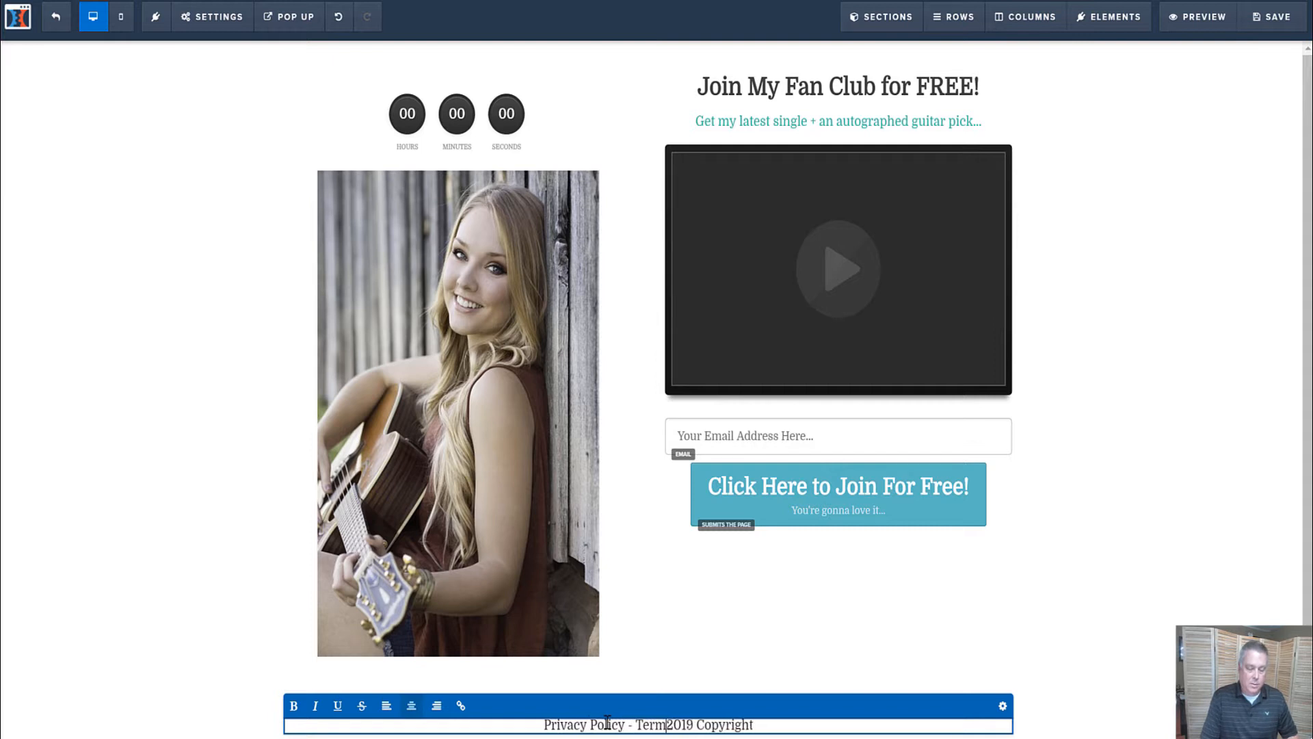
pyautogui.write('s of Servic')
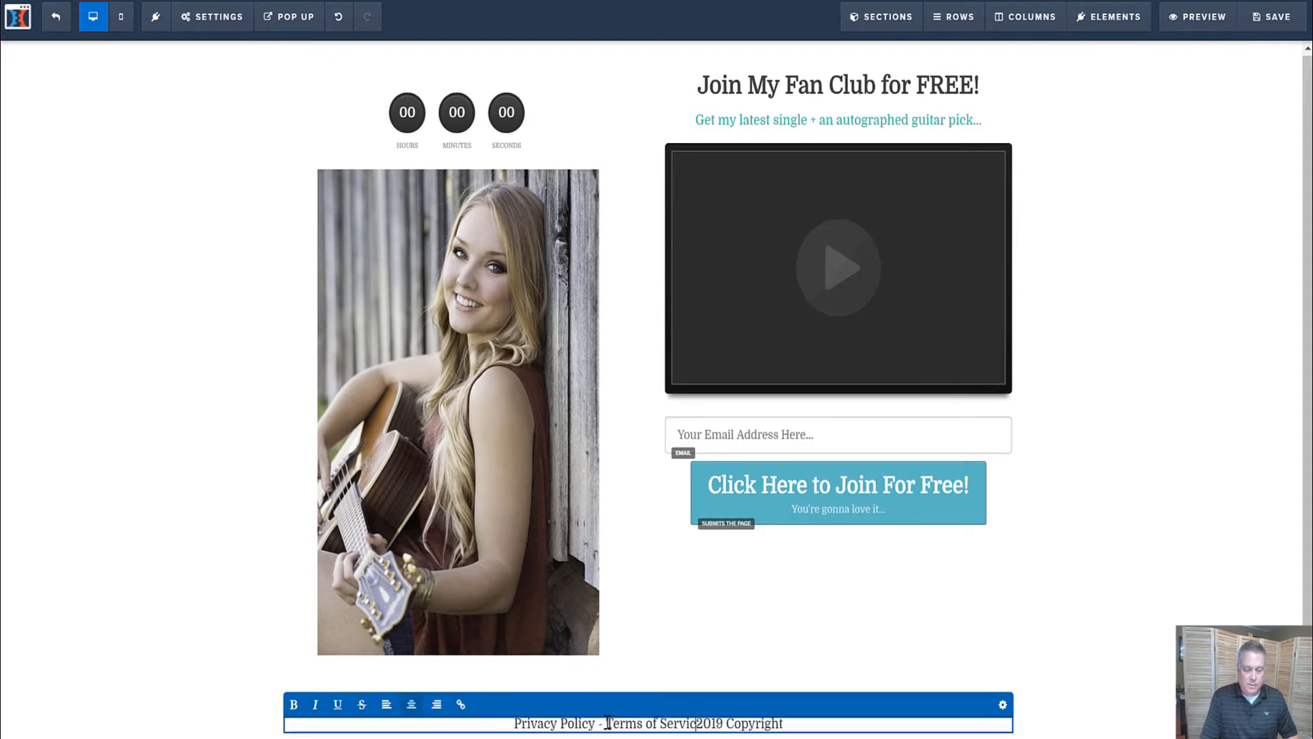
pyautogui.write('e - Contact')
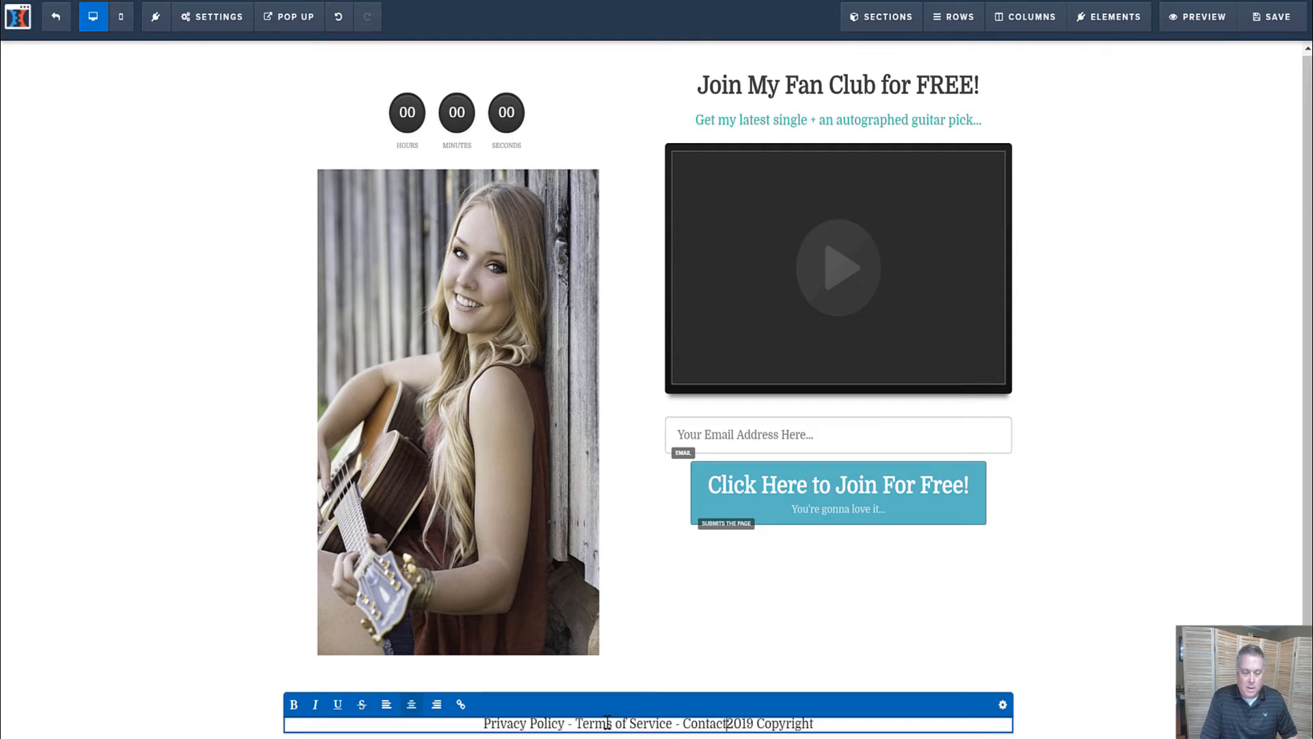
pyautogui.write(' Us')
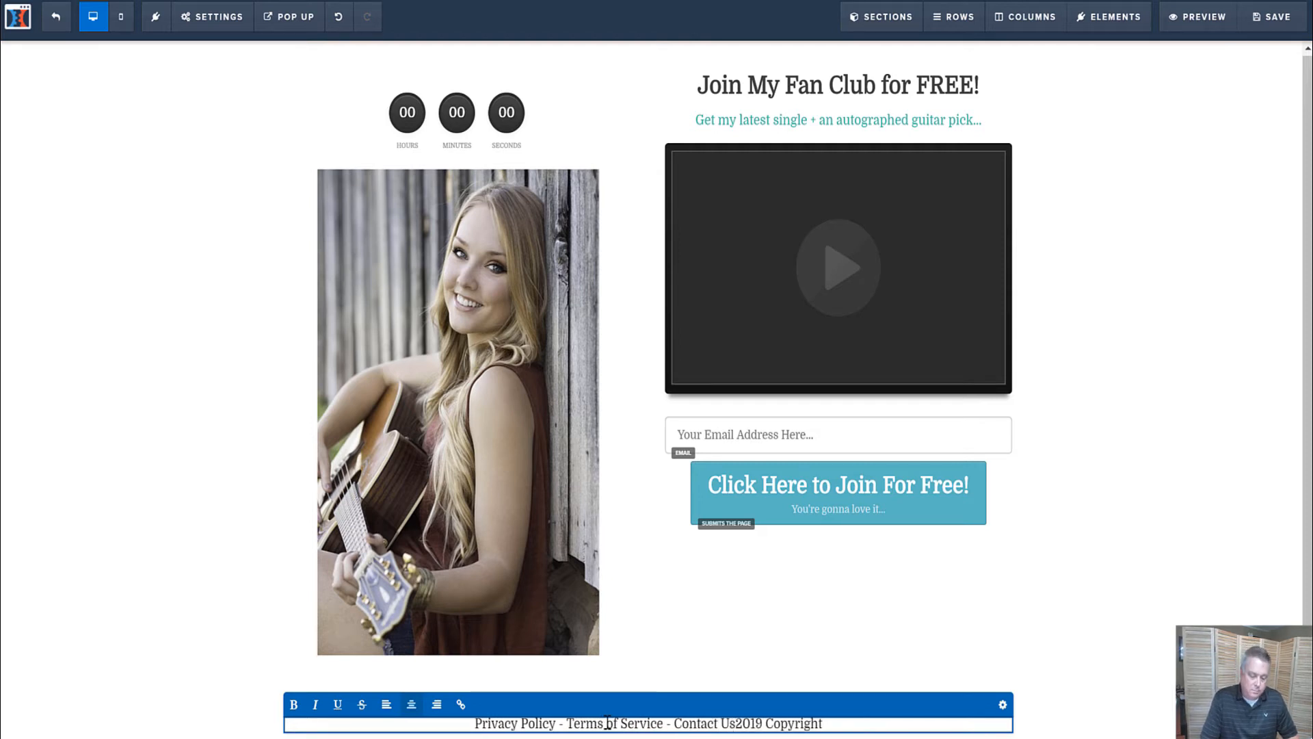
pyautogui.press('Return')
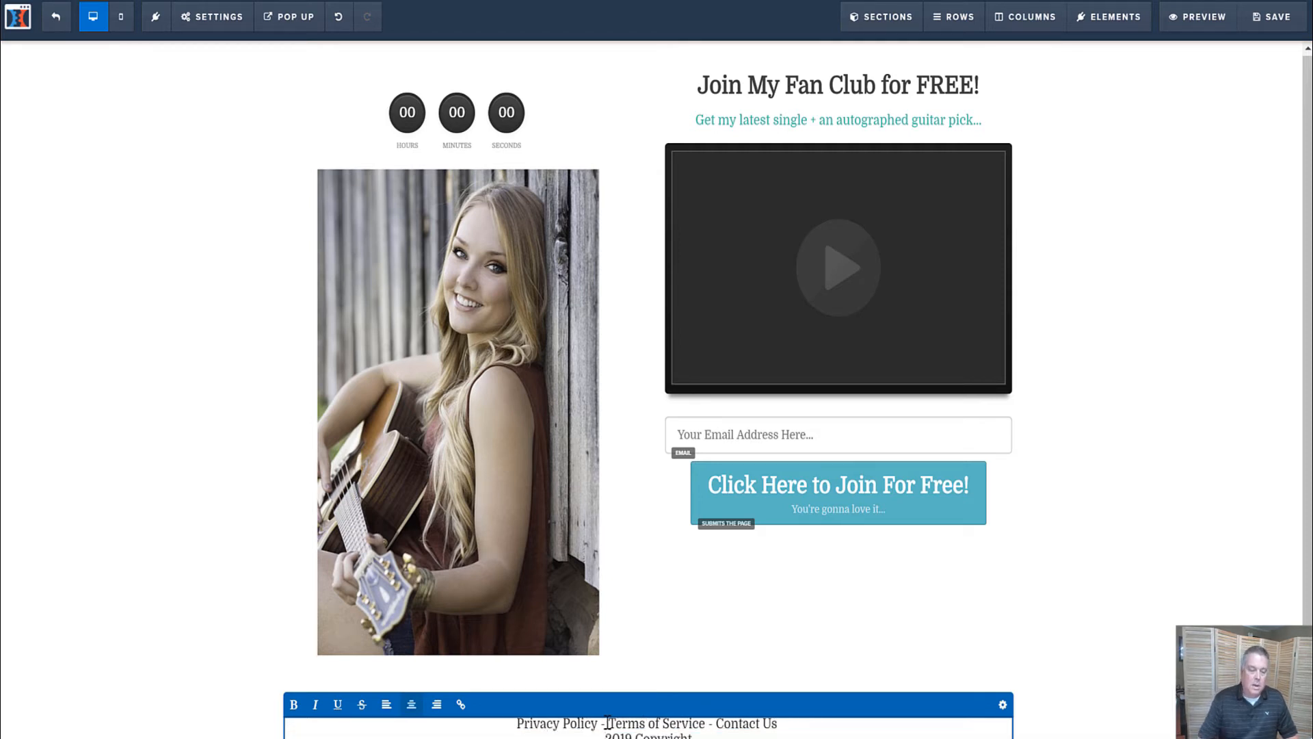
pyautogui.press('Return')
# Step: Link the footer's "Privacy Policy" text to website.com/privacy
pyautogui.scroll(-1, 545, 718)
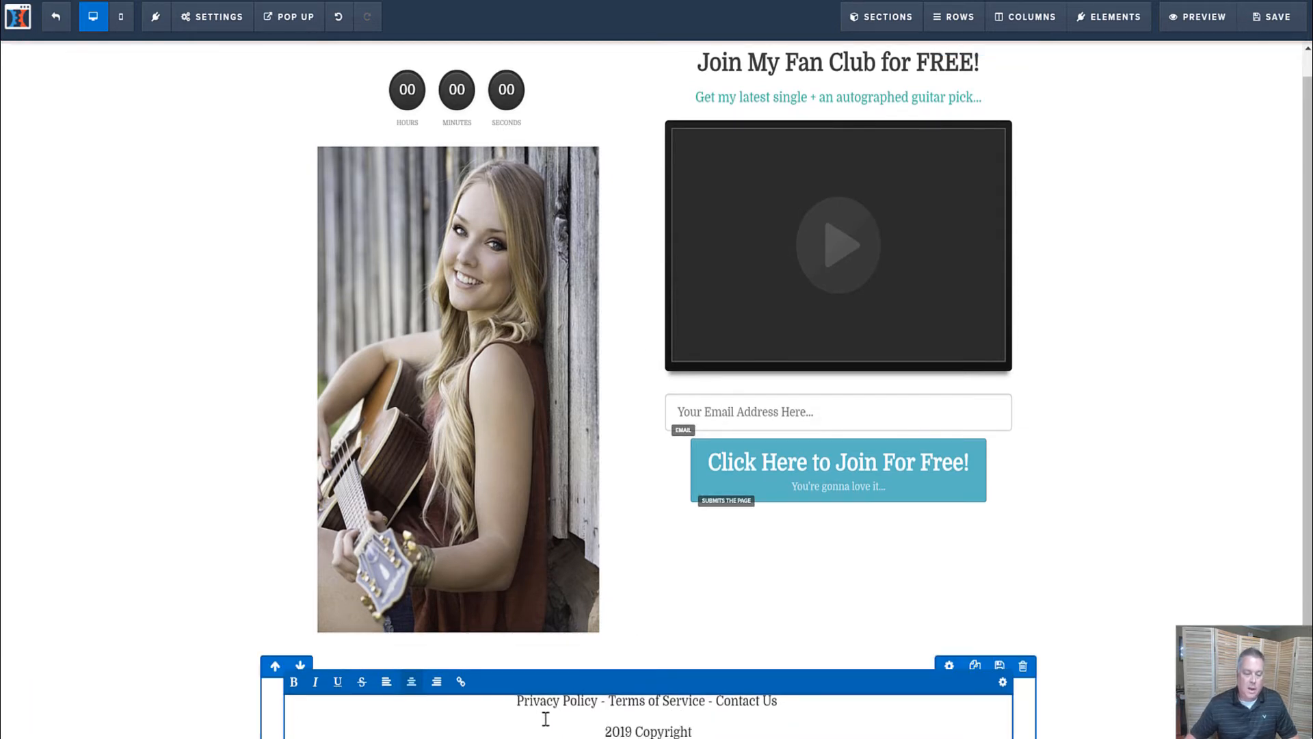
pyautogui.moveTo(517, 700); pyautogui.dragTo(596, 701)
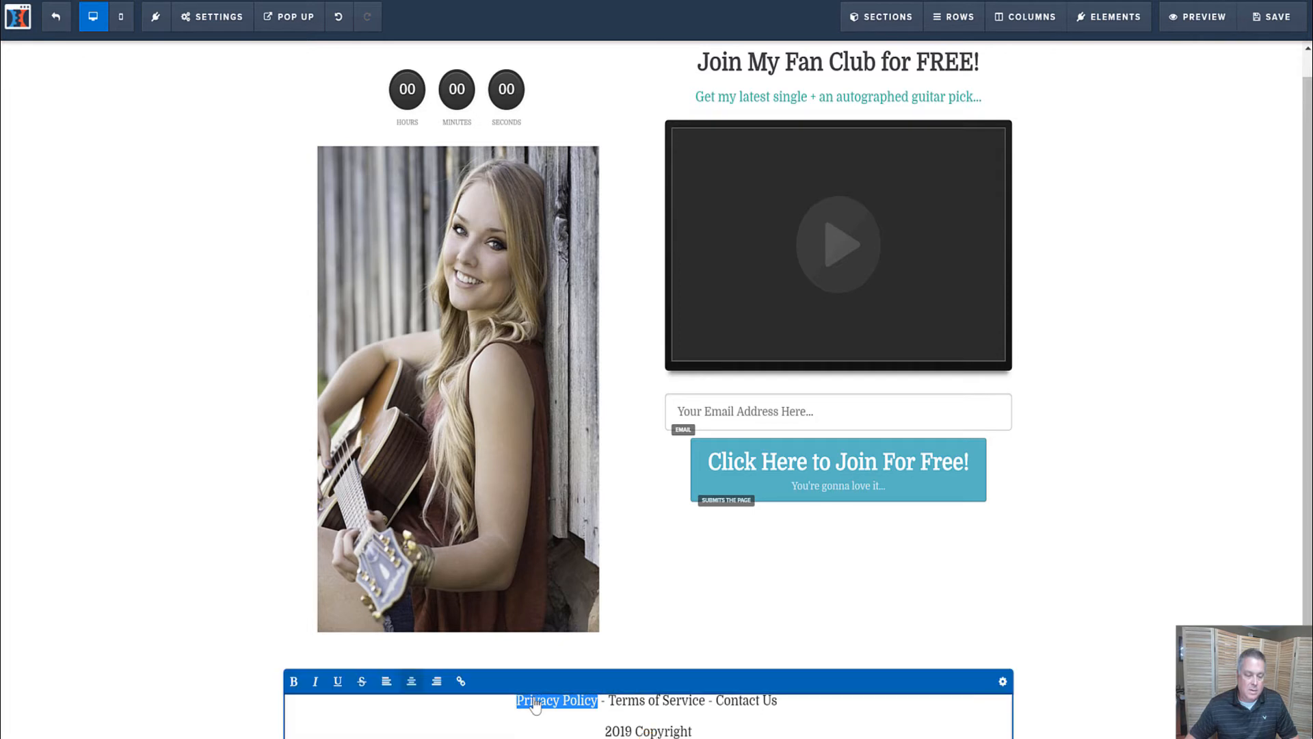
pyautogui.click(461, 681)
pyautogui.click(429, 686)
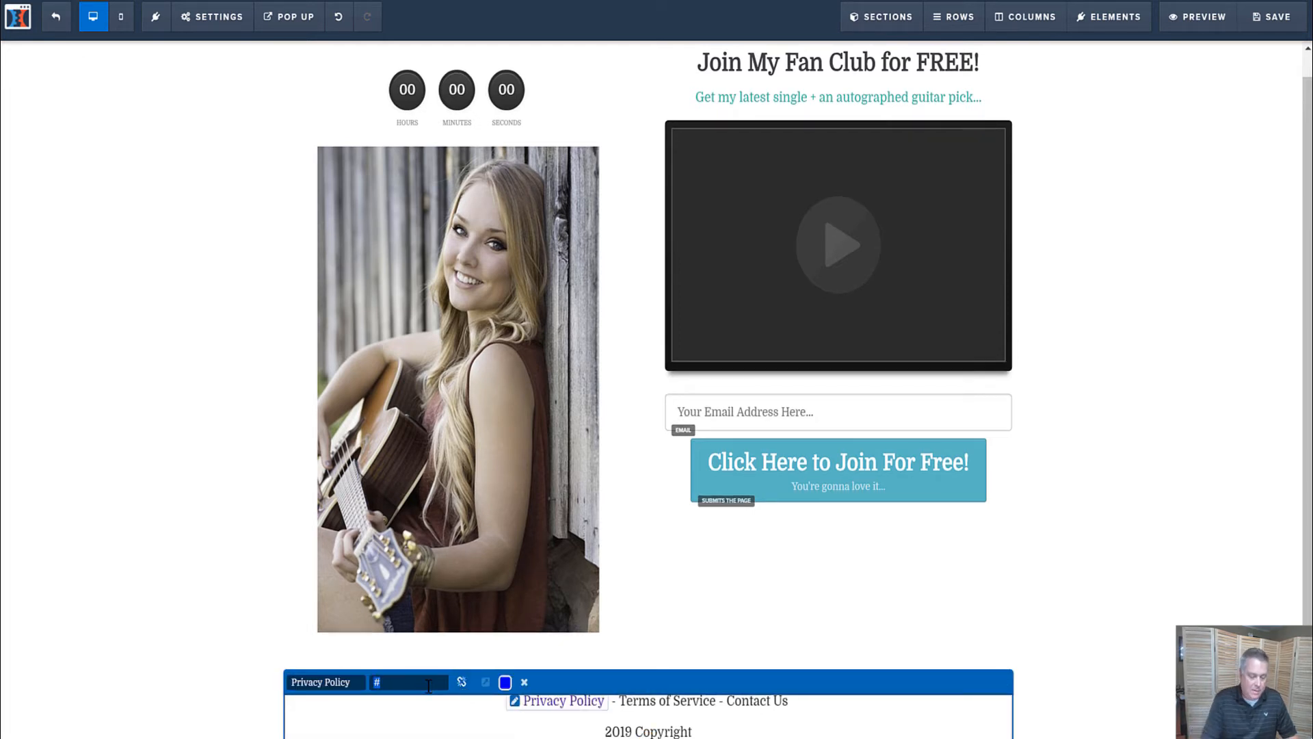
pyautogui.write('websi')
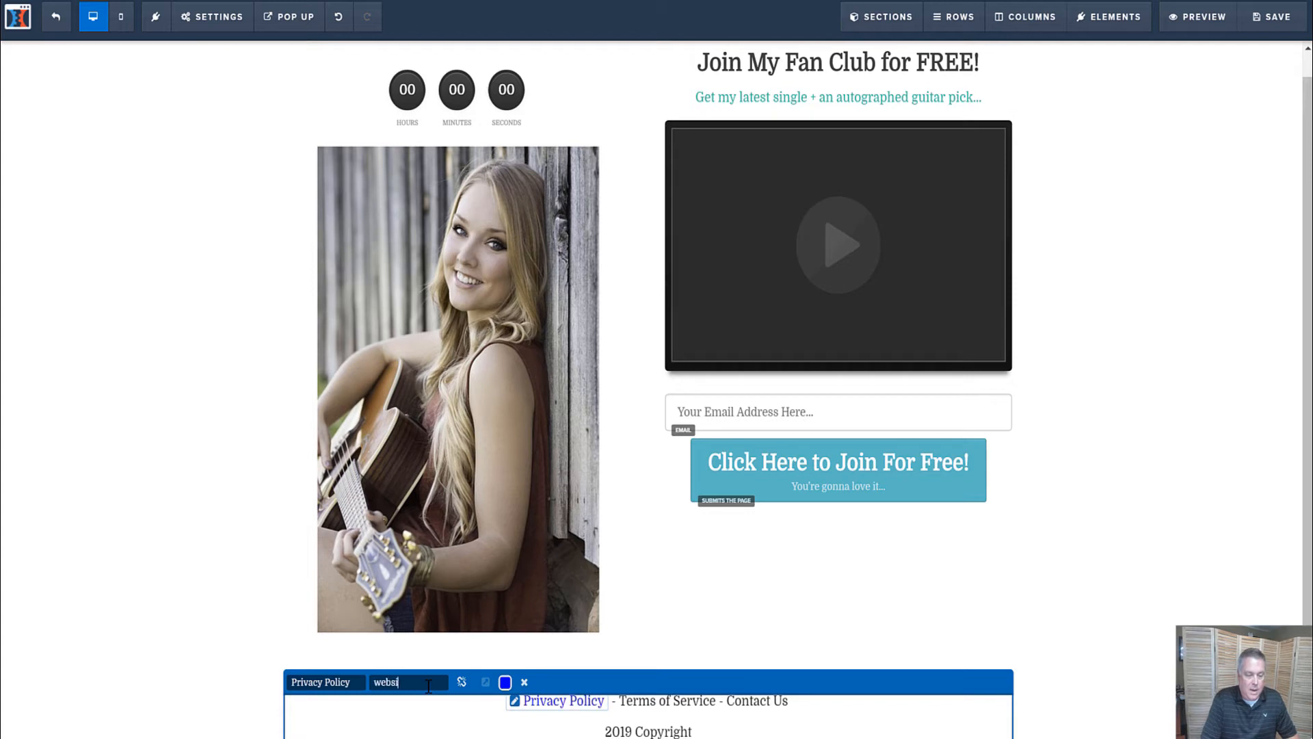
pyautogui.write('te.com/privacy')
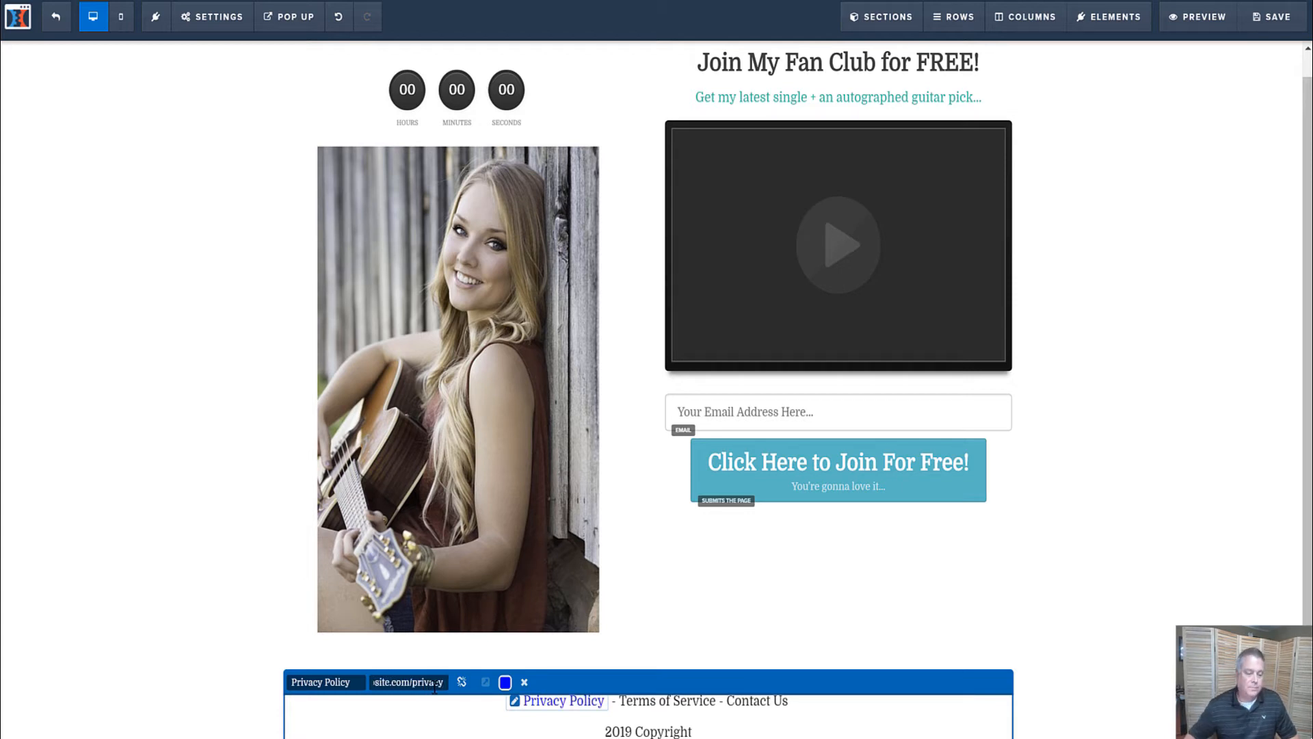
pyautogui.click(696, 644)
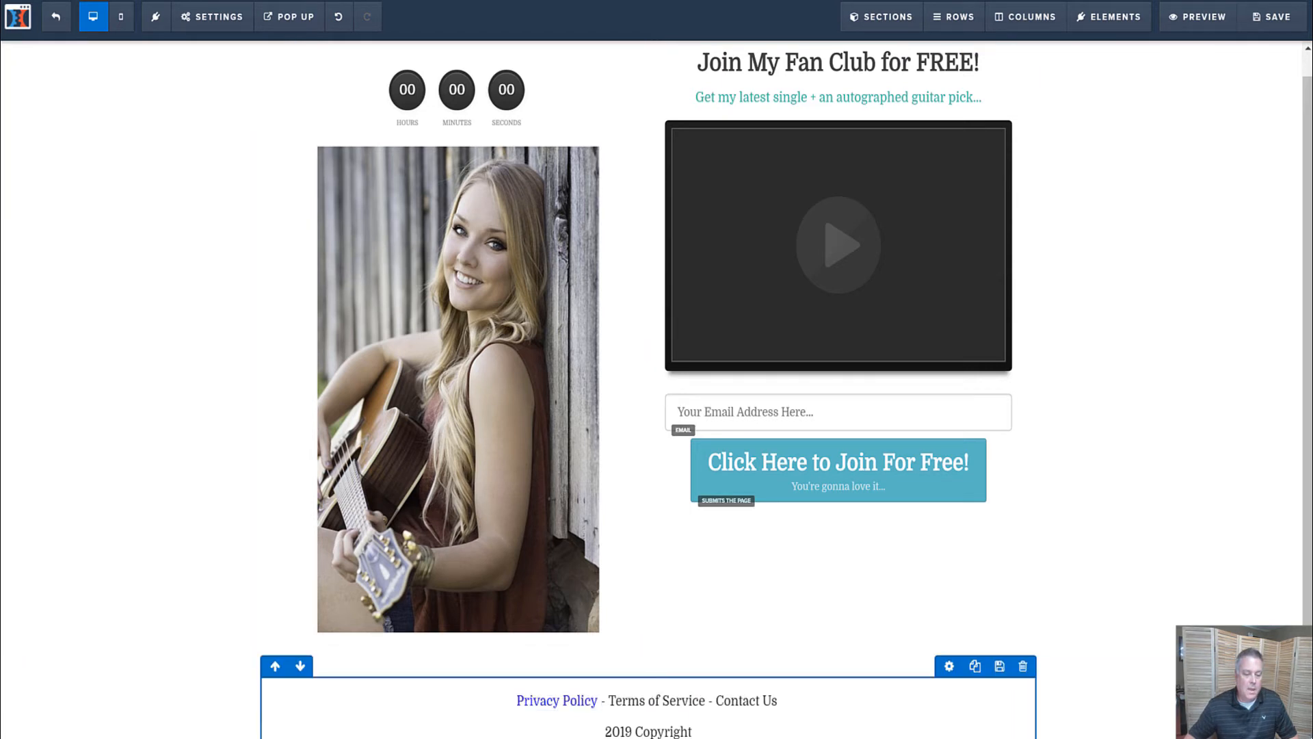
pyautogui.click(567, 704)
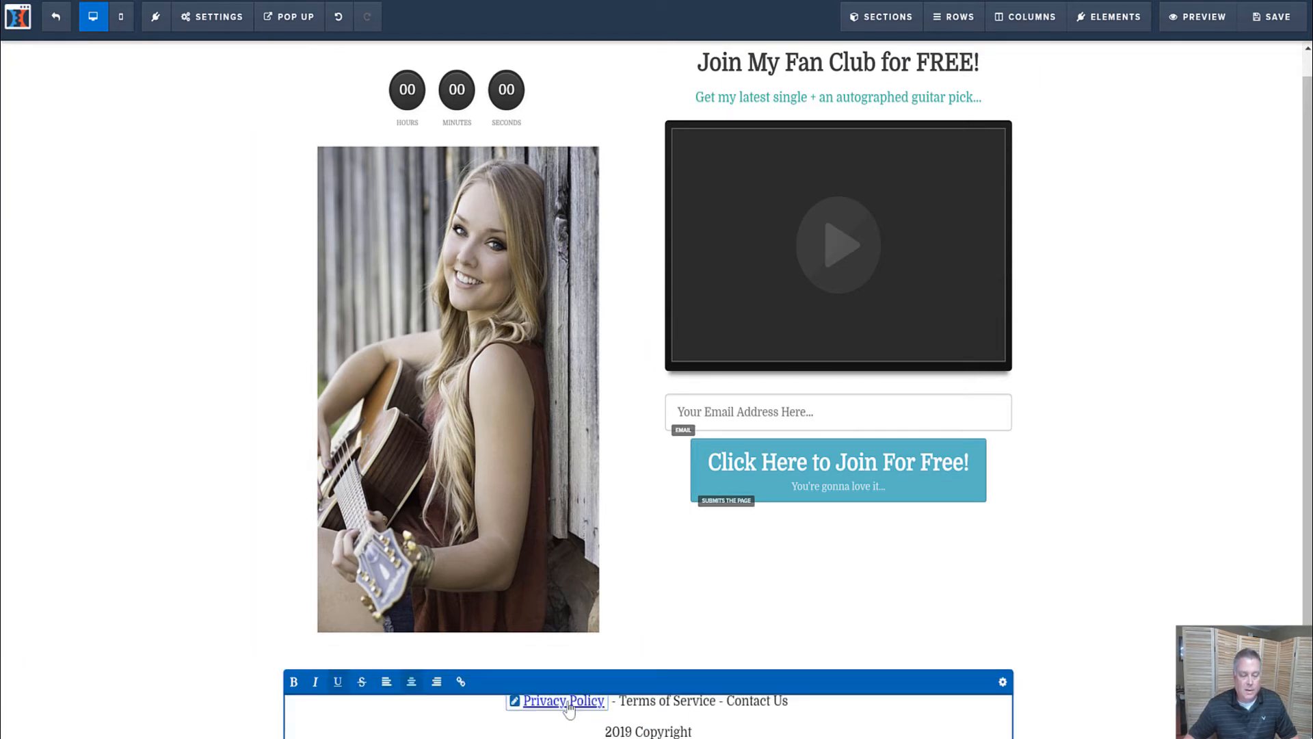
pyautogui.click(1170, 529)
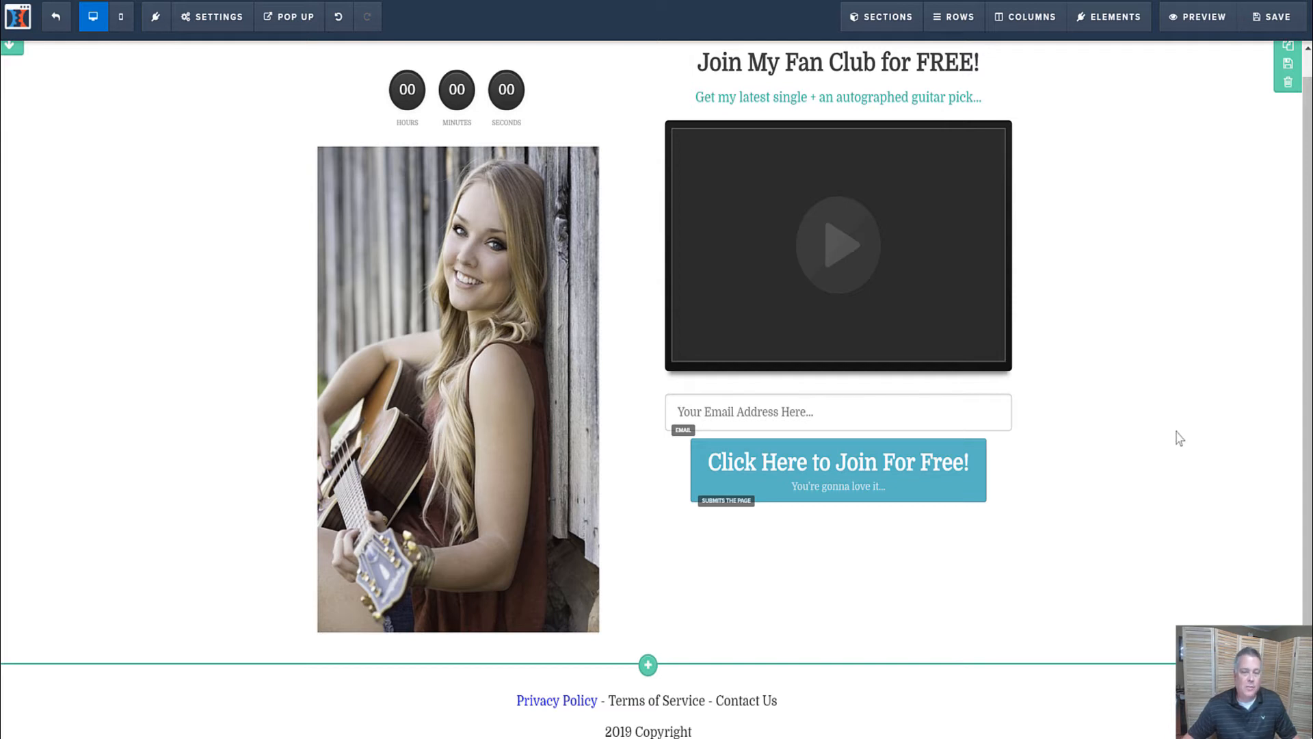
# Step: Review the video element's settings, themes and advanced style options
pyautogui.click(971, 292)
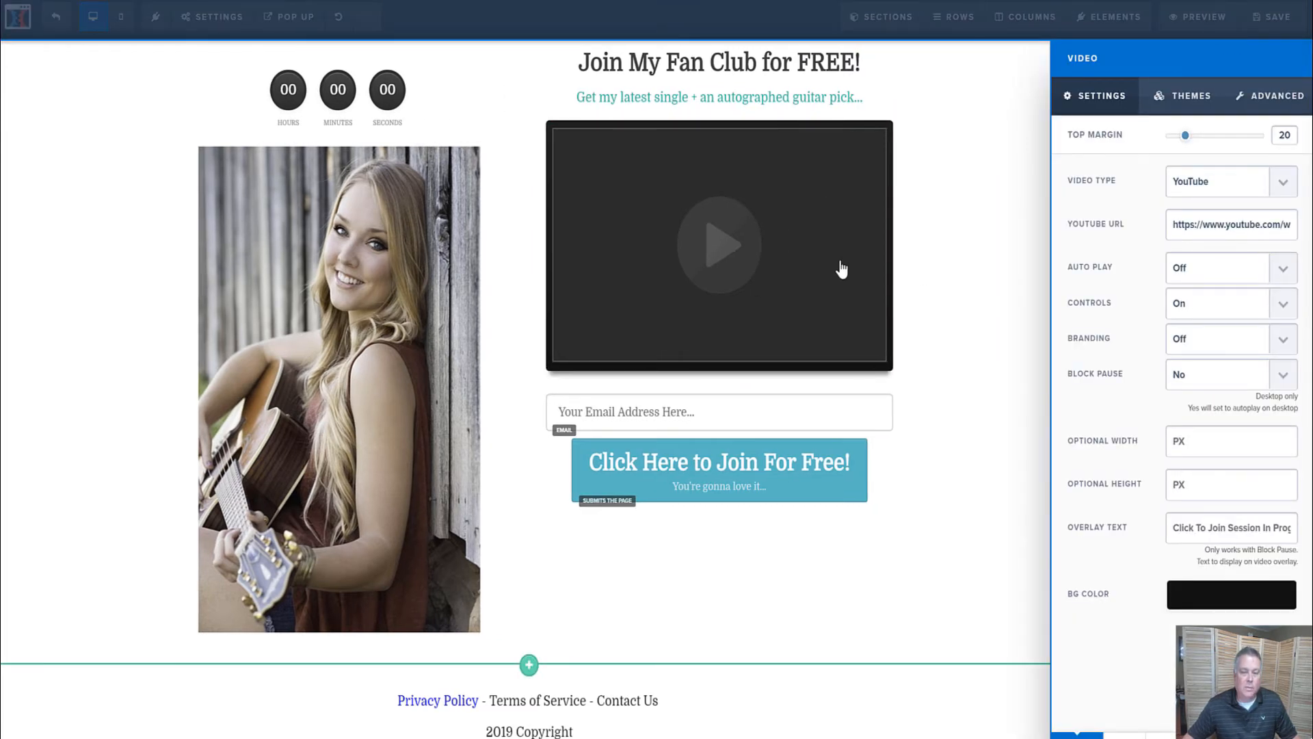
pyautogui.click(1202, 101)
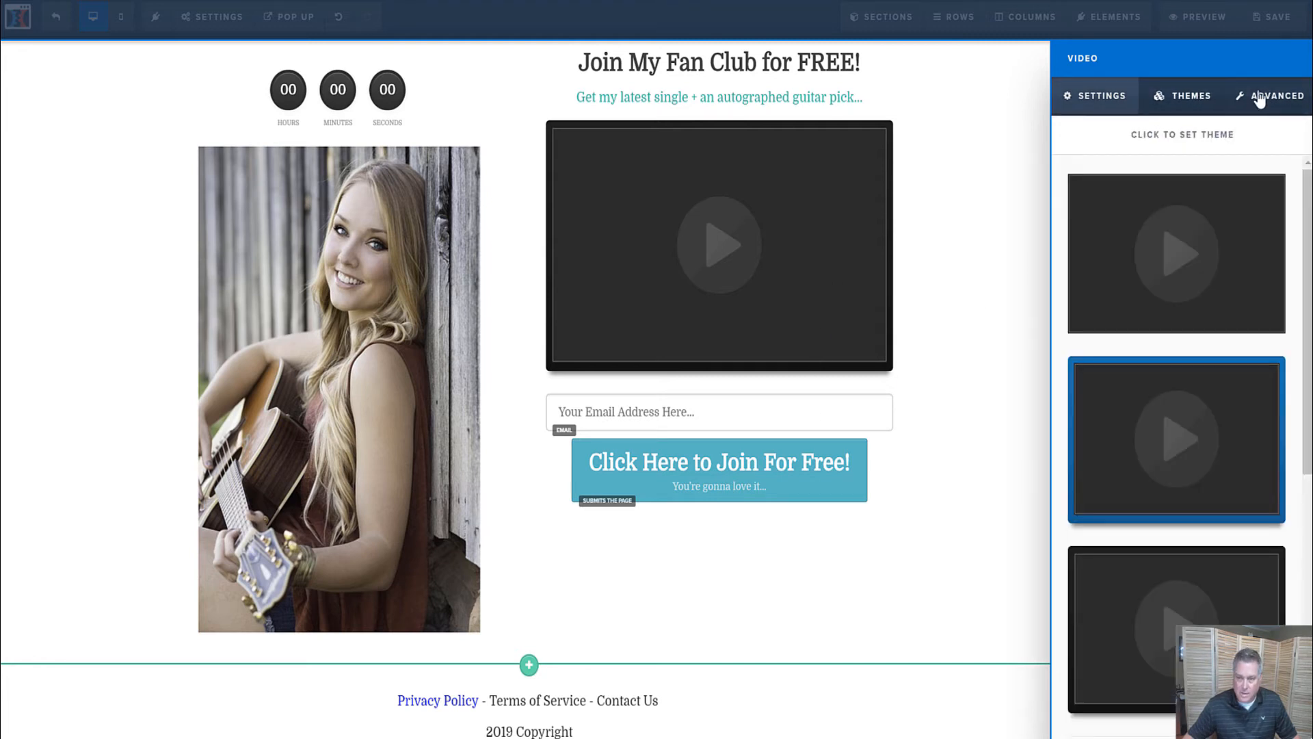
pyautogui.click(1259, 99)
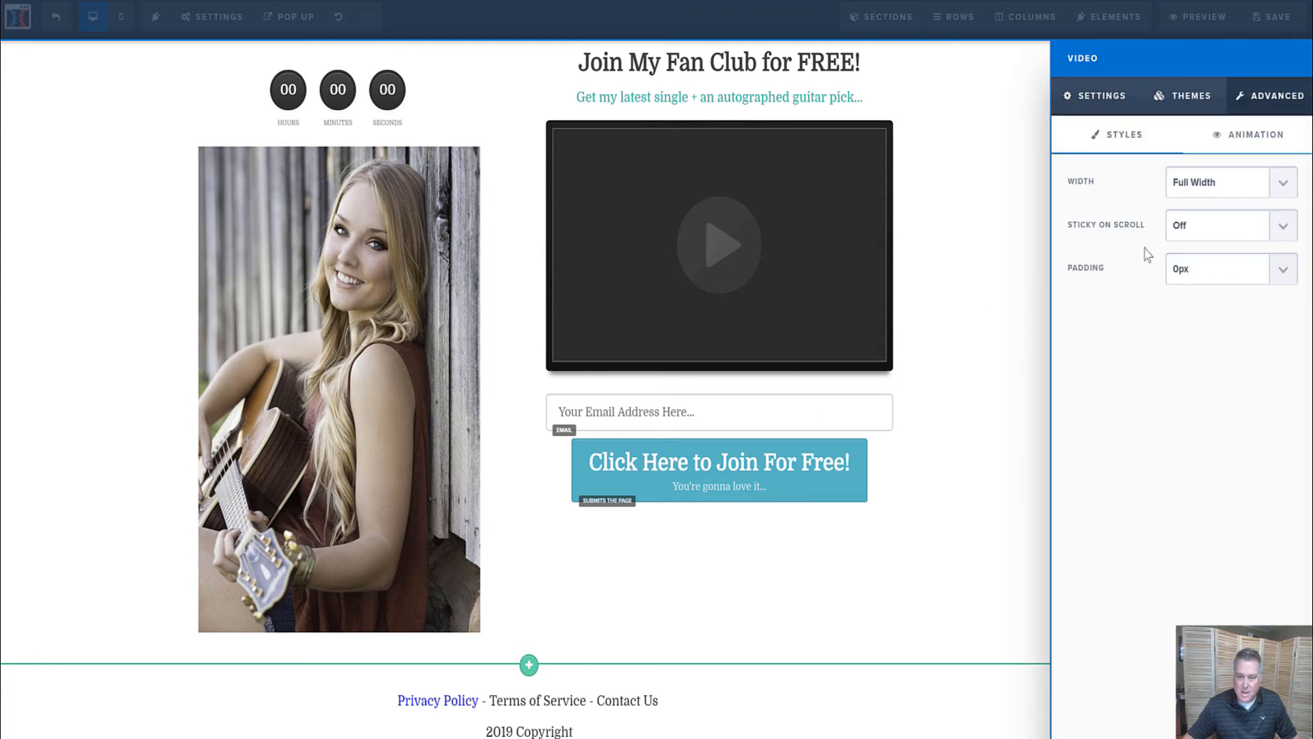
pyautogui.click(987, 368)
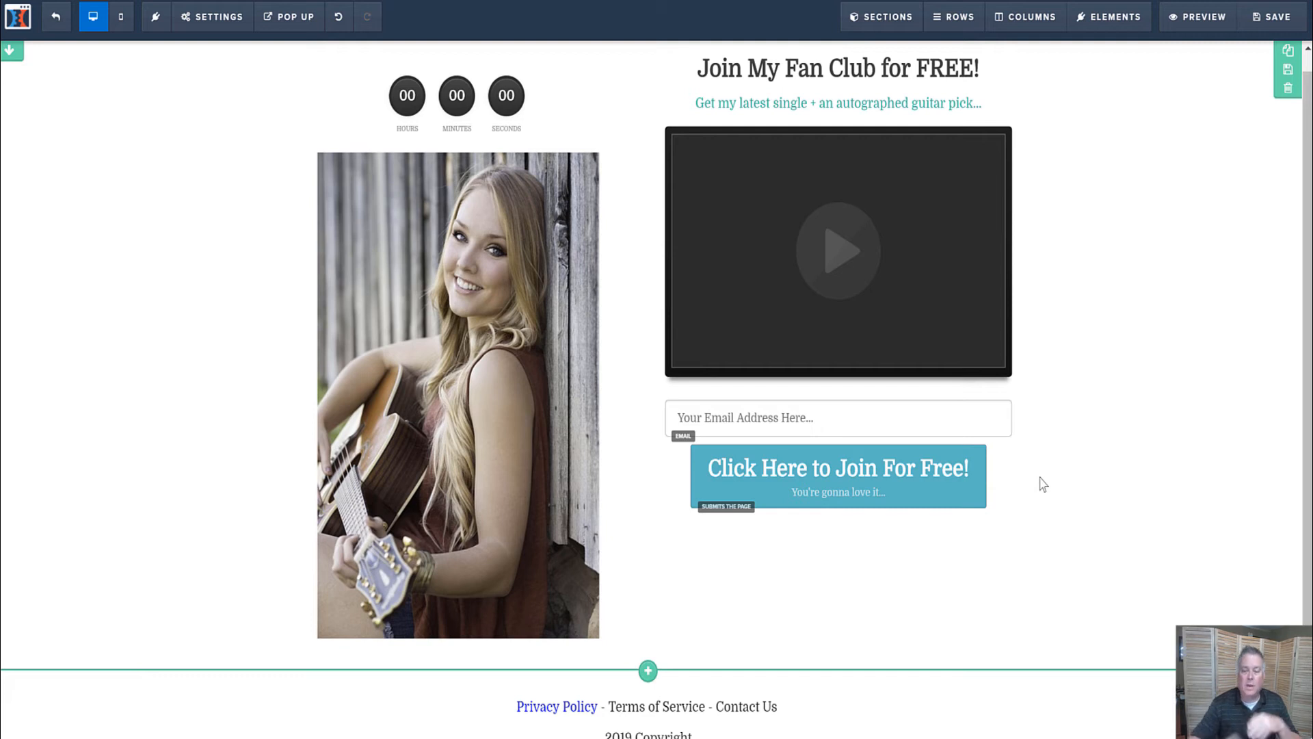
# Step: Show the support question box and hide it again
pyautogui.click(1270, 715)
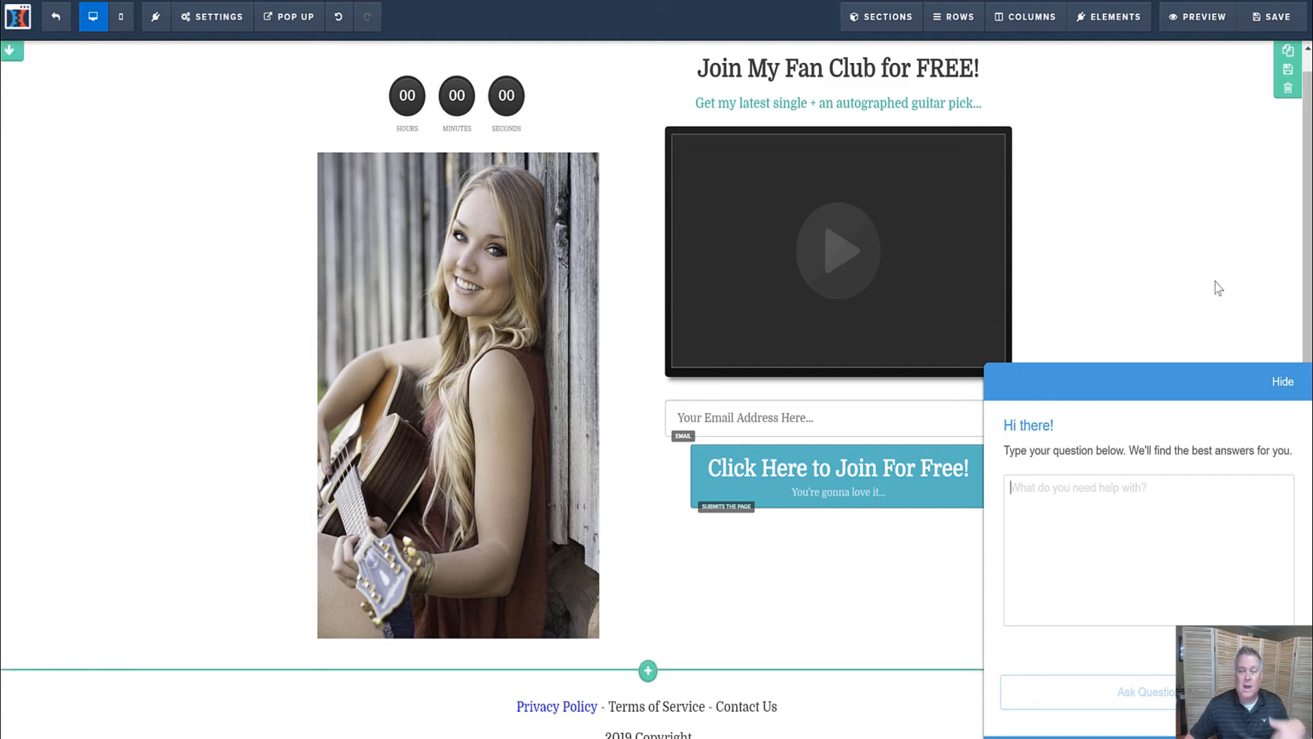
pyautogui.click(1285, 382)
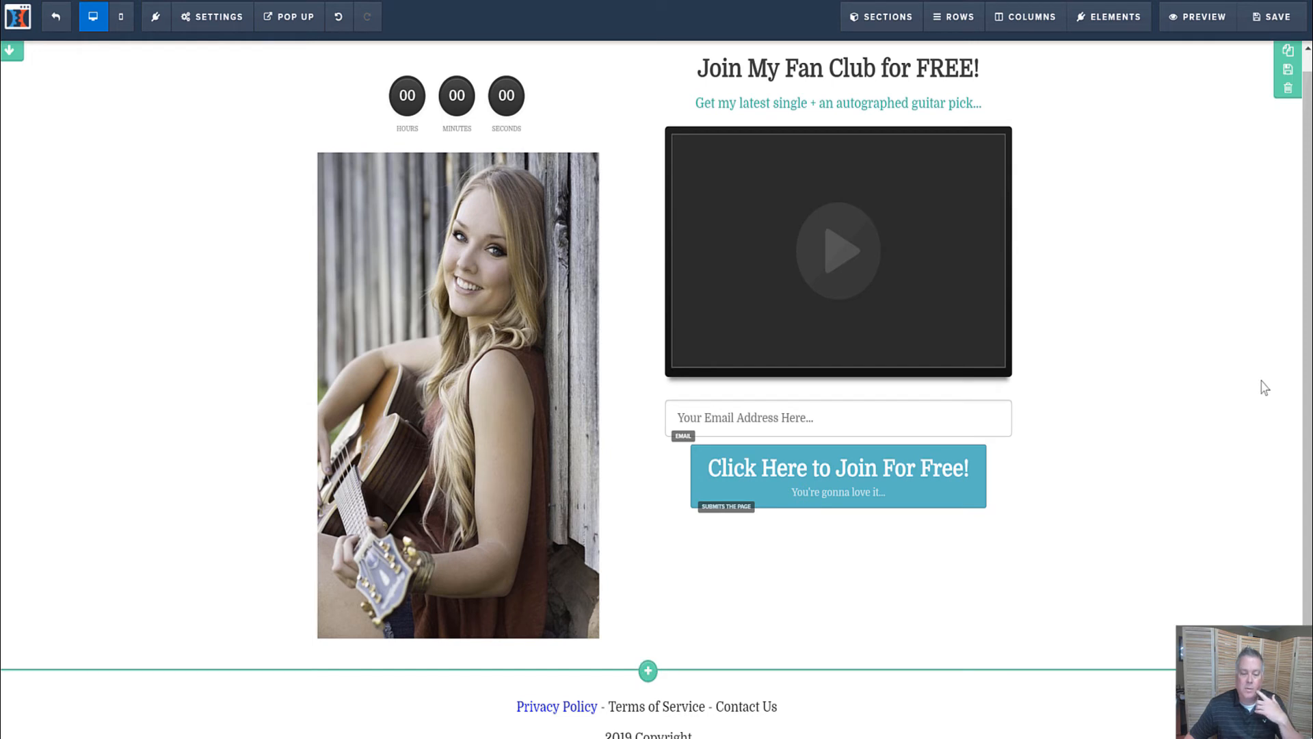